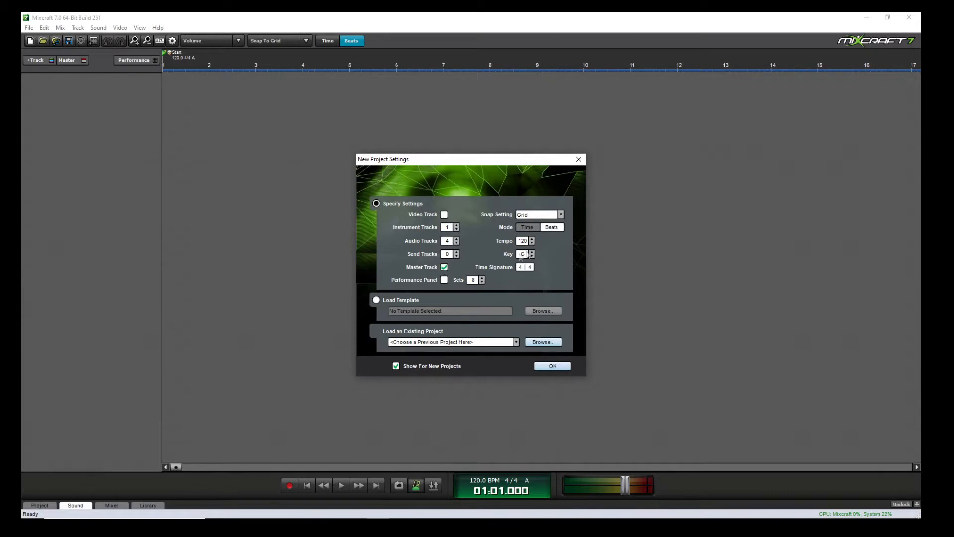
# Review the available snap options in the new project settings.
pyautogui.click(535, 214)
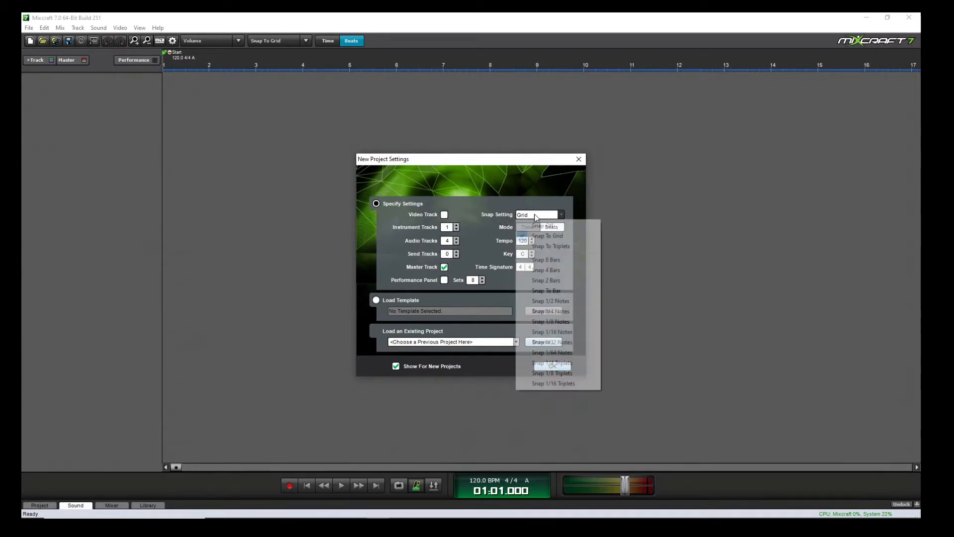
pyautogui.click(547, 210)
pyautogui.click(549, 214)
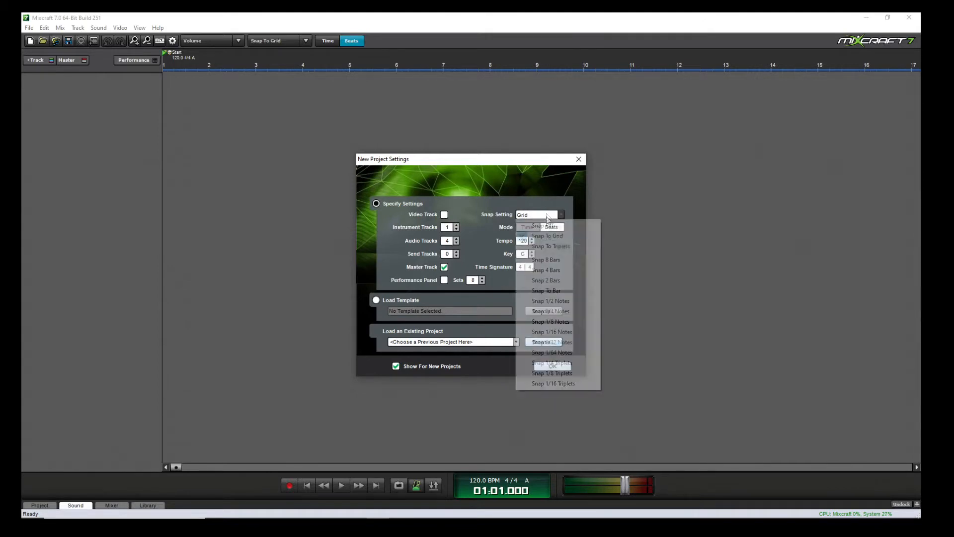
pyautogui.click(549, 218)
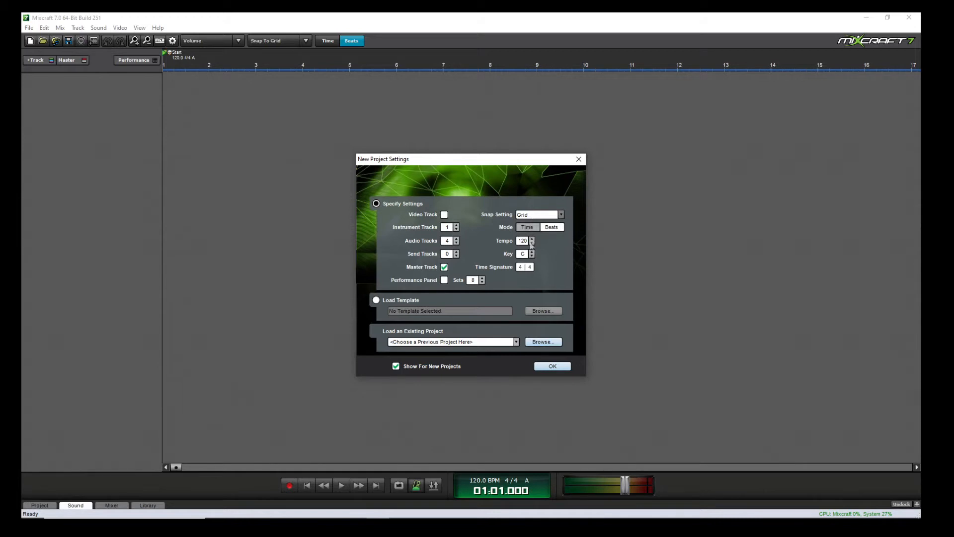
# Load the existing project september.mx7.
pyautogui.click(517, 342)
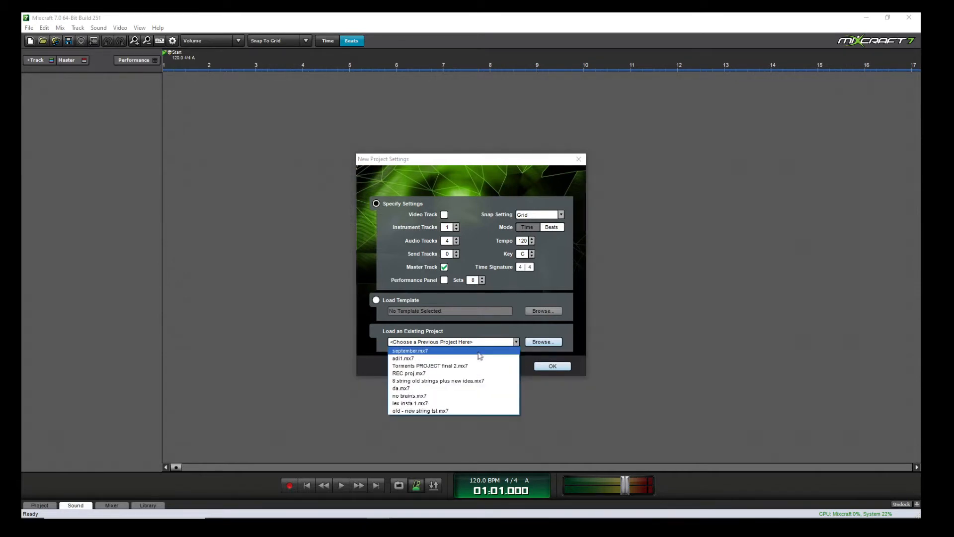
pyautogui.click(478, 354)
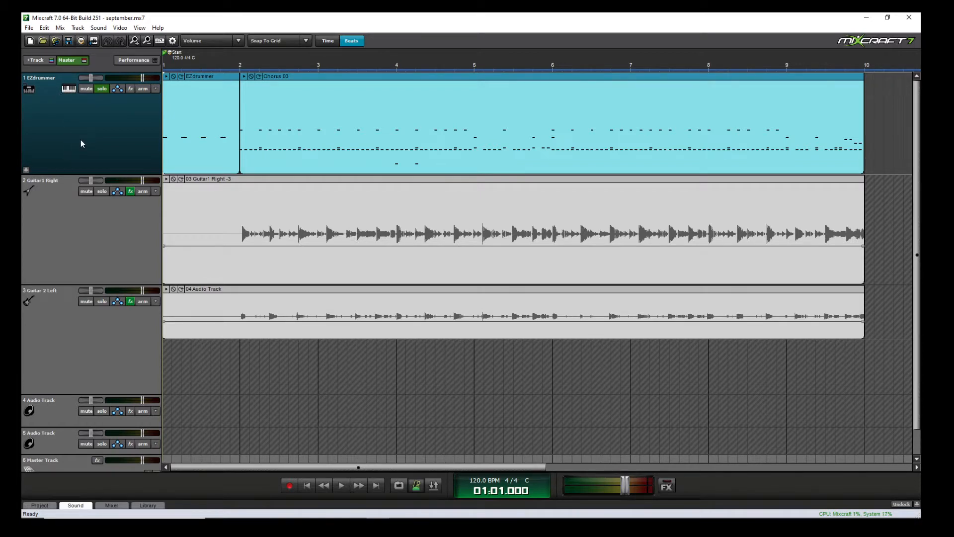
# Choose EZdrummer from the VSTi instruments for track 1 and open its plug-in editor.
pyautogui.click(68, 90)
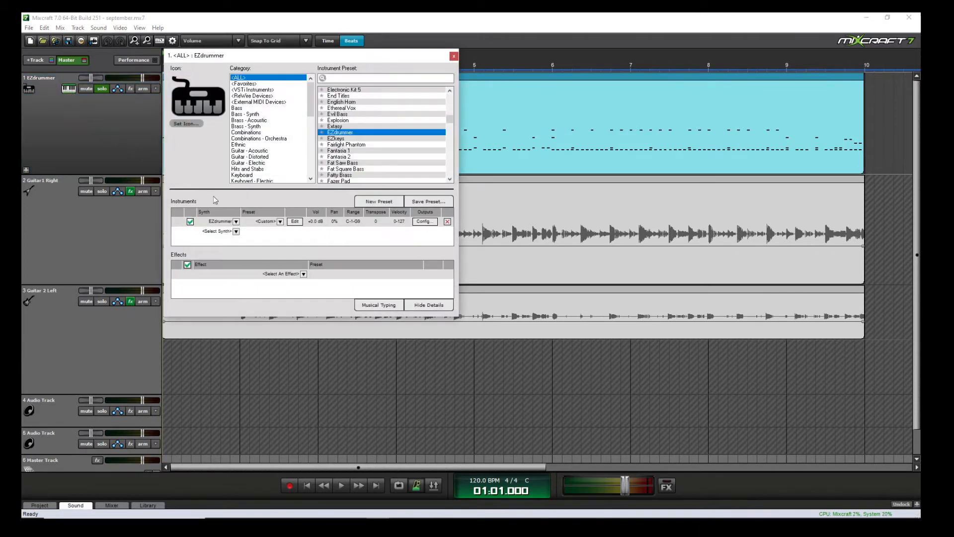
pyautogui.click(296, 222)
pyautogui.click(838, 145)
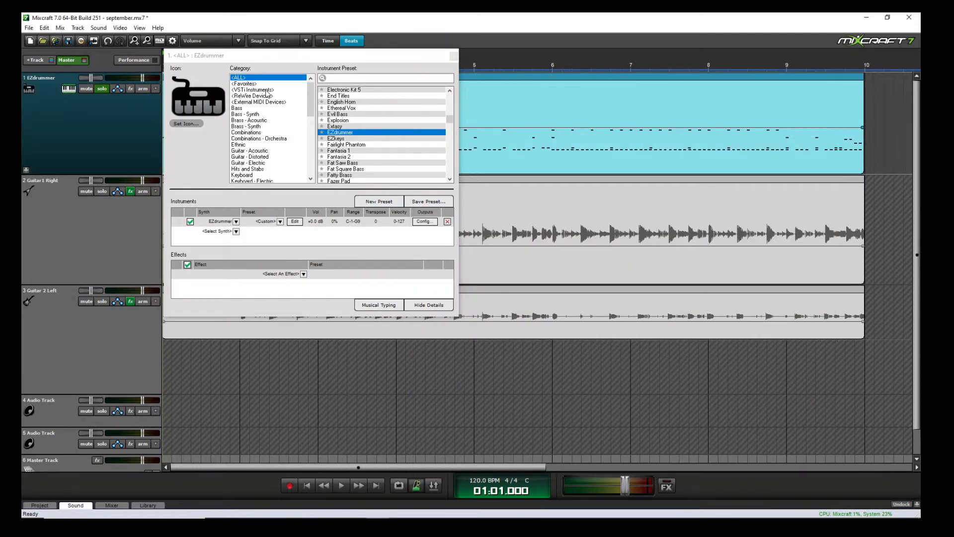
pyautogui.click(267, 90)
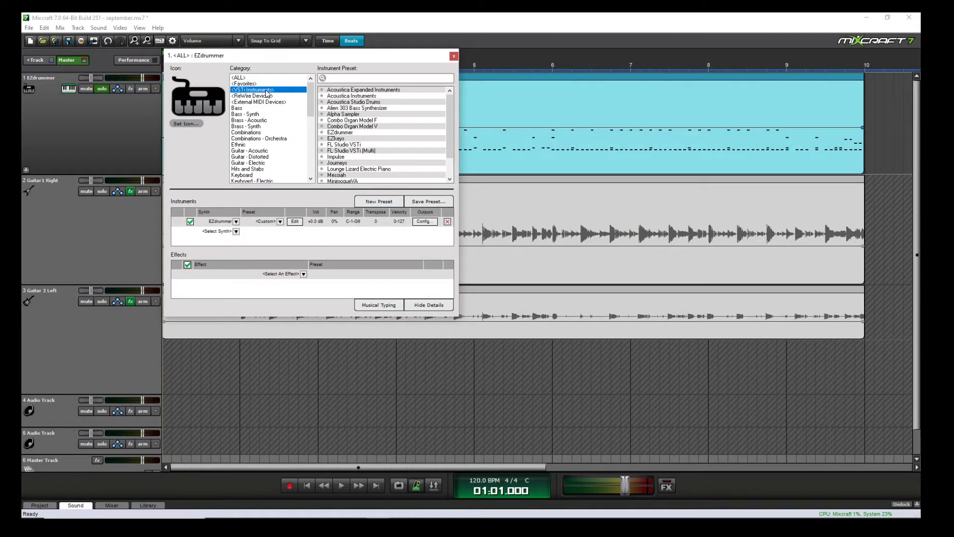
pyautogui.click(364, 132)
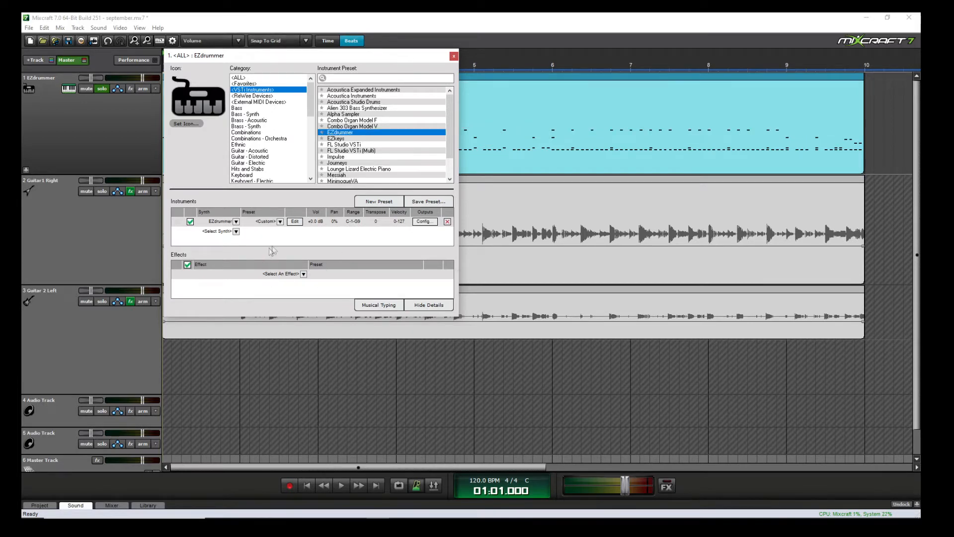
pyautogui.click(295, 221)
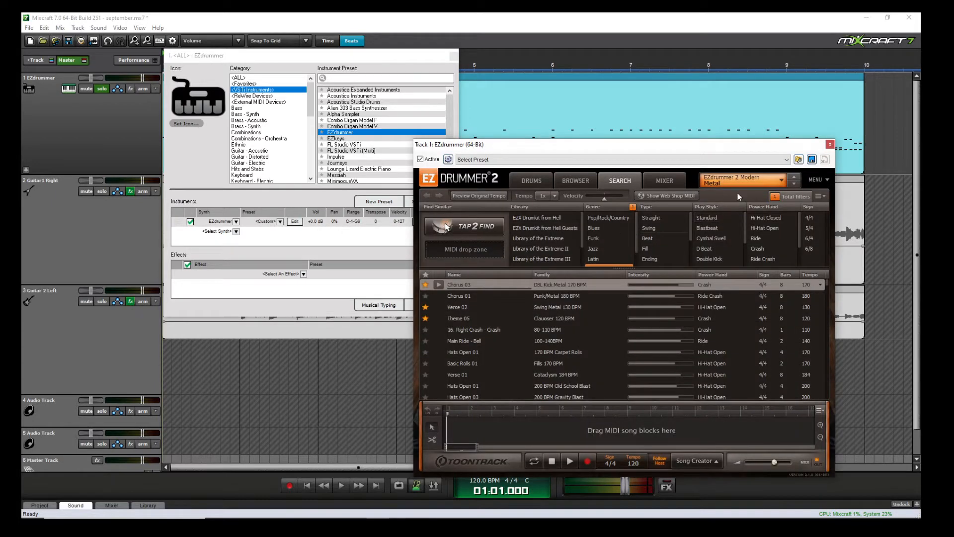
# Browse the EZdrummer 2 Modern kits and the User Presets options, and close the plug-in and instrument windows.
pyautogui.click(745, 180)
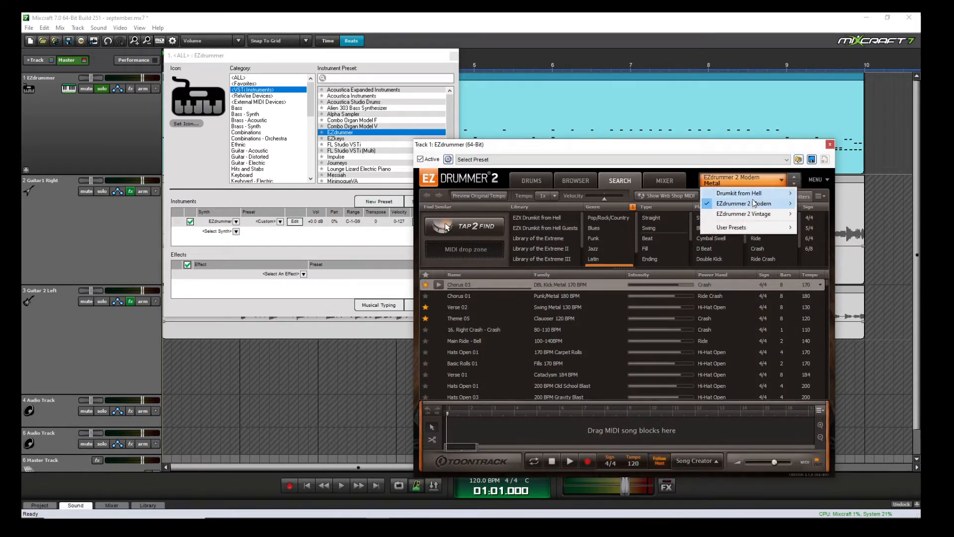
pyautogui.moveTo(754, 207)
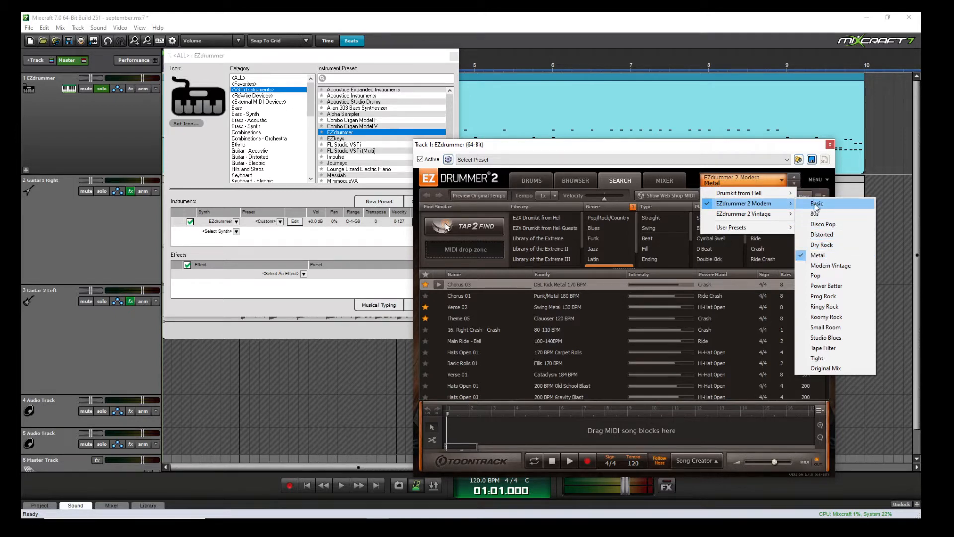
pyautogui.moveTo(746, 227)
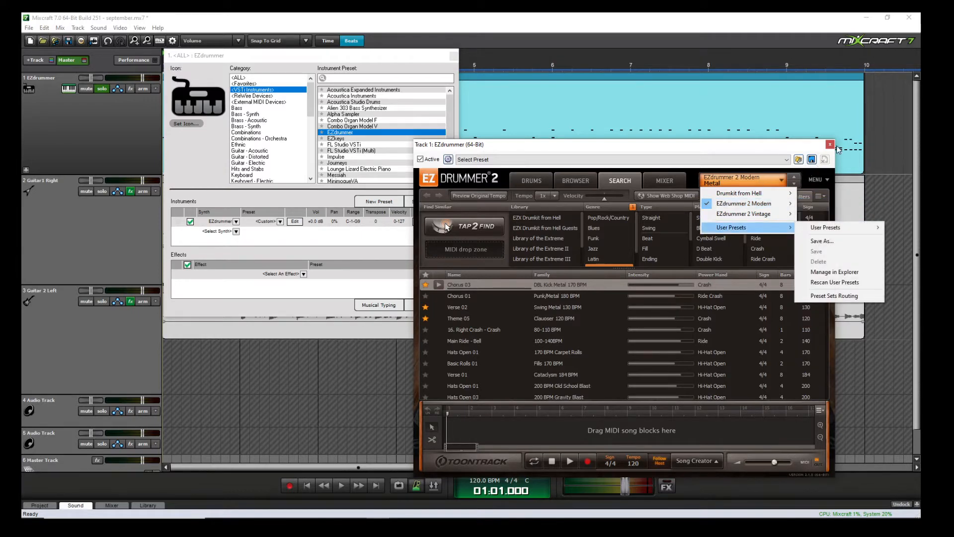
pyautogui.click(791, 150)
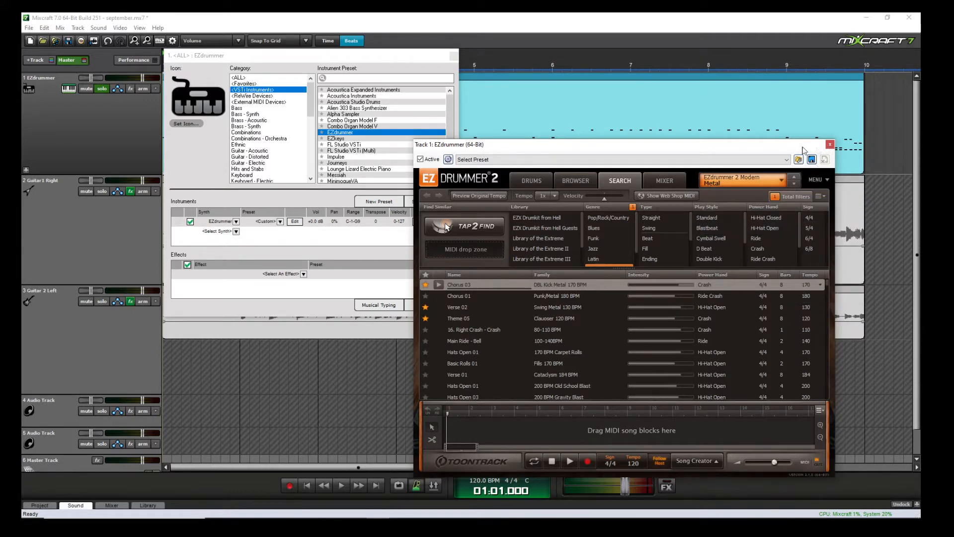
pyautogui.click(830, 144)
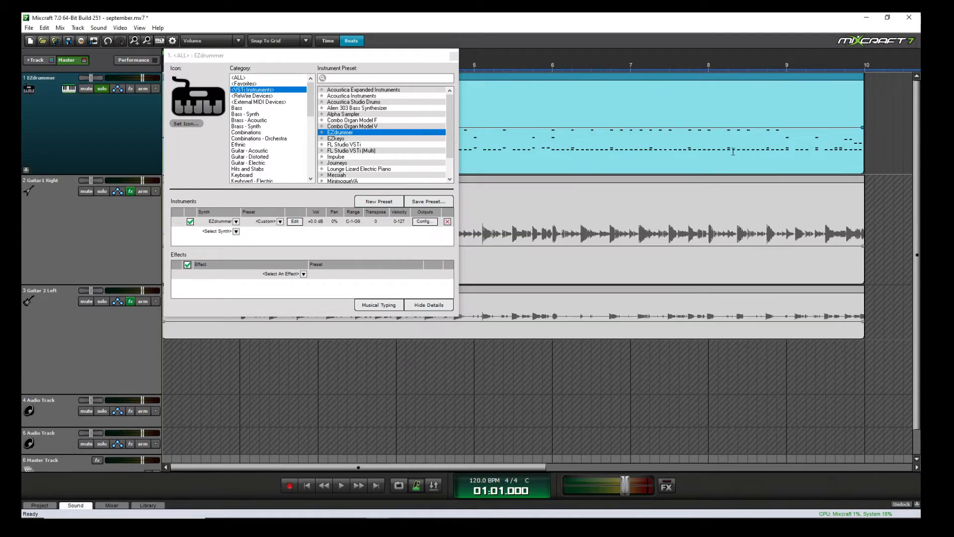
pyautogui.click(454, 56)
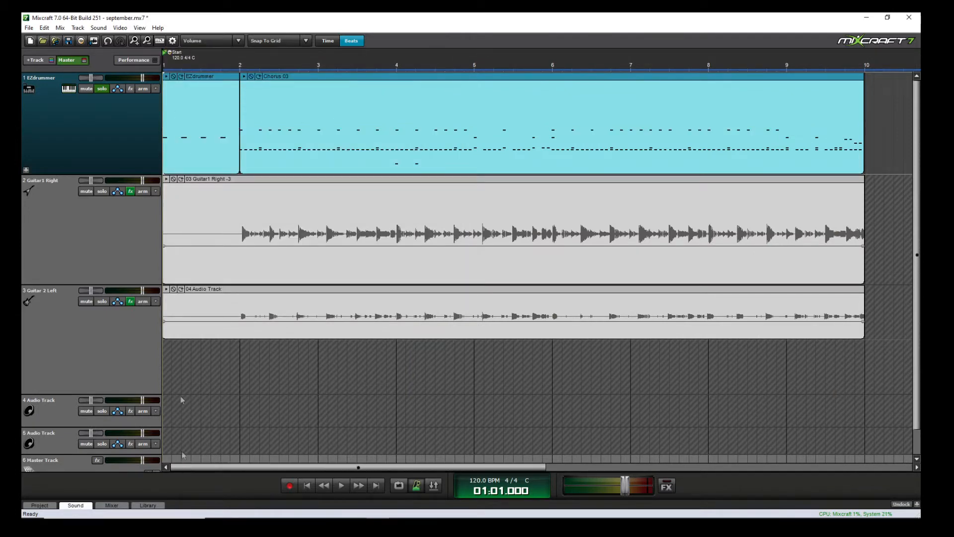
# Play part of the count-in clip on the EZdrummer track, stop it, and place the playhead at bar 2.
pyautogui.click(167, 148)
pyautogui.click(178, 144)
pyautogui.press('space')
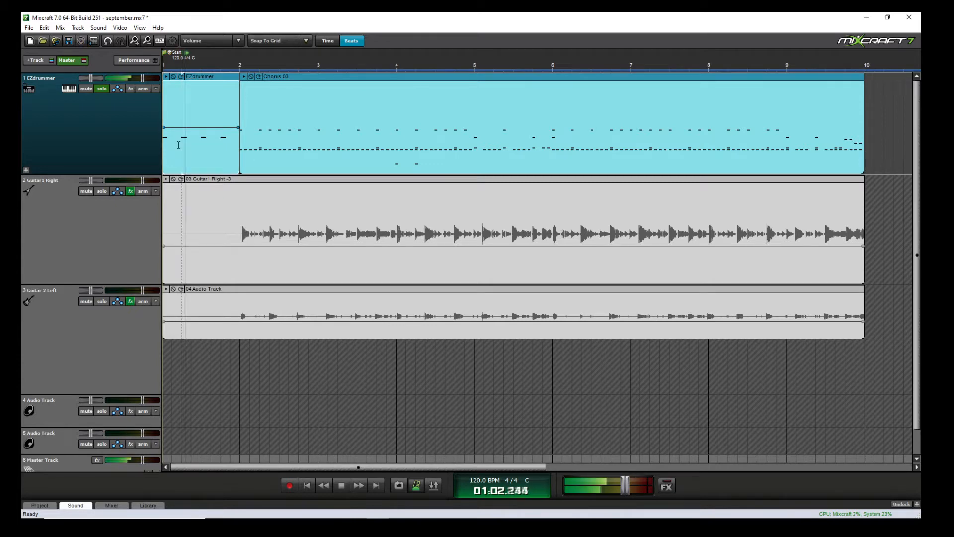
pyautogui.press('space')
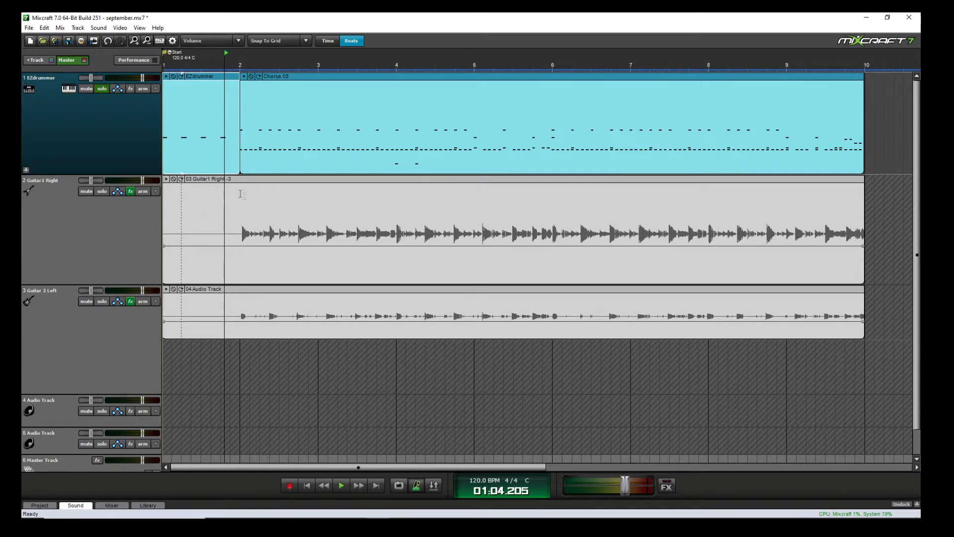
pyautogui.click(244, 227)
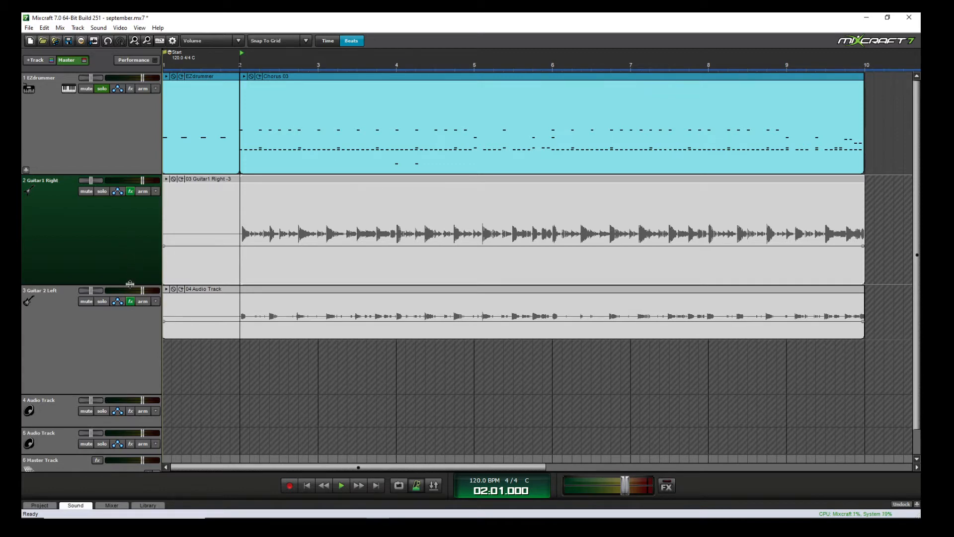
# Examine the available recording input and playback output devices in the sound device preferences.
pyautogui.click(29, 27)
pyautogui.click(62, 155)
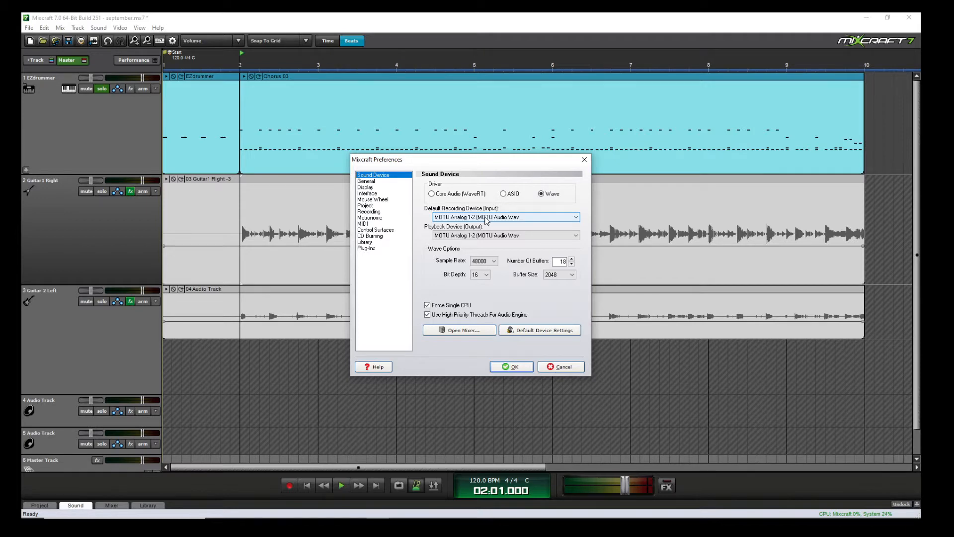
pyautogui.click(539, 219)
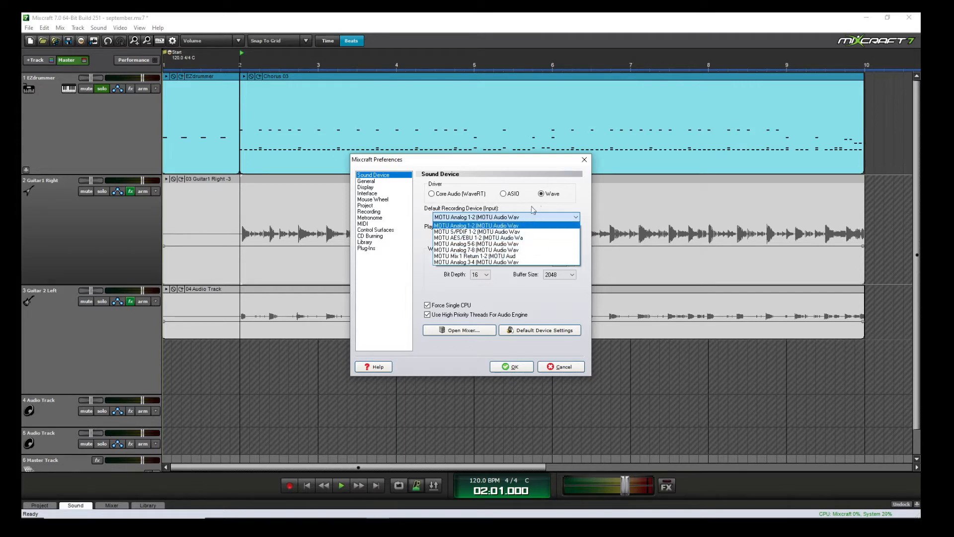
pyautogui.click(575, 217)
pyautogui.click(577, 217)
pyautogui.click(578, 206)
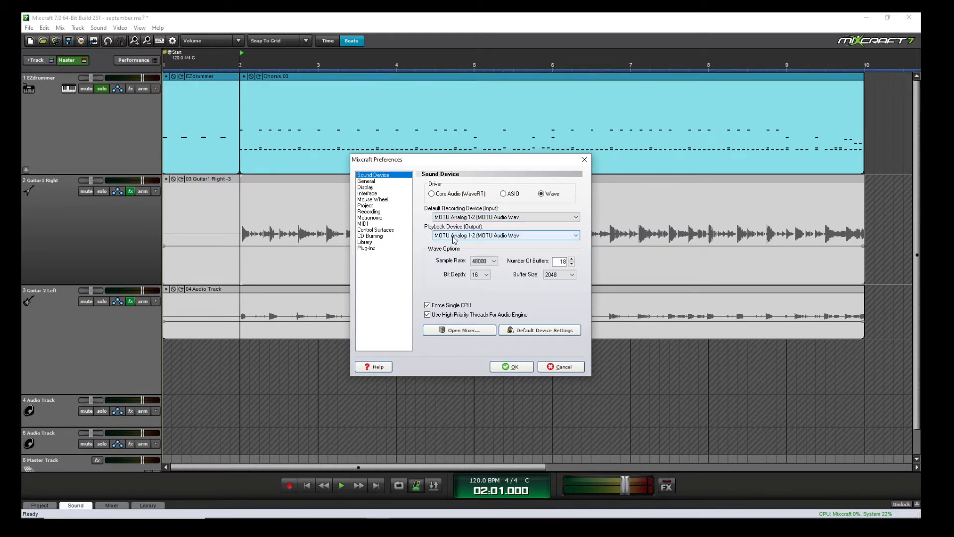
pyautogui.click(503, 236)
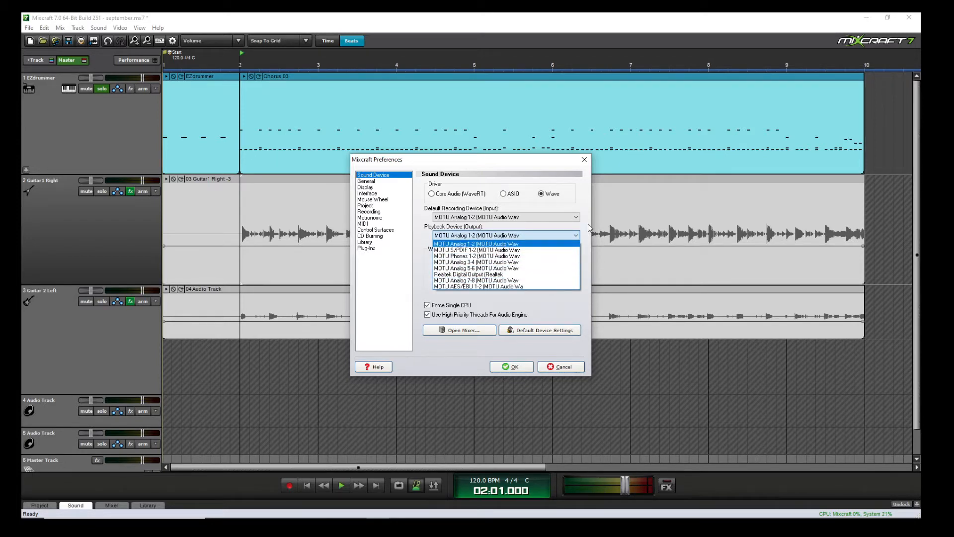
pyautogui.click(588, 229)
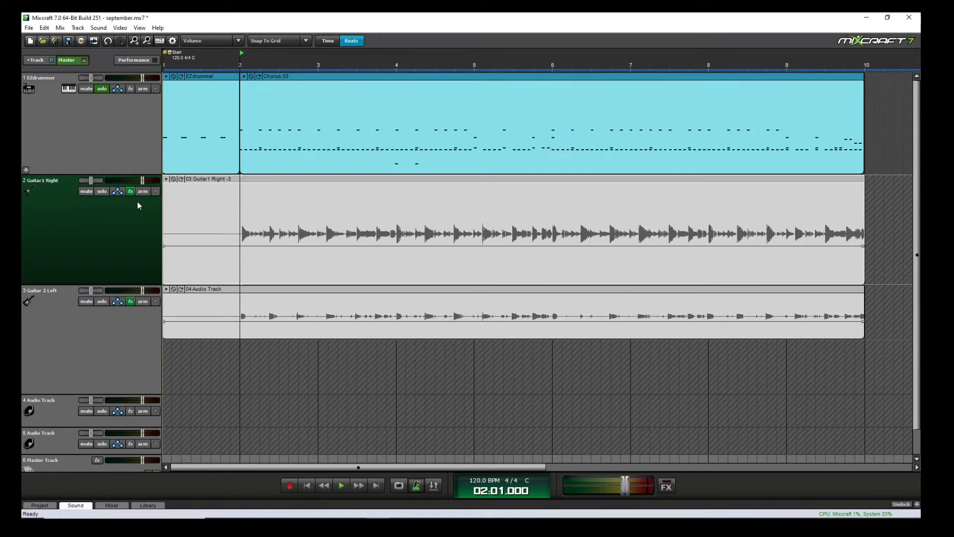
# Examine the name fields of the two guitar tracks and the track image choices for Guitar1 Right.
pyautogui.doubleClick(49, 181)
pyautogui.doubleClick(47, 291)
pyautogui.click(28, 189)
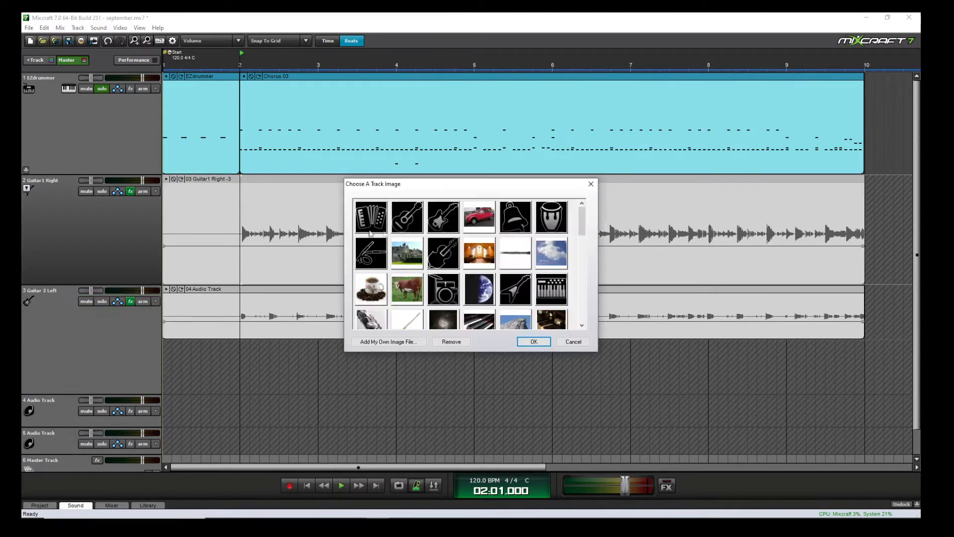
pyautogui.click(591, 184)
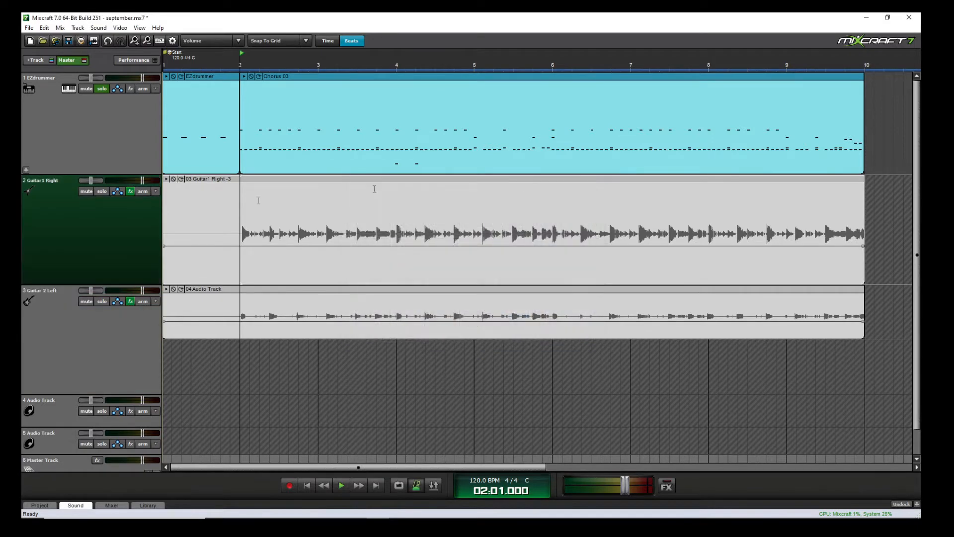
# Place the playhead at the start of bar 2 on the Guitar 2 Left track.
pyautogui.click(191, 359)
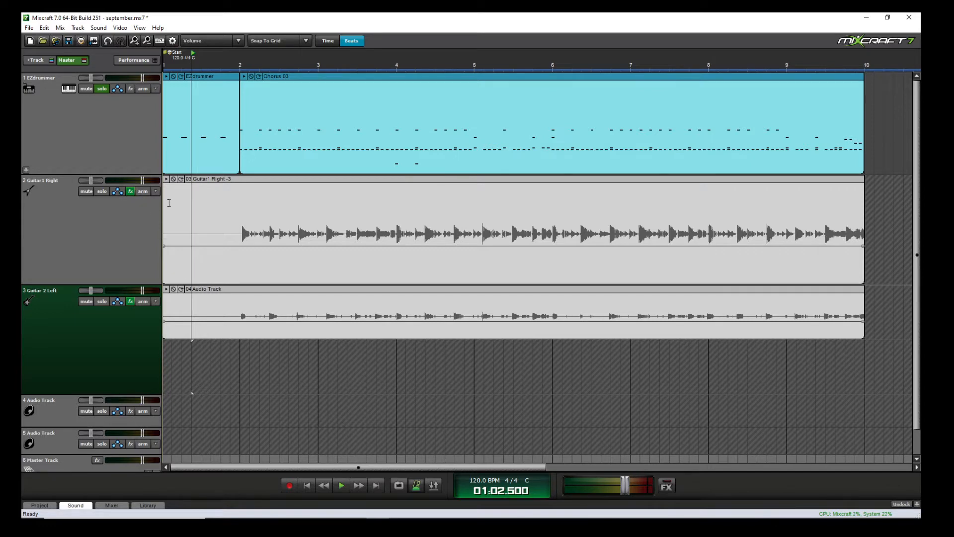
pyautogui.click(241, 373)
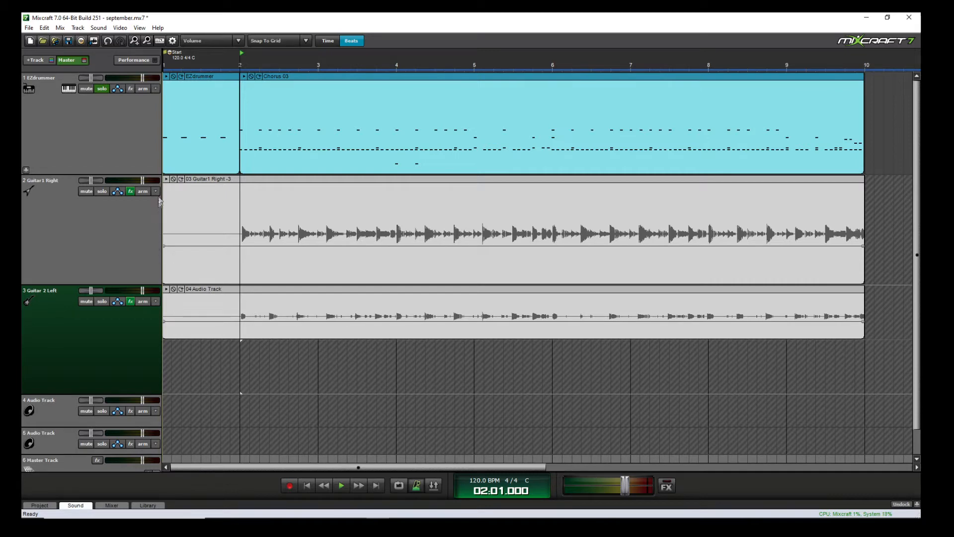
# Set the Guitar1 Right track's input to MOTU Analog 1-2, Right Channel (Input 2), and arm the track for recording.
pyautogui.click(70, 236)
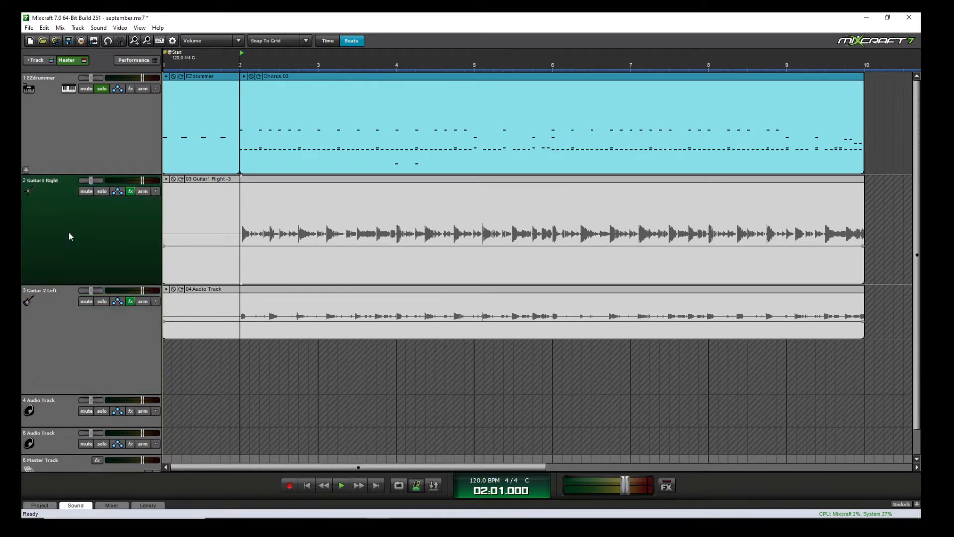
pyautogui.click(155, 192)
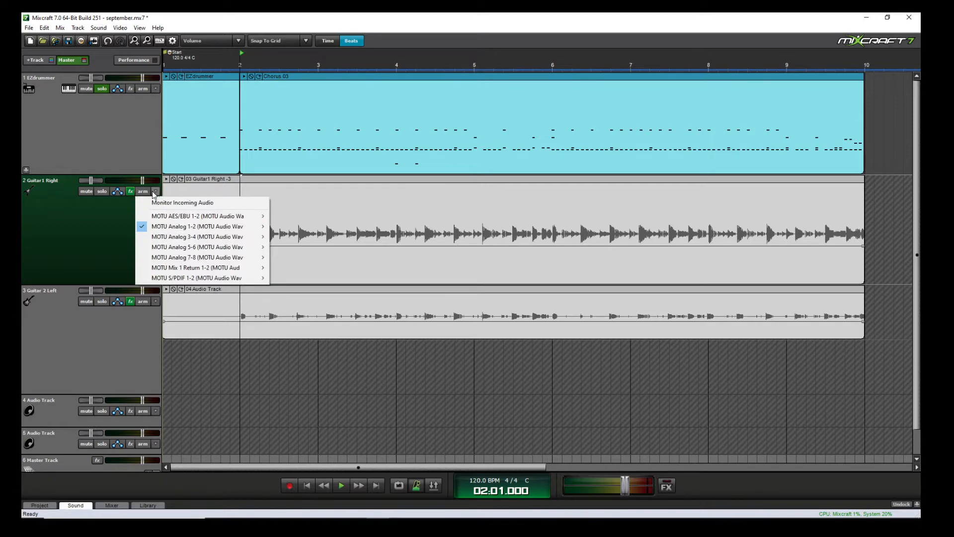
pyautogui.moveTo(184, 219)
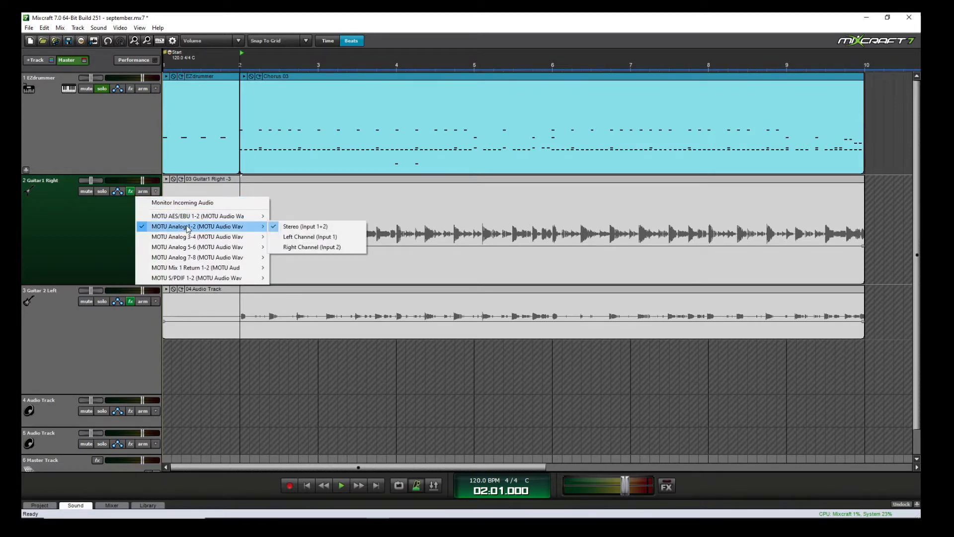
pyautogui.click(324, 247)
pyautogui.click(143, 191)
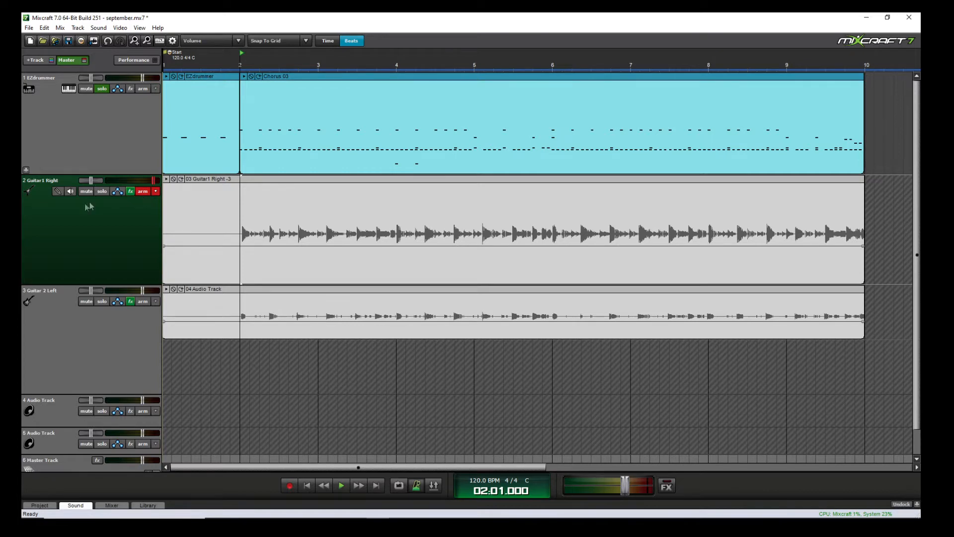
# Turn on the tuner for the Guitar1 Right track and place the playhead at bar 2.
pyautogui.click(57, 191)
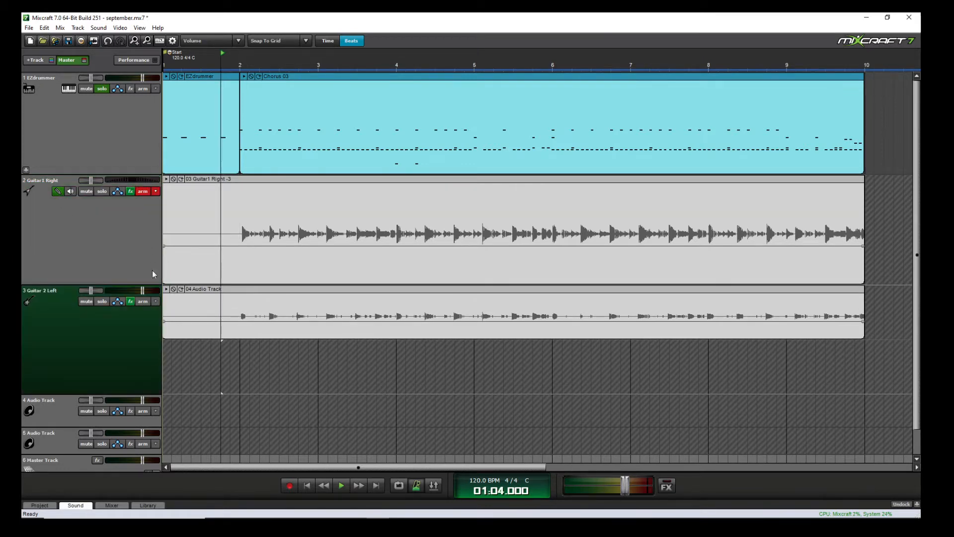
pyautogui.click(153, 271)
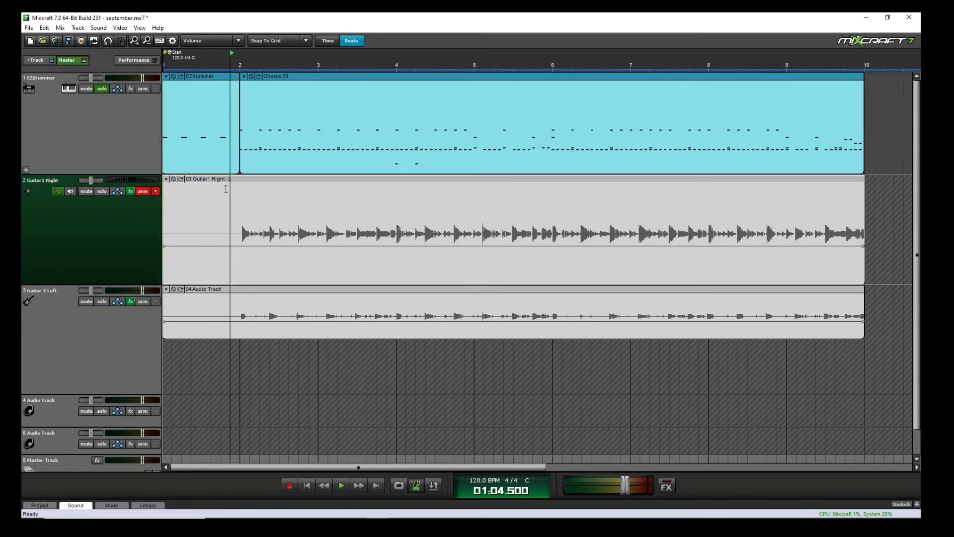
pyautogui.click(241, 190)
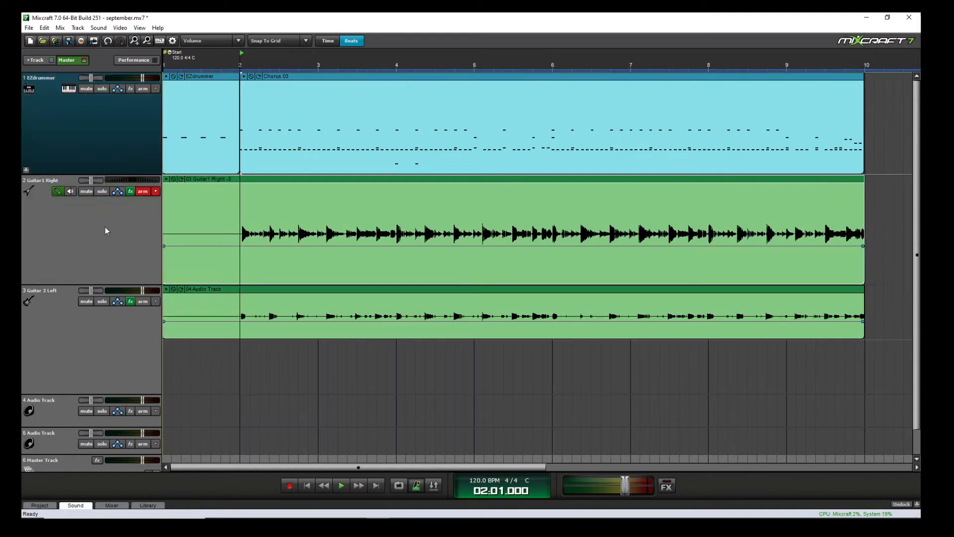
# Examine the Guitar1 Right track's properties, including its colour choices, and leave the track unchanged.
pyautogui.rightClick(107, 230)
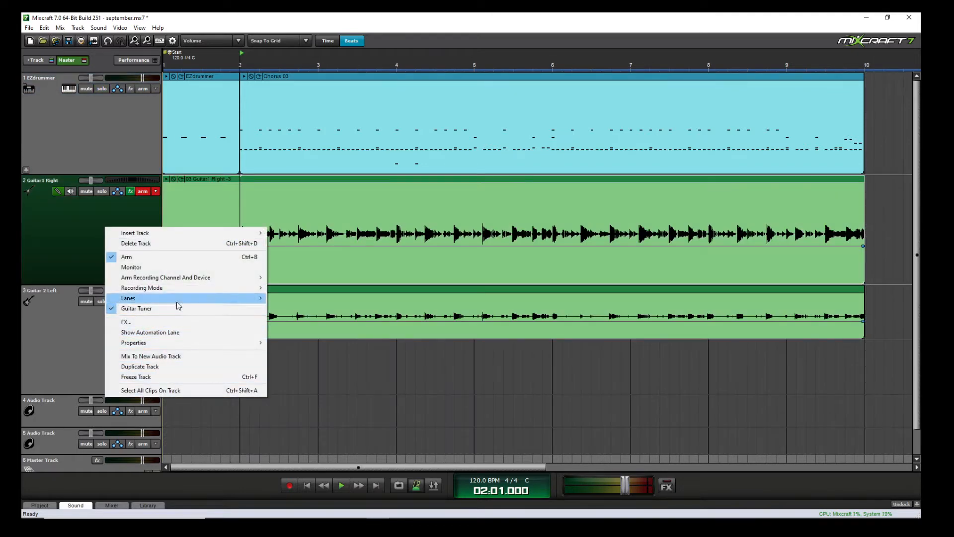
pyautogui.moveTo(219, 344)
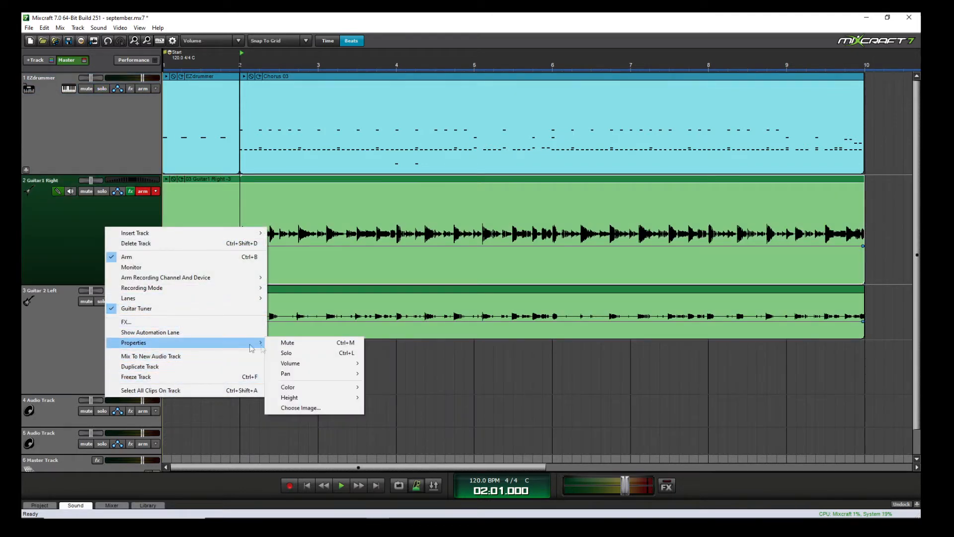
pyautogui.moveTo(323, 388)
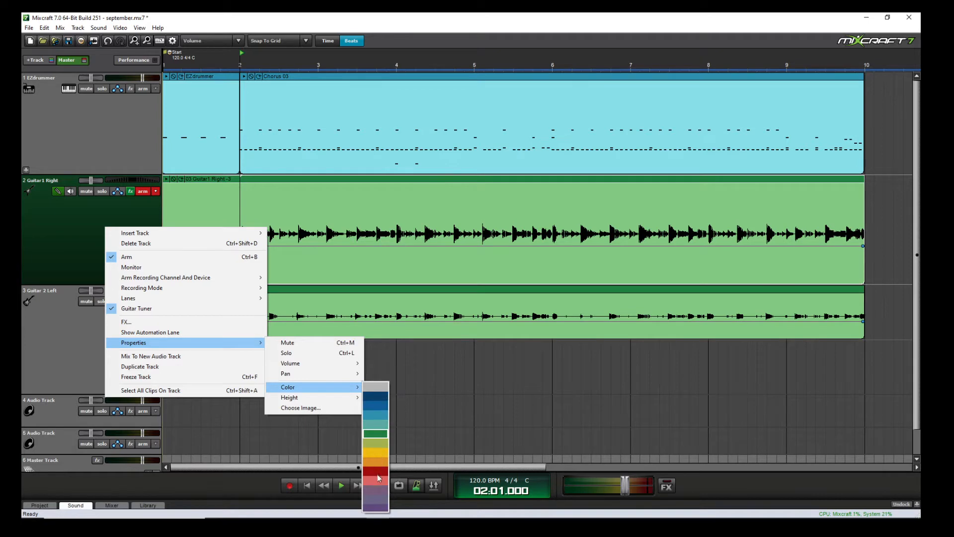
pyautogui.click(180, 416)
pyautogui.click(119, 241)
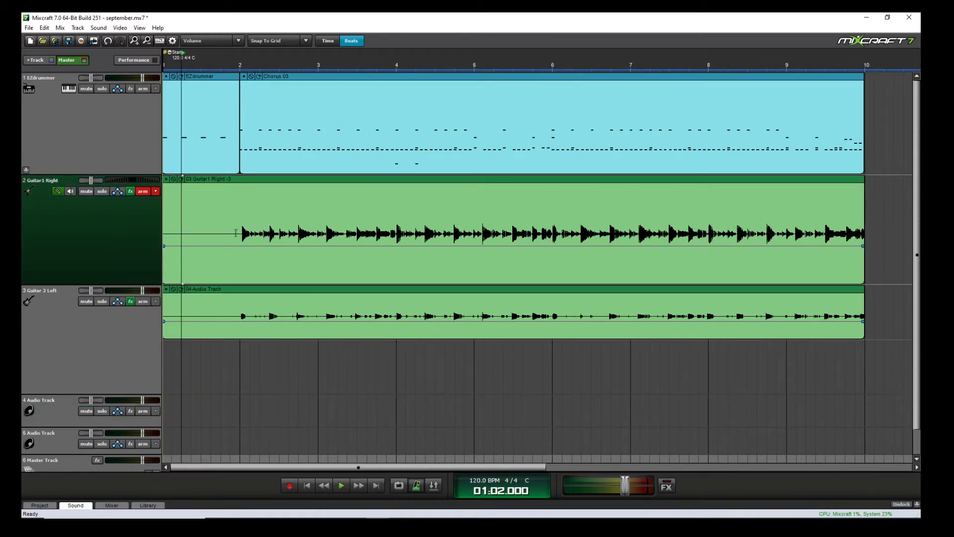
pyautogui.click(306, 301)
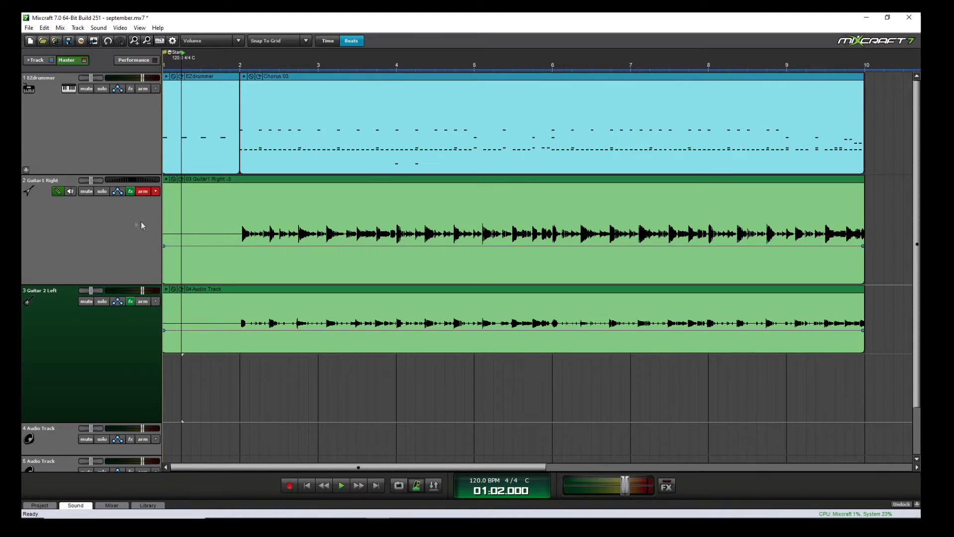
# Duplicate the Guitar1 Right track and delete the duplicate.
pyautogui.rightClick(58, 250)
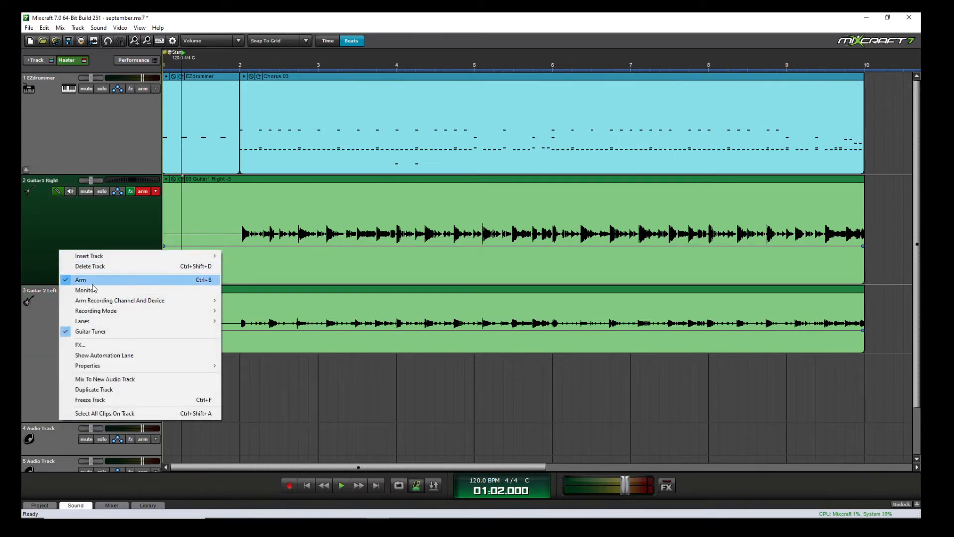
pyautogui.click(123, 391)
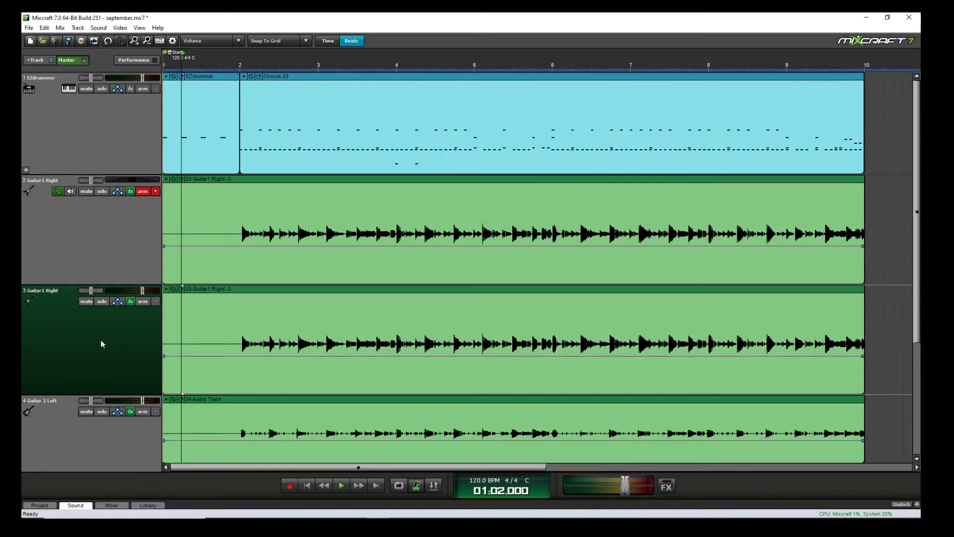
pyautogui.rightClick(70, 341)
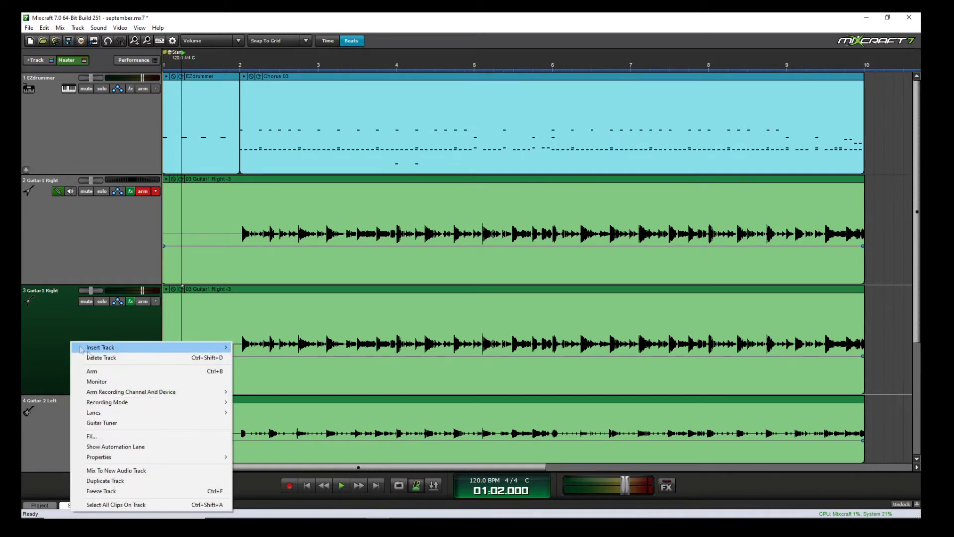
pyautogui.click(101, 358)
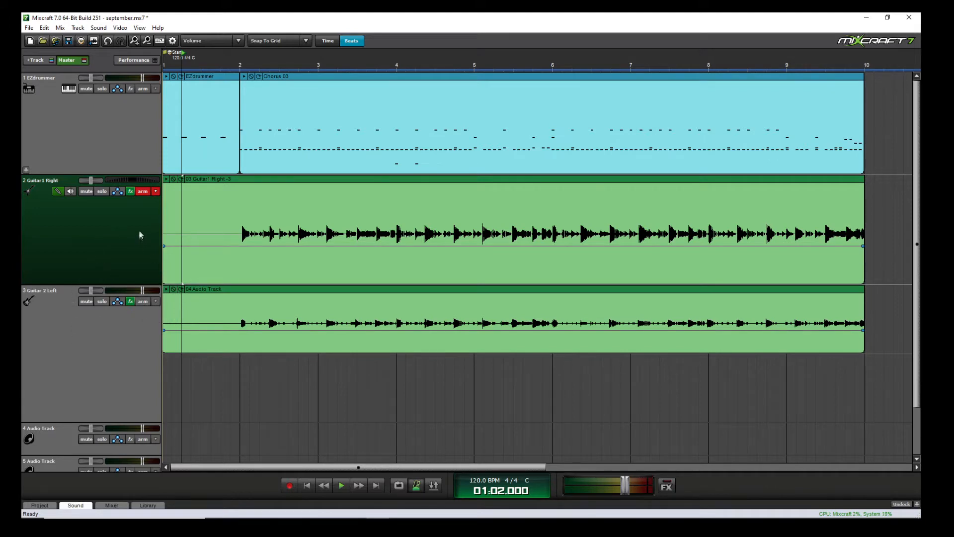
# Disarm the Guitar1 Right track and place the playhead at bar 3 on the Guitar 2 Left track.
pyautogui.click(143, 191)
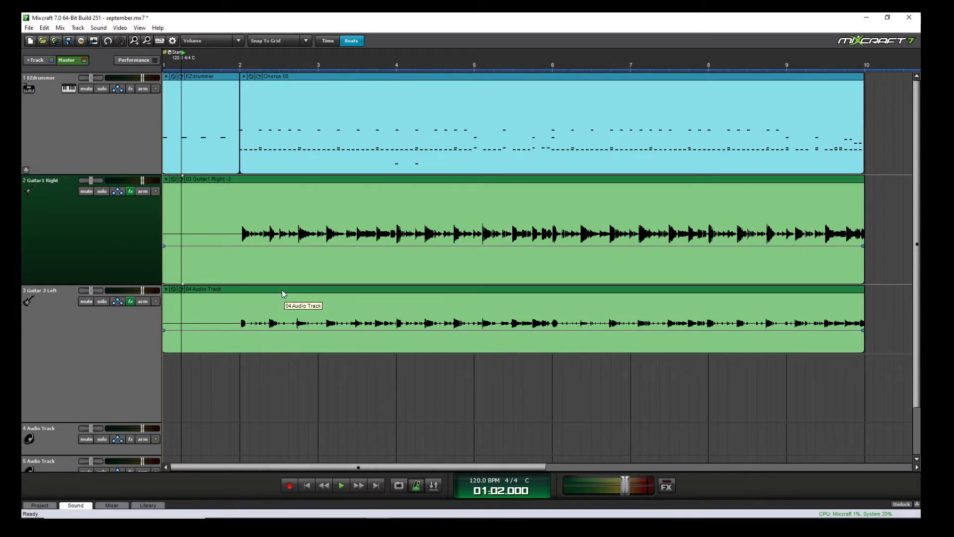
pyautogui.click(214, 375)
pyautogui.click(217, 298)
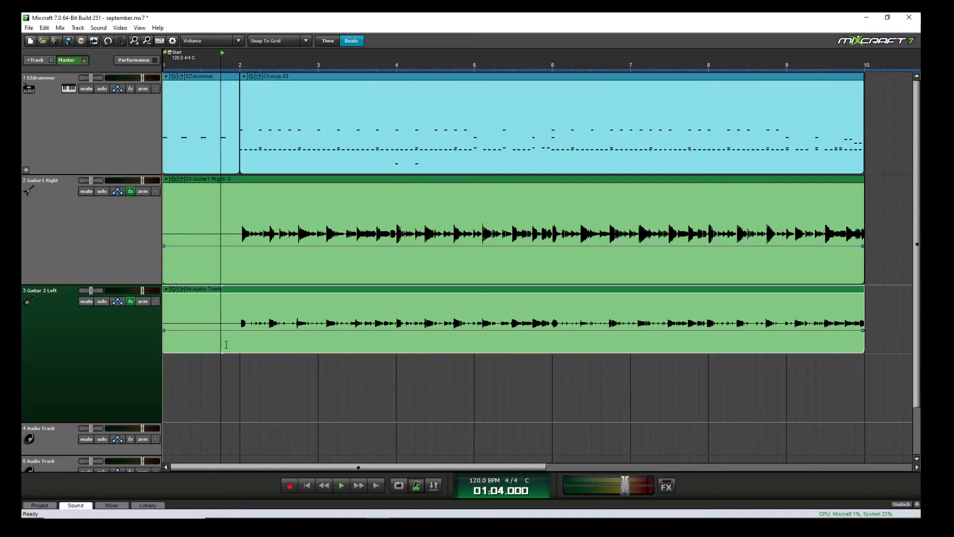
pyautogui.click(553, 377)
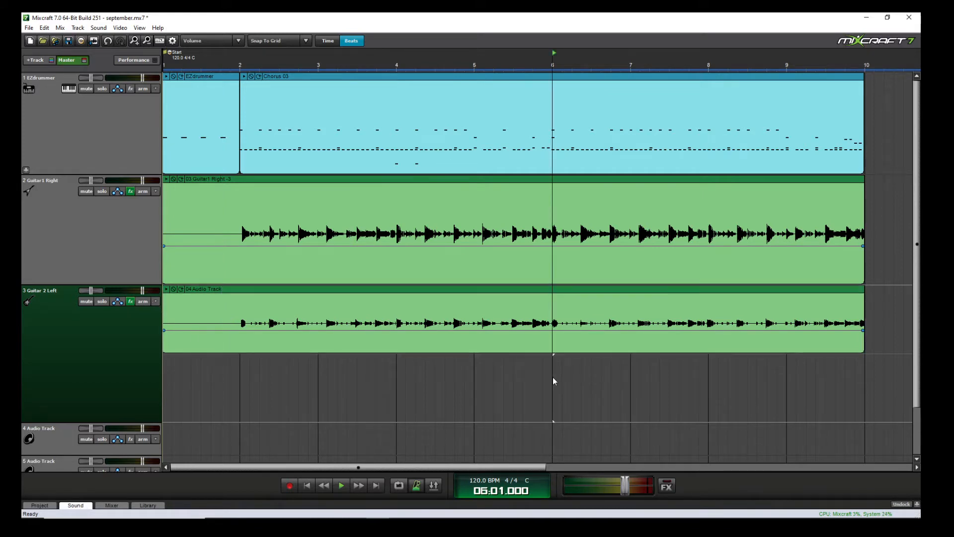
pyautogui.click(329, 375)
pyautogui.click(321, 375)
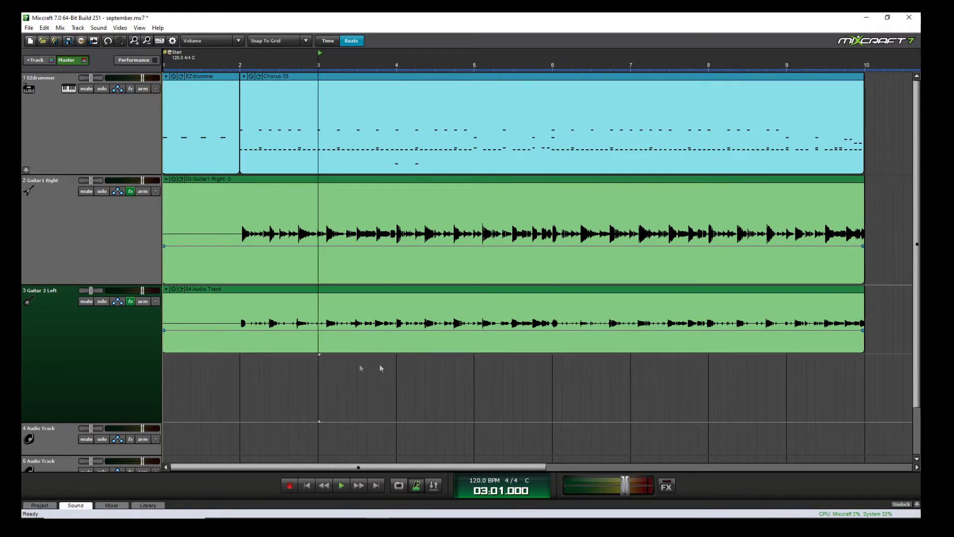
# Place the playhead at the start of bar 5 on the Guitar 2 Left track.
pyautogui.click(192, 359)
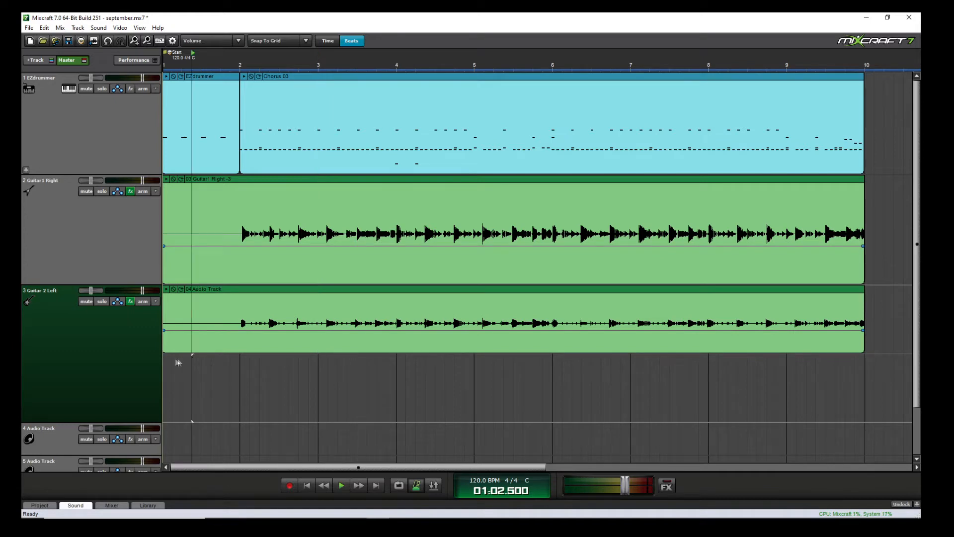
pyautogui.moveTo(166, 351)
pyautogui.mouseDown()
pyautogui.moveTo(193, 354)
pyautogui.moveTo(162, 356)
pyautogui.mouseUp()
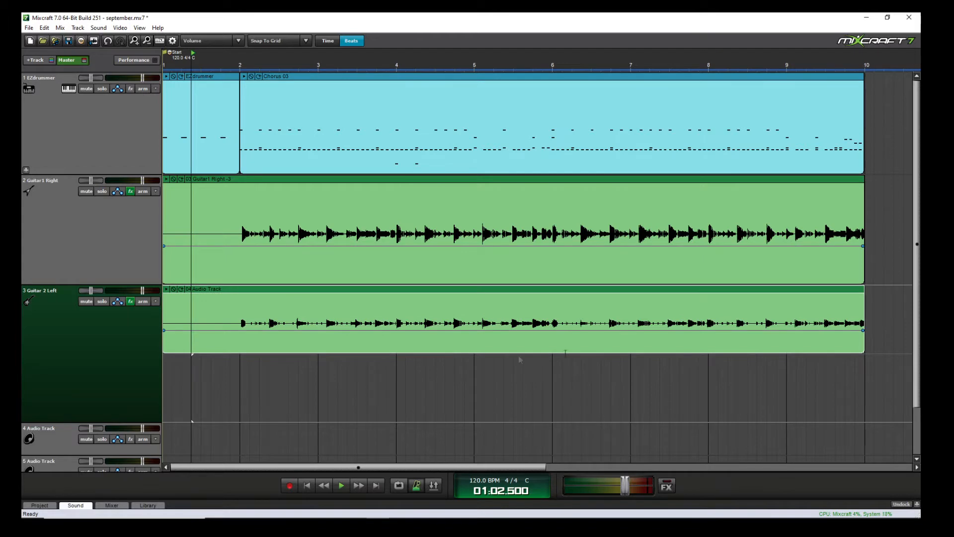
pyautogui.scroll(-1, 704, 350)
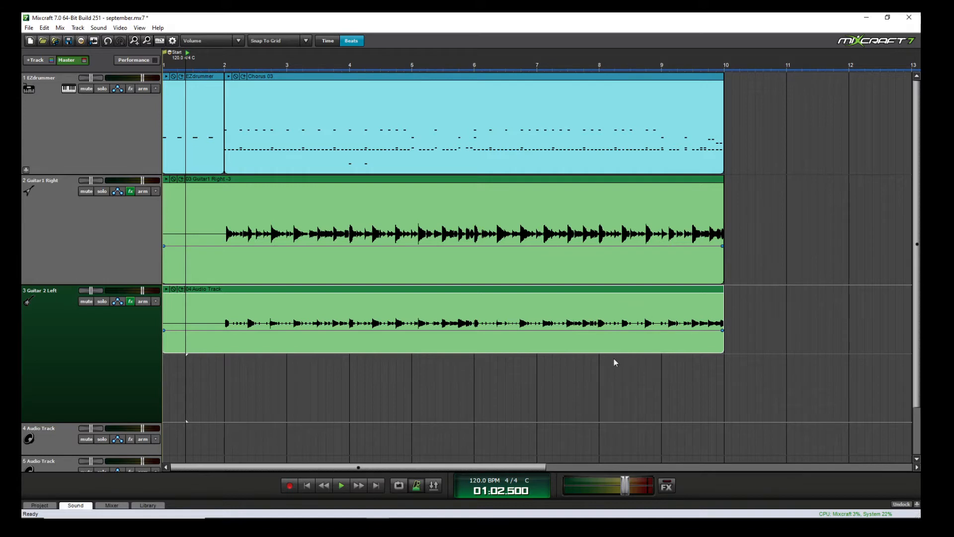
pyautogui.click(666, 373)
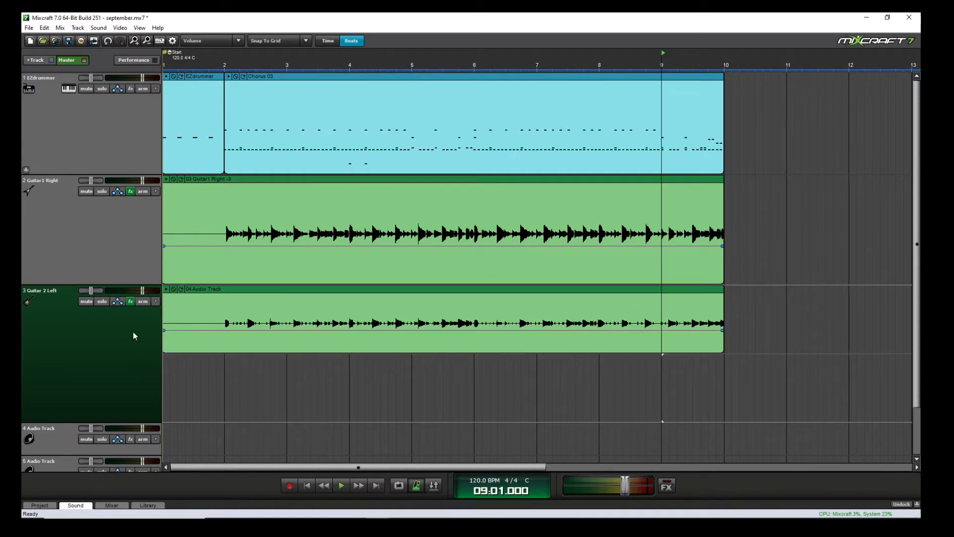
pyautogui.click(416, 363)
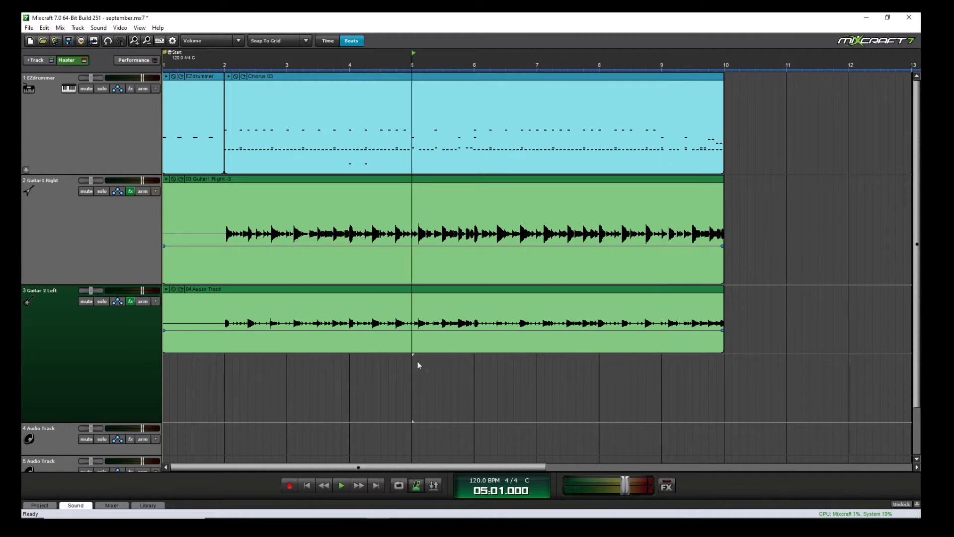
pyautogui.scroll(4, 501, 383)
pyautogui.scroll(-5, 548, 383)
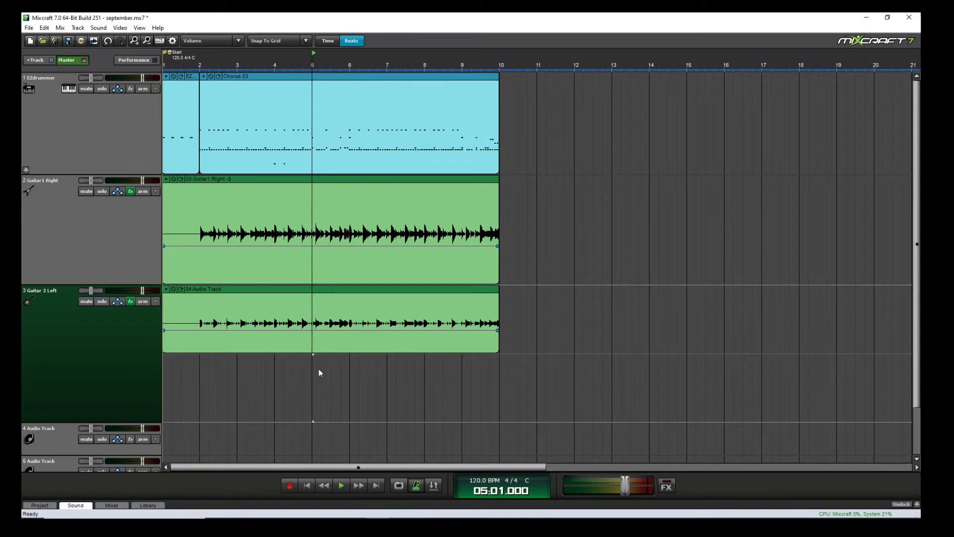
# Select a time range from bar 5 to about bar 8.75 on the Guitar 2 Left track, and clear the selection.
pyautogui.moveTo(311, 366); pyautogui.dragTo(453, 368)
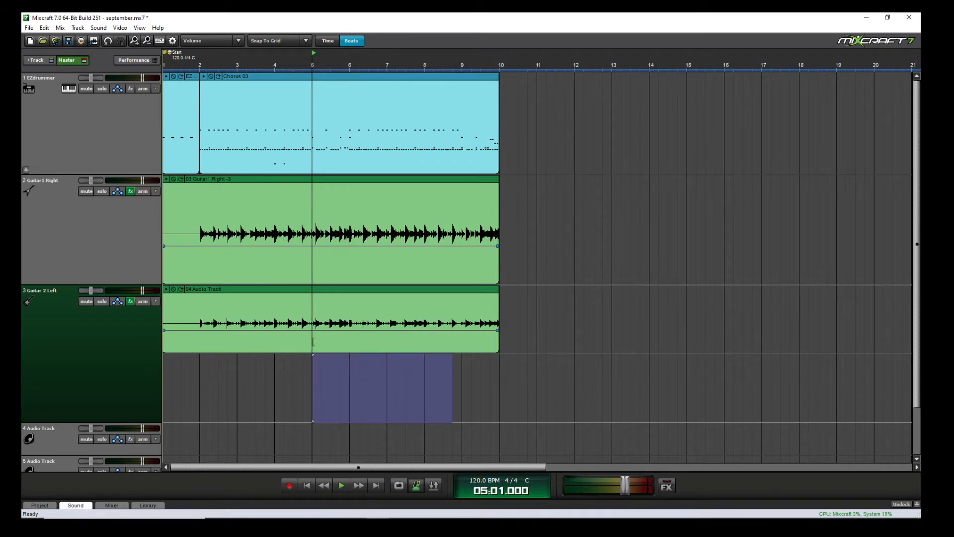
pyautogui.click(314, 343)
pyautogui.scroll(4, 327, 344)
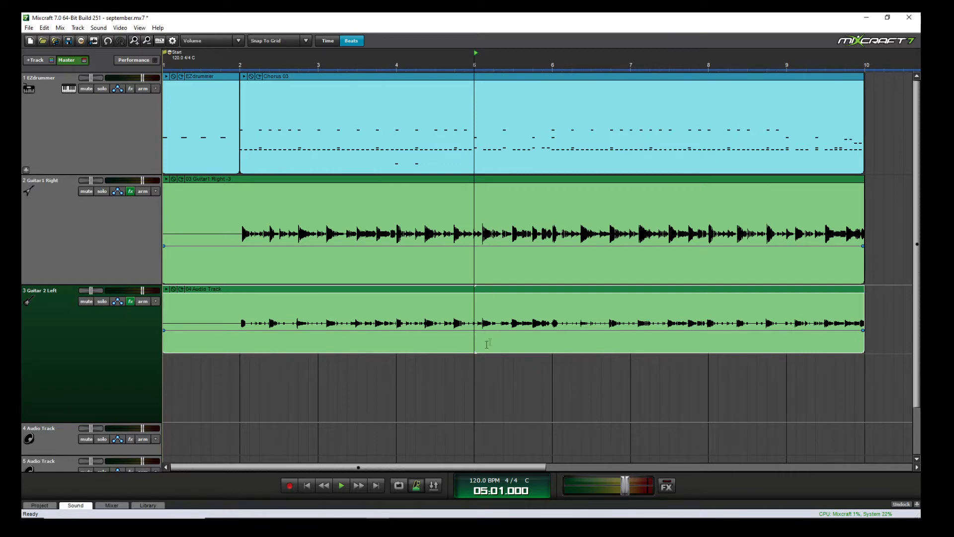
# Place the playhead at the start of bar 7 on the Guitar 2 Left track.
pyautogui.click(475, 370)
pyautogui.click(487, 370)
pyautogui.click(516, 368)
pyautogui.click(542, 366)
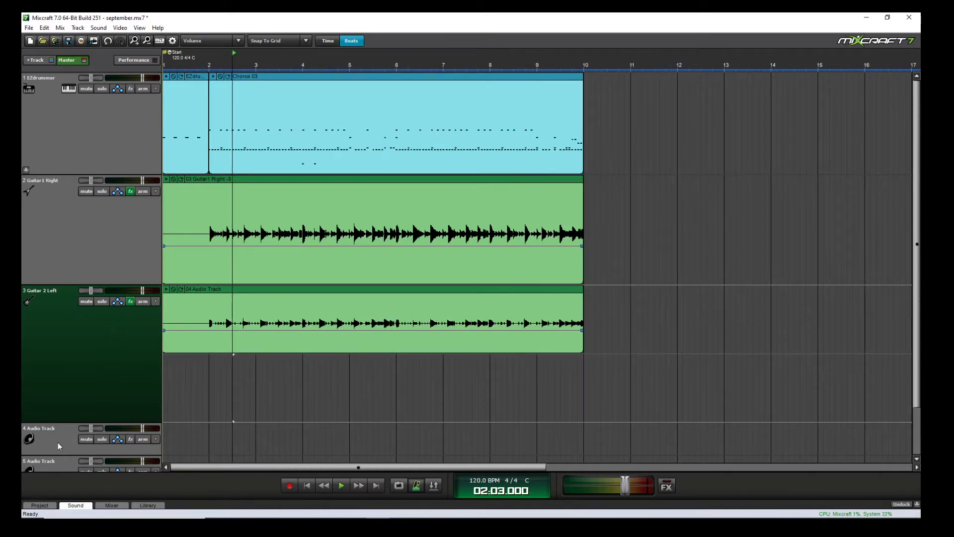
pyautogui.click(304, 368)
pyautogui.click(378, 368)
pyautogui.click(420, 368)
pyautogui.click(443, 368)
# Try to reorder the Guitar1 Right track, and place the playhead at 03:04.000 on Guitar 2 Left.
pyautogui.moveTo(128, 260)
pyautogui.mouseDown()
pyautogui.moveTo(121, 335)
pyautogui.moveTo(128, 249)
pyautogui.mouseUp()
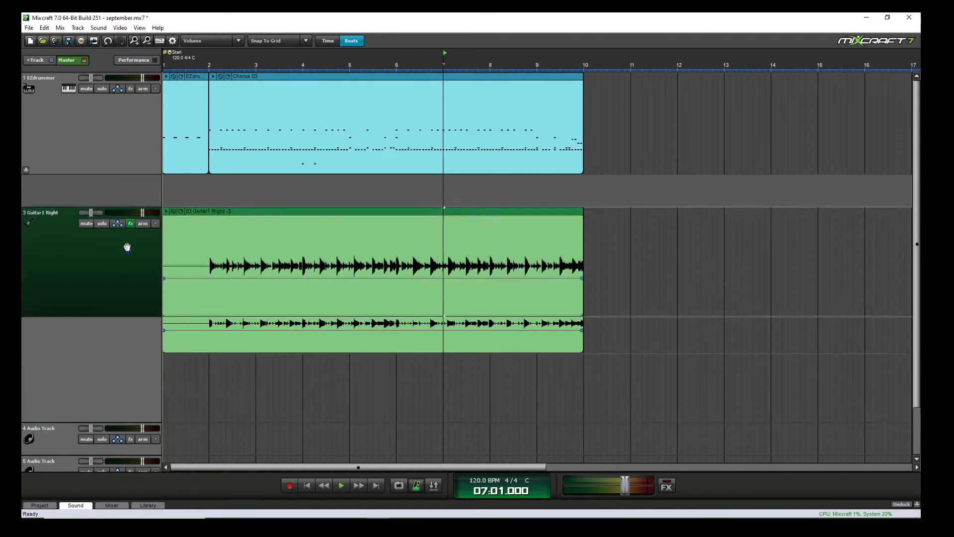
pyautogui.click(361, 372)
pyautogui.click(291, 396)
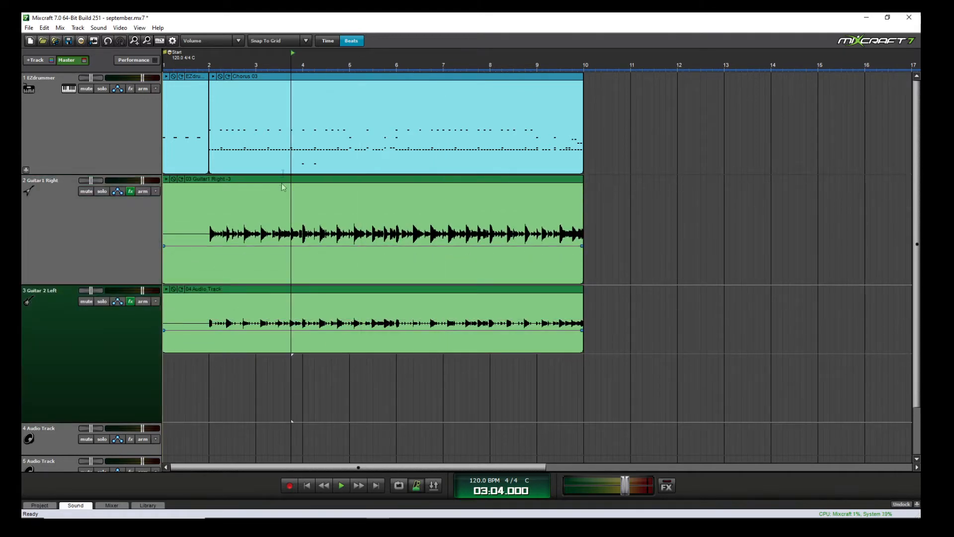
# Place the playhead at points along both guitar clips, ending at 07:04.500 on Guitar 2 Left.
pyautogui.moveTo(281, 183)
pyautogui.mouseDown()
pyautogui.moveTo(276, 358)
pyautogui.moveTo(287, 197)
pyautogui.mouseUp()
pyautogui.click(301, 215)
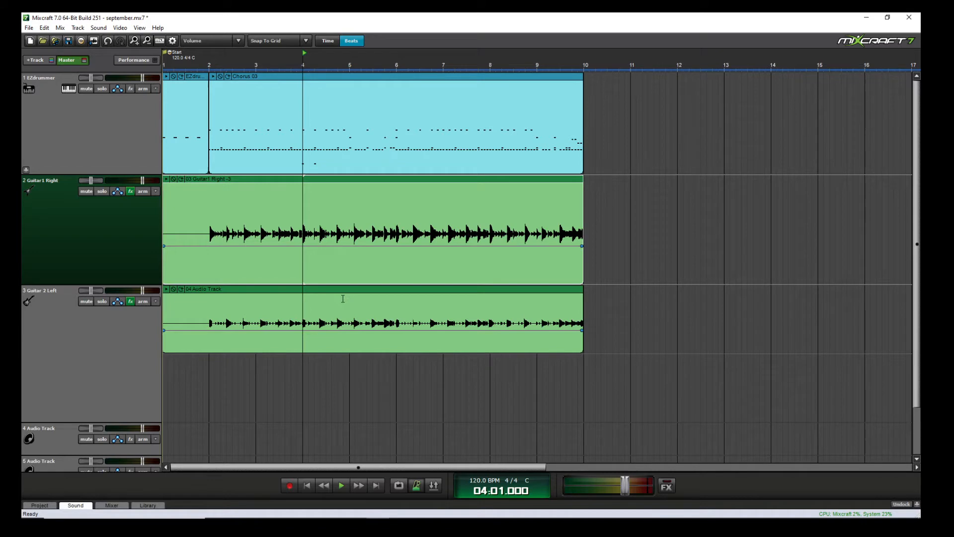
pyautogui.moveTo(173, 297); pyautogui.dragTo(203, 301)
pyautogui.click(317, 302)
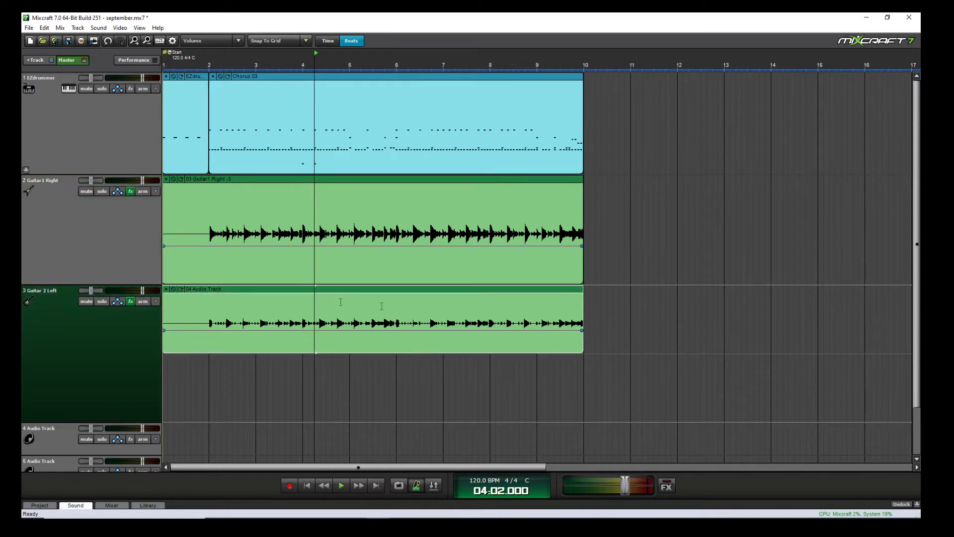
pyautogui.click(421, 309)
pyautogui.click(357, 305)
pyautogui.scroll(3, 358, 304)
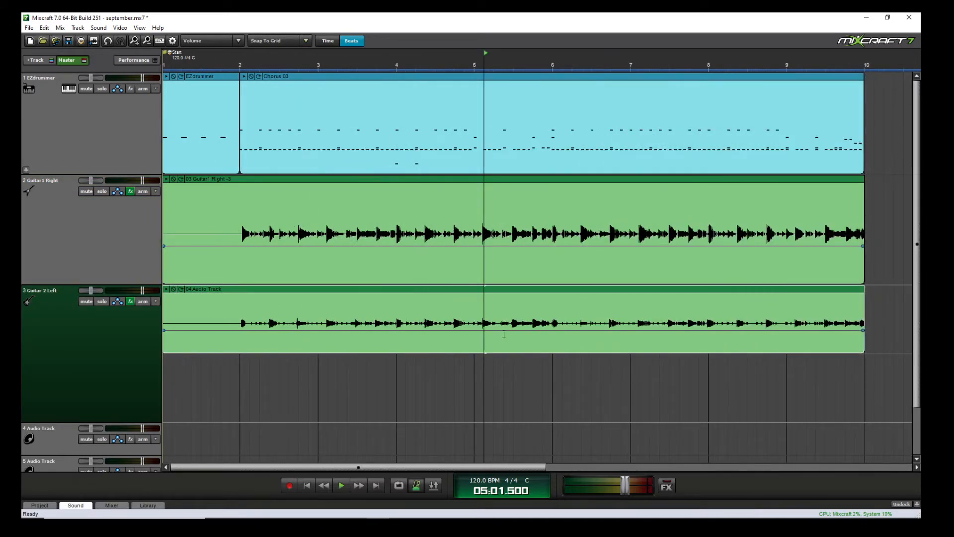
pyautogui.scroll(-2, 747, 296)
pyautogui.click(592, 314)
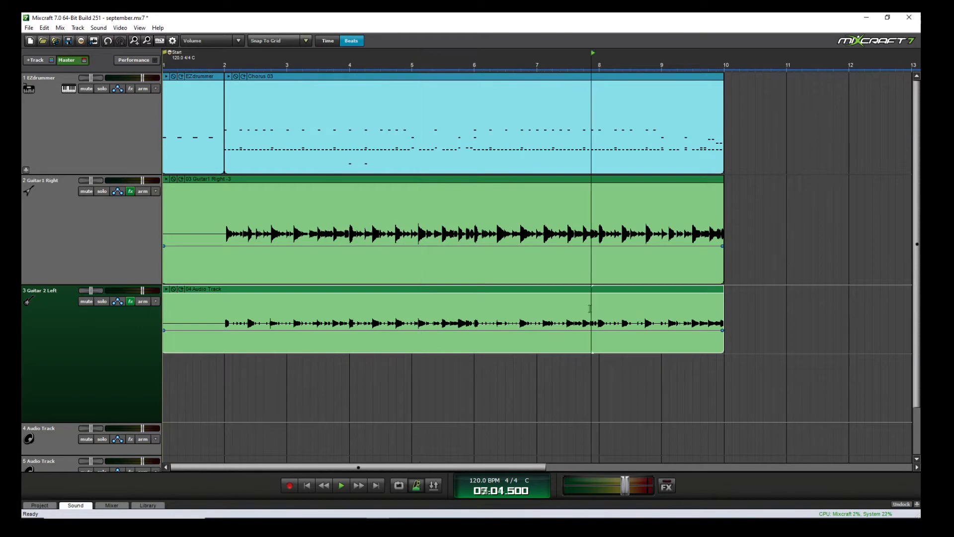
# Split the Guitar 2 Left clip at 08:01.000 and 08:02.250.
pyautogui.scroll(3, 633, 313)
pyautogui.click(575, 319)
pyautogui.scroll(2, 575, 319)
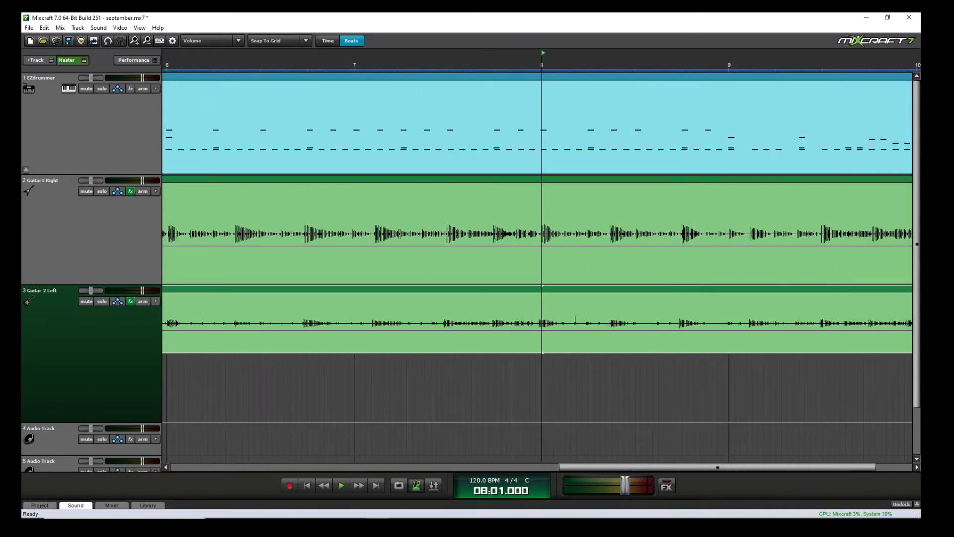
pyautogui.scroll(-2, 568, 294)
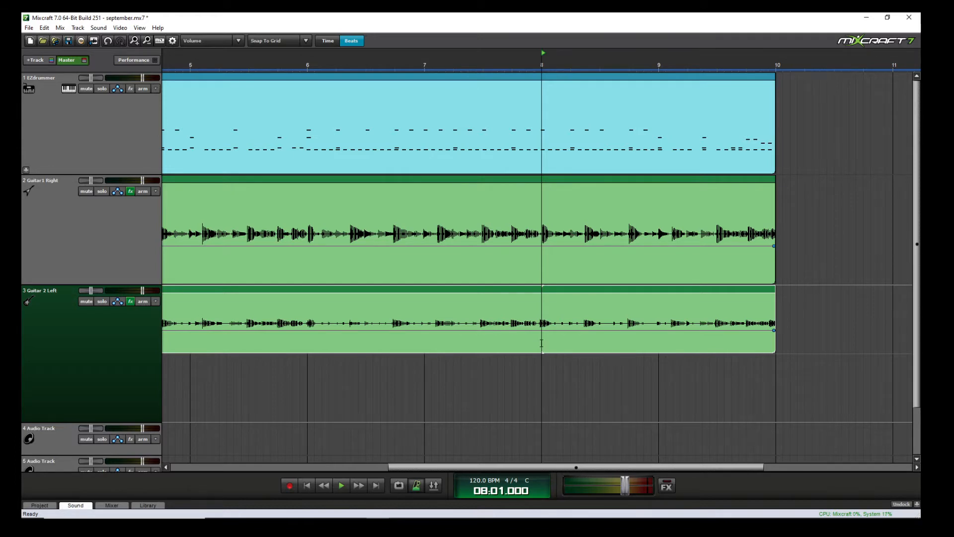
pyautogui.press('s')
pyautogui.click(578, 346)
pyautogui.press('s')
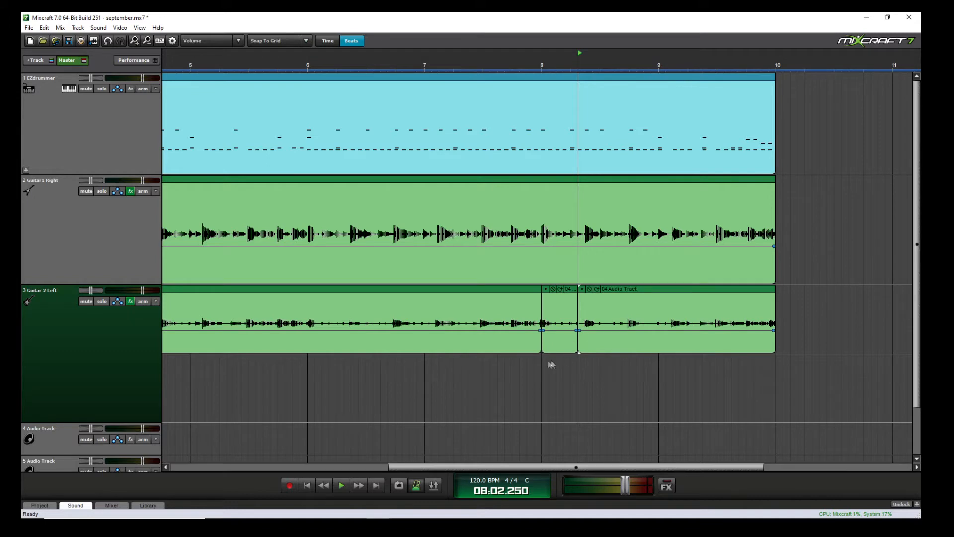
# Split the Guitar1 Right clip at 08:01.000 and 08:02.250 to match the Guitar 2 Left cuts.
pyautogui.click(539, 268)
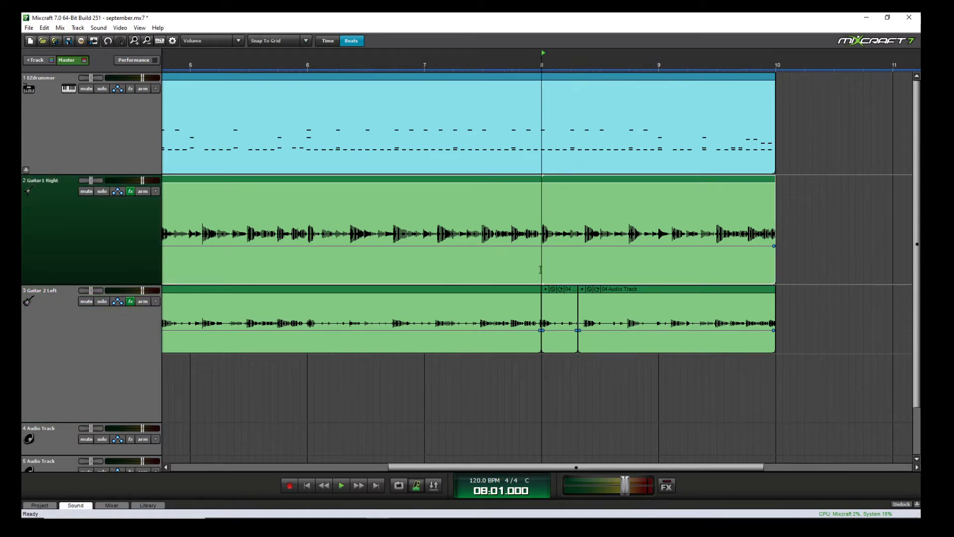
pyautogui.press('s')
pyautogui.click(581, 274)
pyautogui.press('s')
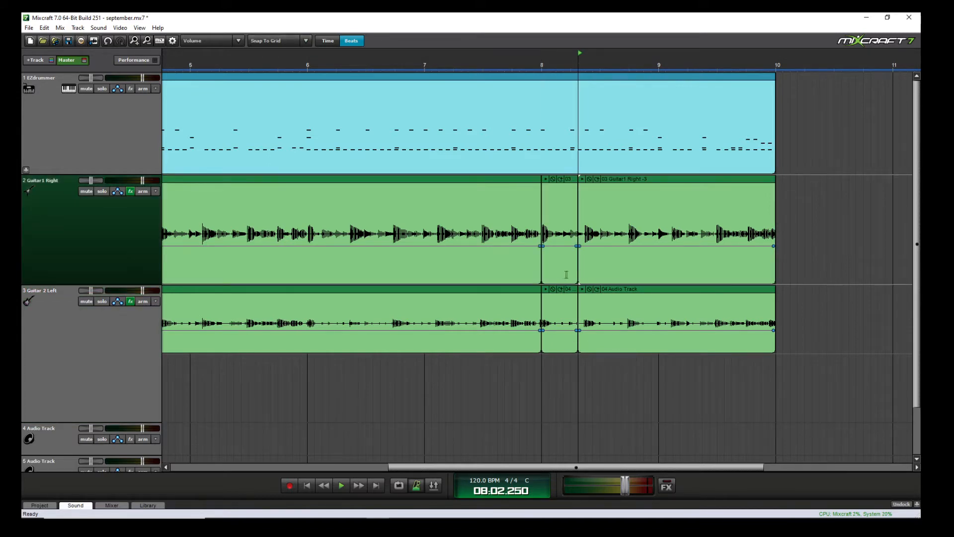
# Replace the short Guitar1 Right section at bar 8 by deleting it and moving the matching Guitar 2 Left section into the gap.
pyautogui.click(564, 268)
pyautogui.press('Delete')
pyautogui.moveTo(576, 288); pyautogui.dragTo(572, 200)
pyautogui.click(544, 314)
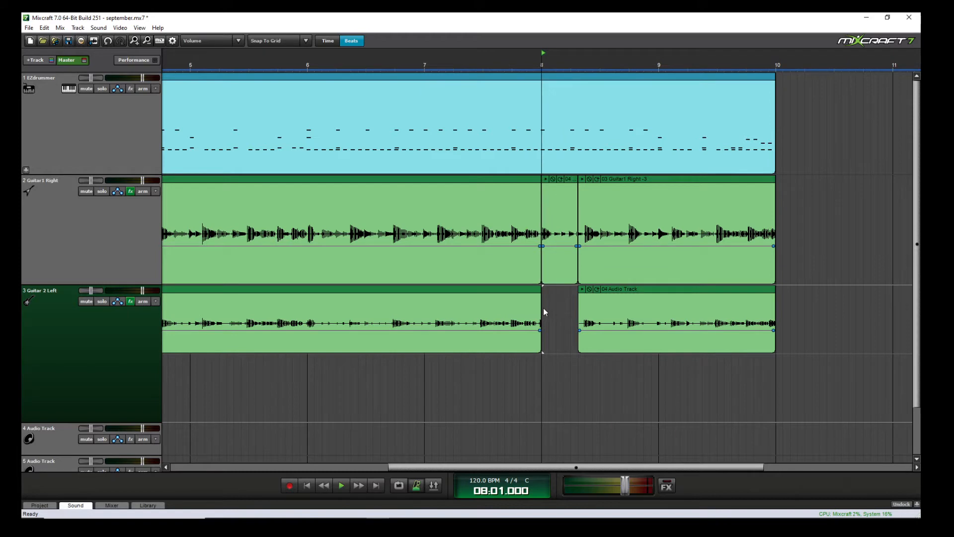
pyautogui.scroll(4, 577, 323)
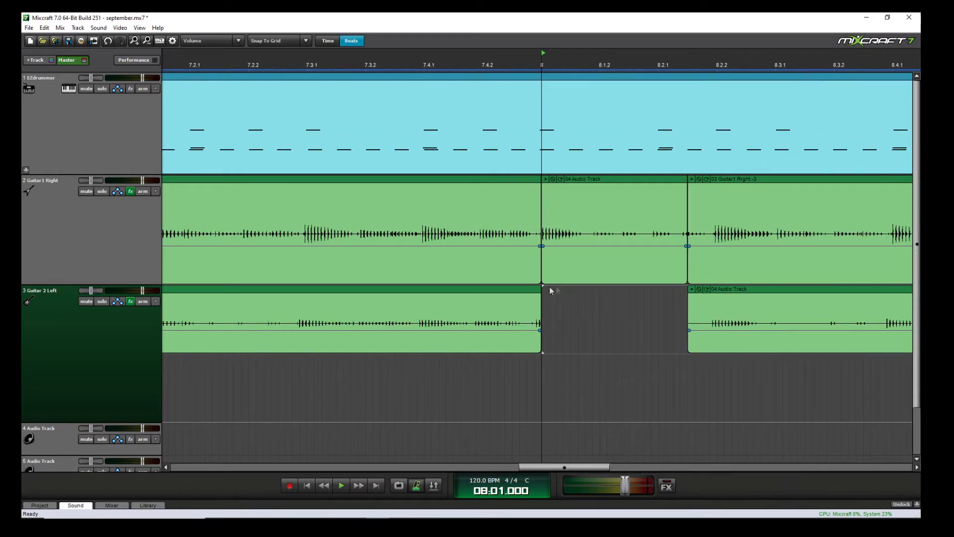
pyautogui.click(528, 374)
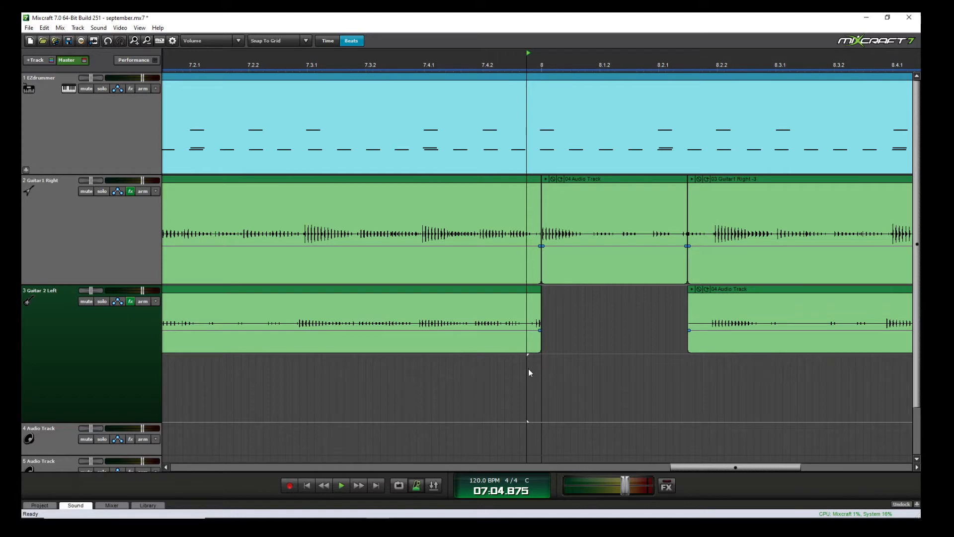
pyautogui.click(505, 375)
pyautogui.click(528, 373)
pyautogui.click(512, 382)
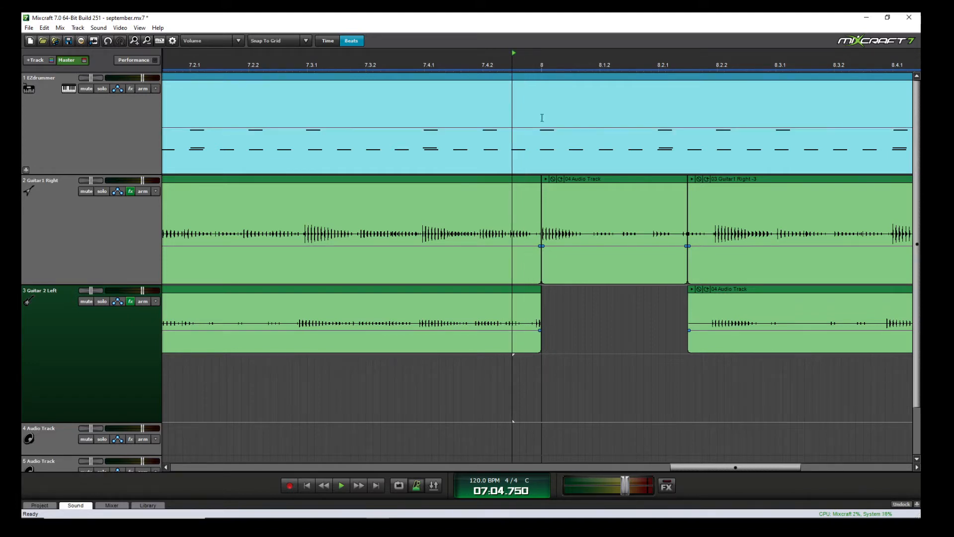
# Extend both ends of the swapped section on Guitar1 Right slightly over its neighbouring clips to create short crossfades.
pyautogui.click(542, 62)
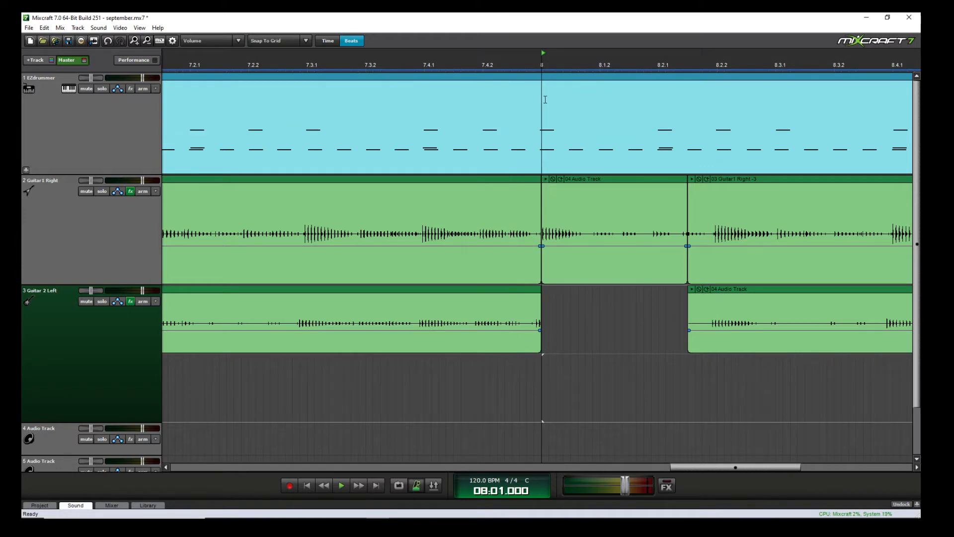
pyautogui.moveTo(542, 281); pyautogui.dragTo(538, 280)
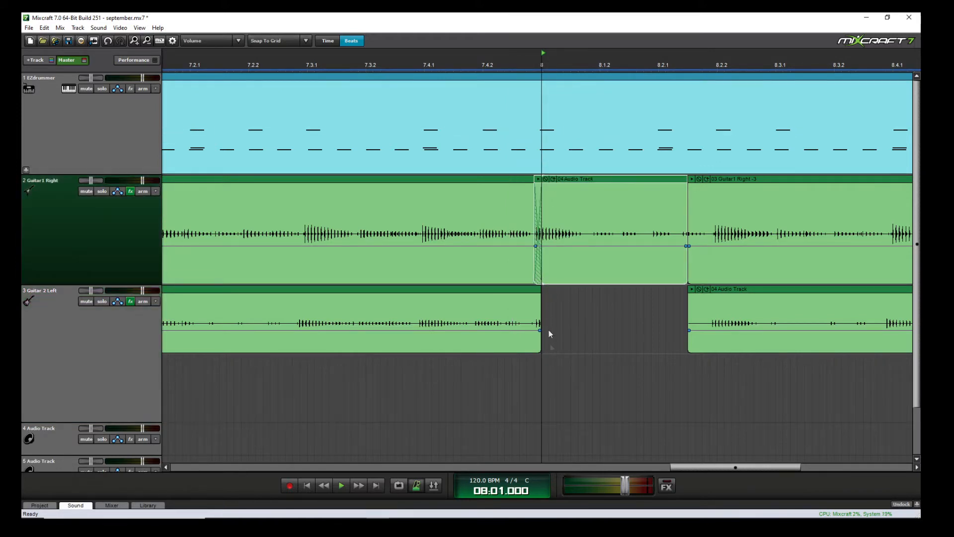
pyautogui.scroll(1, 540, 361)
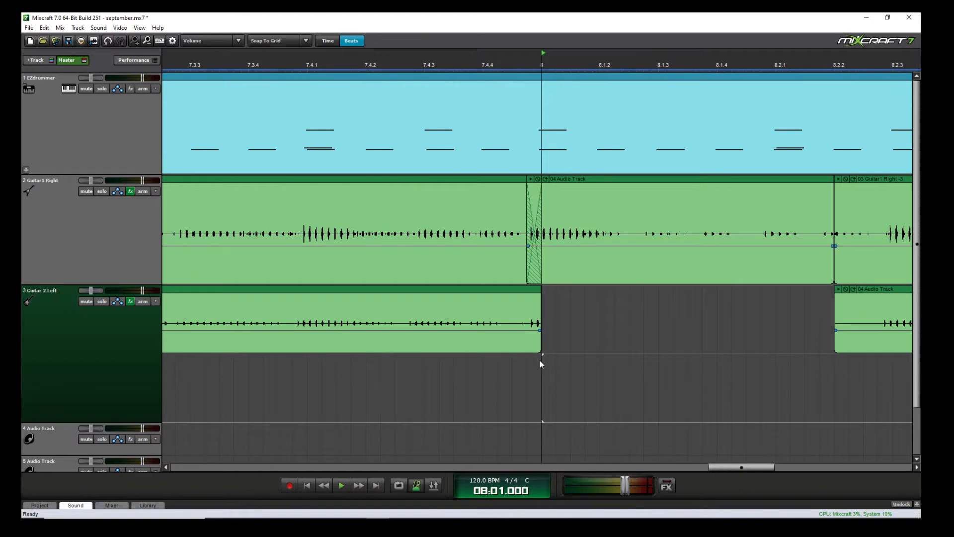
pyautogui.click(806, 310)
pyautogui.scroll(-1, 771, 338)
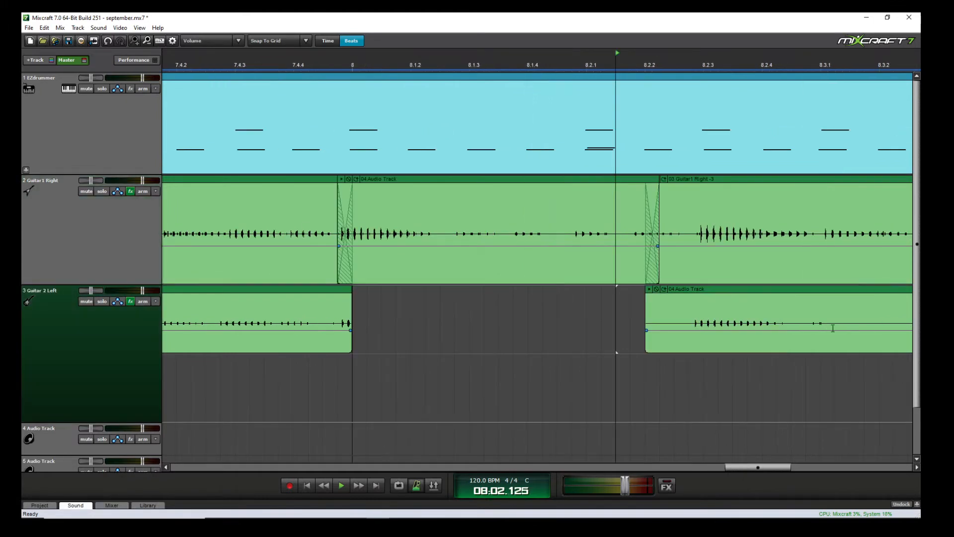
pyautogui.scroll(1, 602, 368)
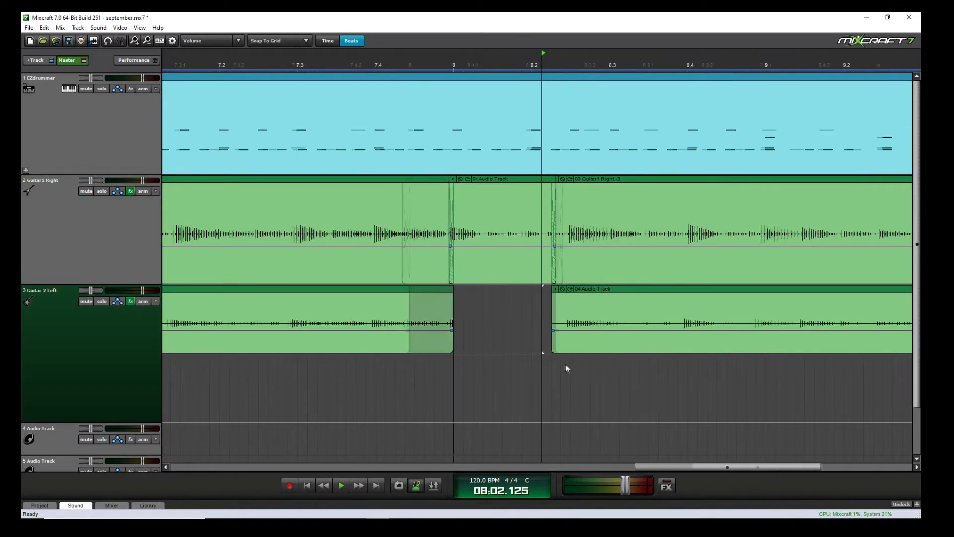
# Examine the crossfade at bar 8 by selecting the Guitar1 Right clips on either side of the overlap.
pyautogui.click(252, 365)
pyautogui.scroll(-1, 432, 366)
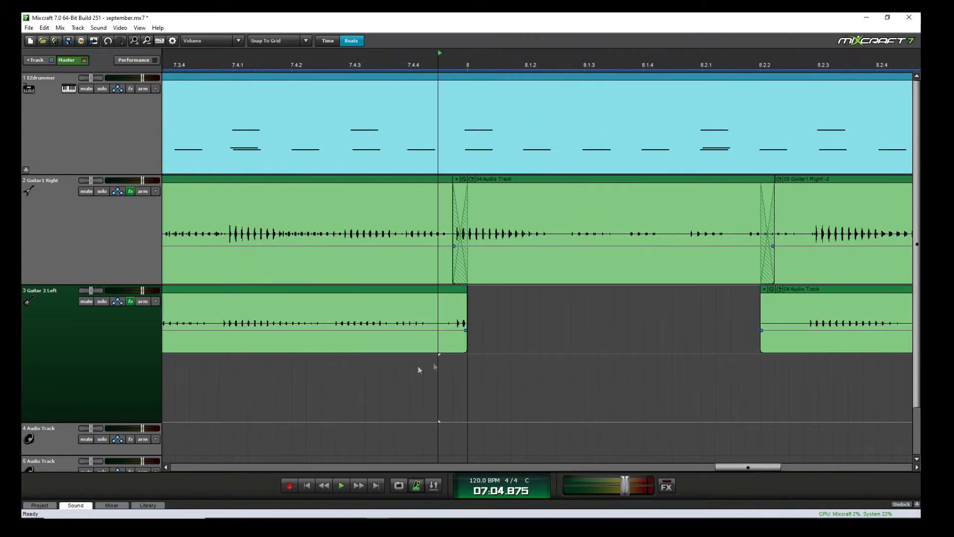
pyautogui.click(464, 365)
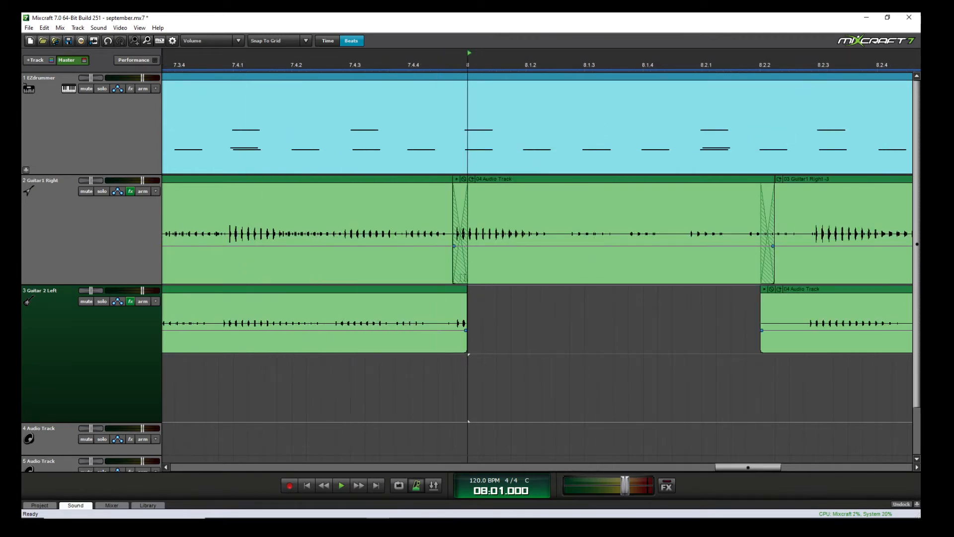
pyautogui.click(453, 277)
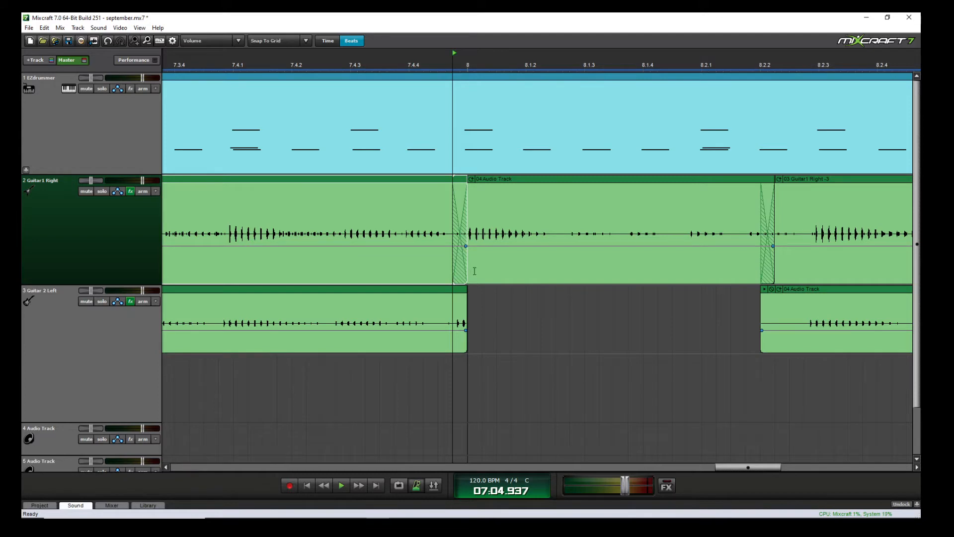
pyautogui.click(475, 272)
pyautogui.click(453, 276)
pyautogui.click(469, 269)
# Widen the bar 8 crossfade by extending the swapped section's start earlier, and shorten it again to start at 07:04.937.
pyautogui.moveTo(459, 271); pyautogui.dragTo(391, 270)
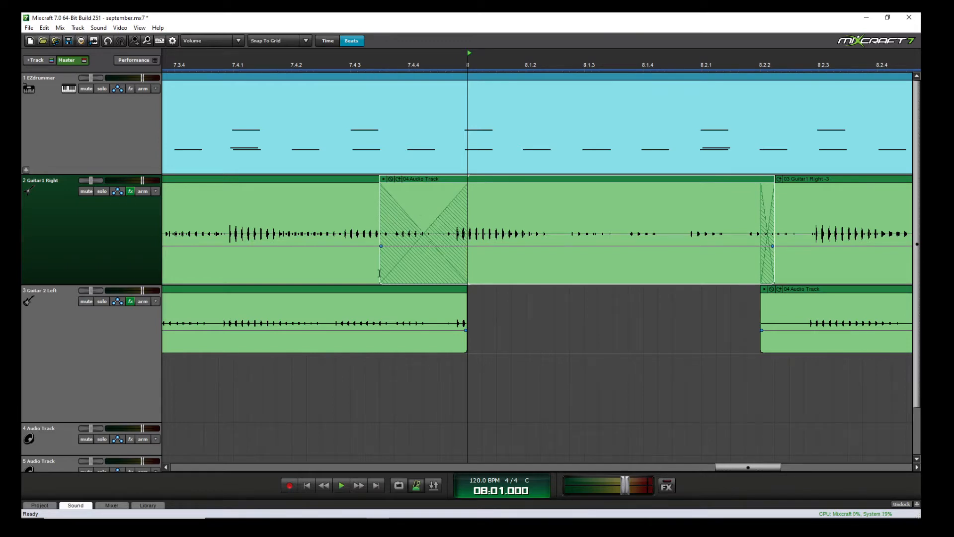
pyautogui.moveTo(381, 271); pyautogui.dragTo(460, 263)
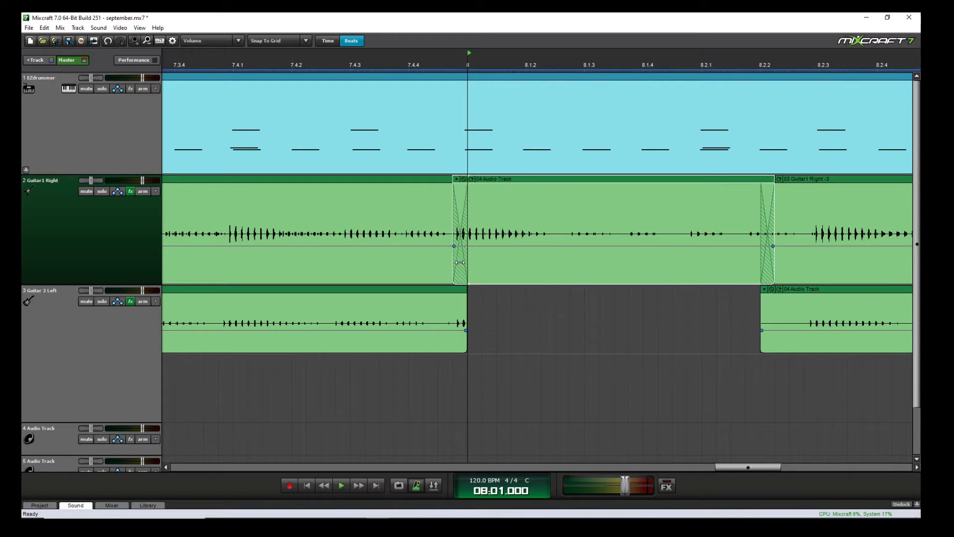
pyautogui.click(455, 385)
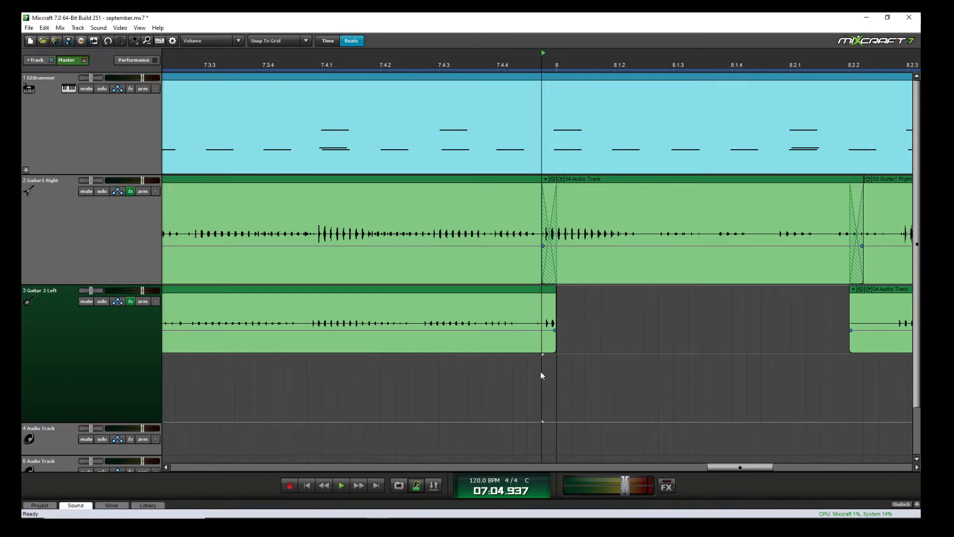
# Turn snapping off and slightly shorten the bar 8 crossfade on Guitar1 Right by trimming the swapped section's start freely.
pyautogui.moveTo(542, 263)
pyautogui.mouseDown()
pyautogui.moveTo(556, 261)
pyautogui.moveTo(544, 265)
pyautogui.mouseUp()
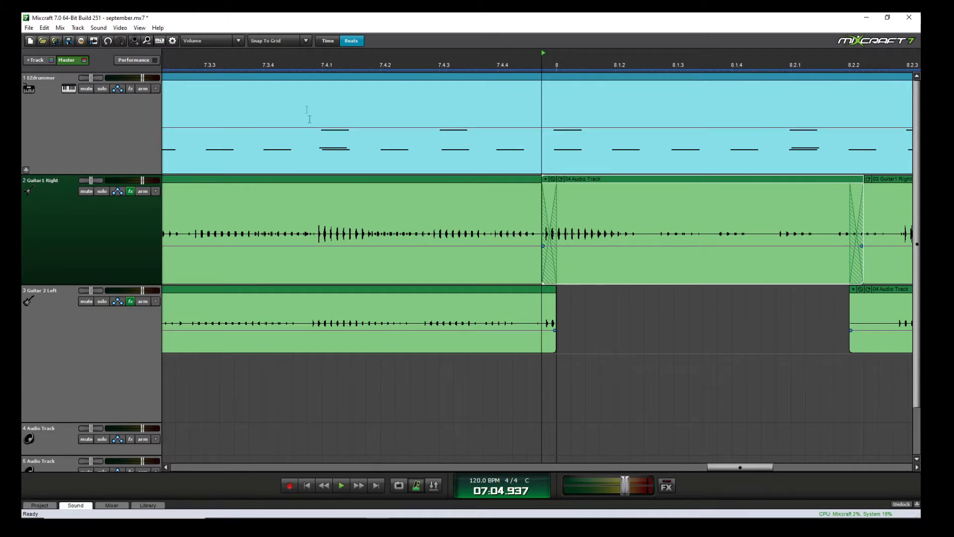
pyautogui.click(306, 41)
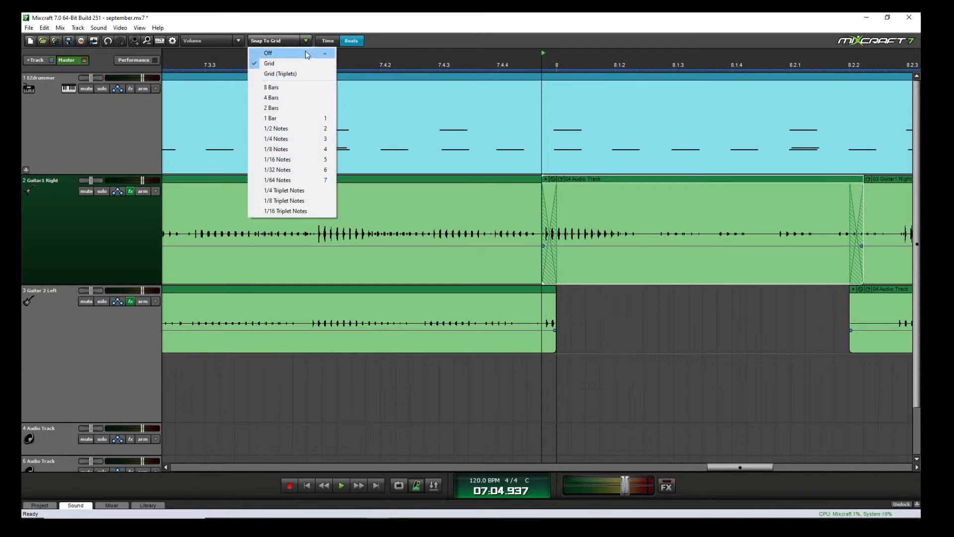
pyautogui.click(308, 53)
pyautogui.moveTo(544, 269)
pyautogui.mouseDown()
pyautogui.moveTo(387, 268)
pyautogui.moveTo(565, 272)
pyautogui.moveTo(497, 268)
pyautogui.moveTo(549, 267)
pyautogui.mouseUp()
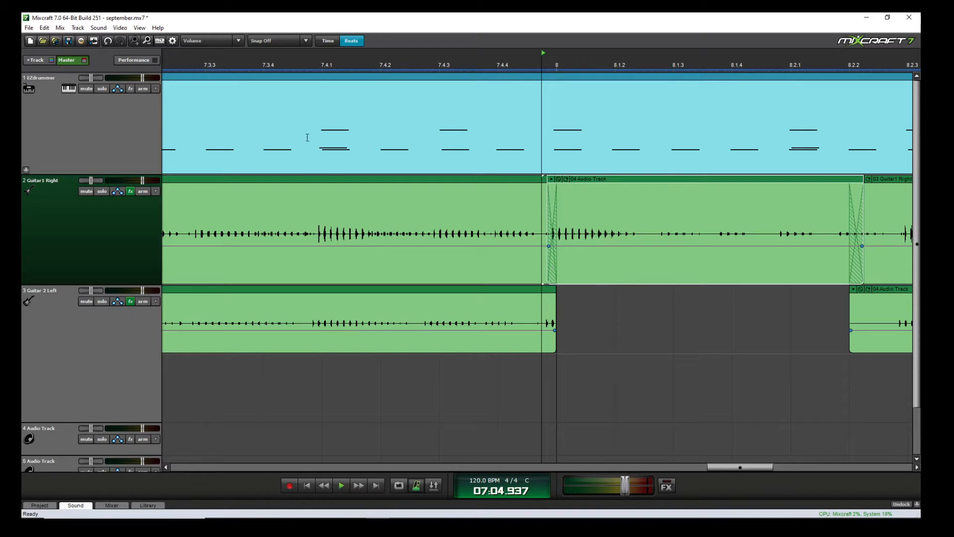
# Set snapping to Grid and extend the swapped section's start back to the grid line at 07:04.937.
pyautogui.click(270, 39)
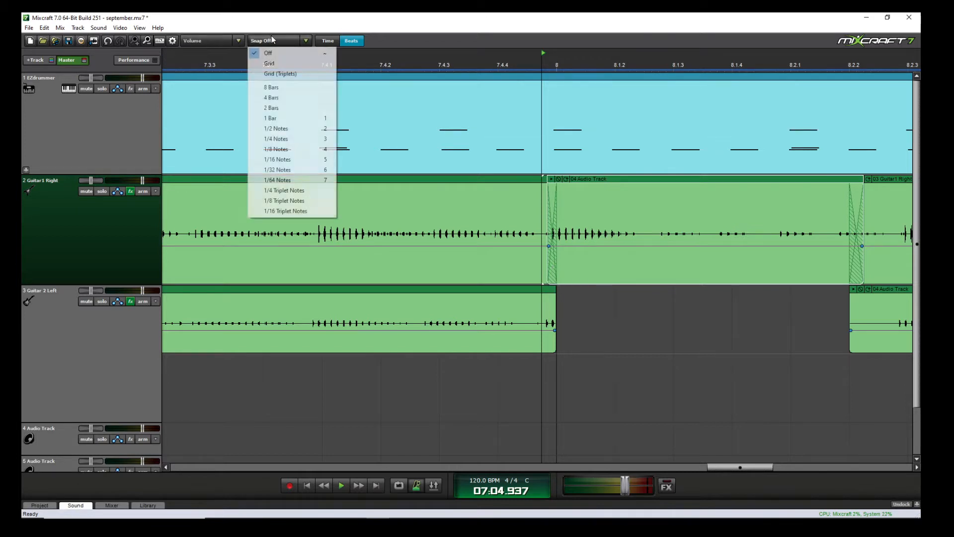
pyautogui.click(295, 63)
pyautogui.moveTo(547, 283); pyautogui.dragTo(541, 281)
pyautogui.click(585, 375)
pyautogui.scroll(-3, 517, 251)
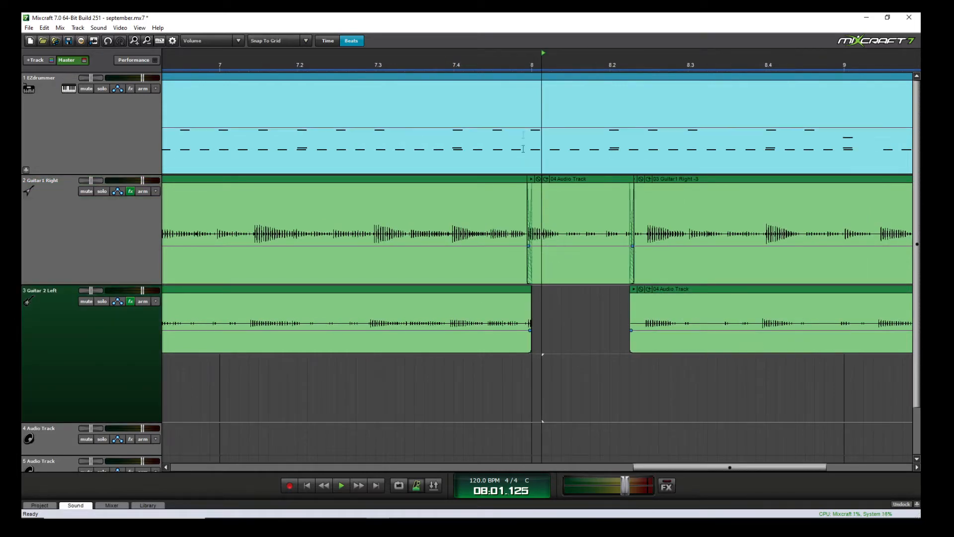
pyautogui.click(529, 53)
pyautogui.click(639, 54)
pyautogui.scroll(2, 489, 230)
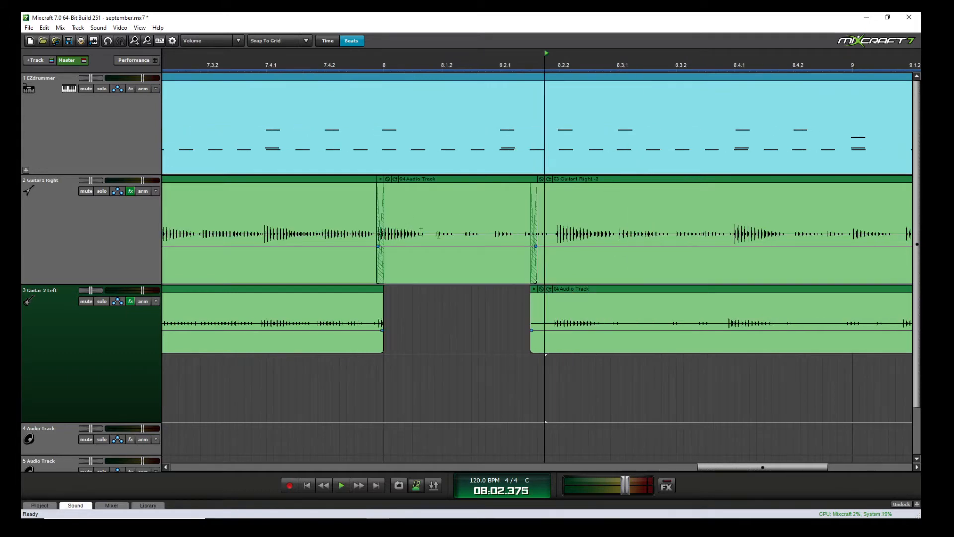
# Merge the three Guitar1 Right clips around bar 8 into one clip, and undo the merge.
pyautogui.click(363, 214)
pyautogui.moveTo(577, 213); pyautogui.dragTo(342, 212)
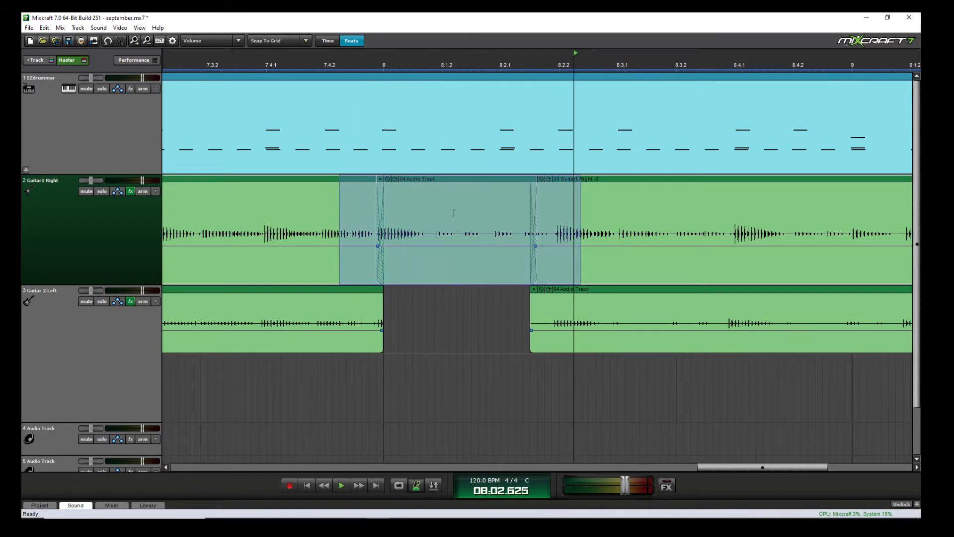
pyautogui.click(606, 208)
pyautogui.moveTo(580, 210); pyautogui.dragTo(326, 212)
pyautogui.rightClick(393, 211)
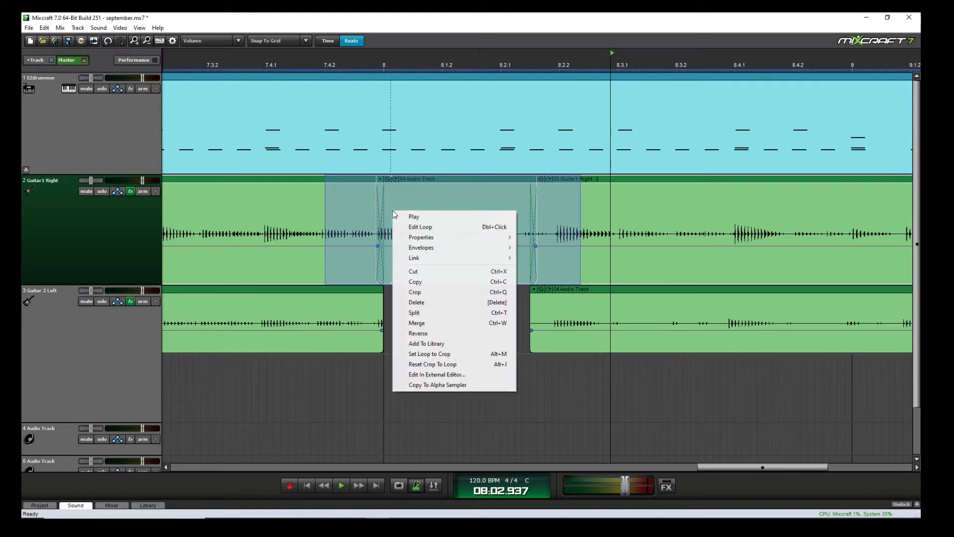
pyautogui.click(458, 326)
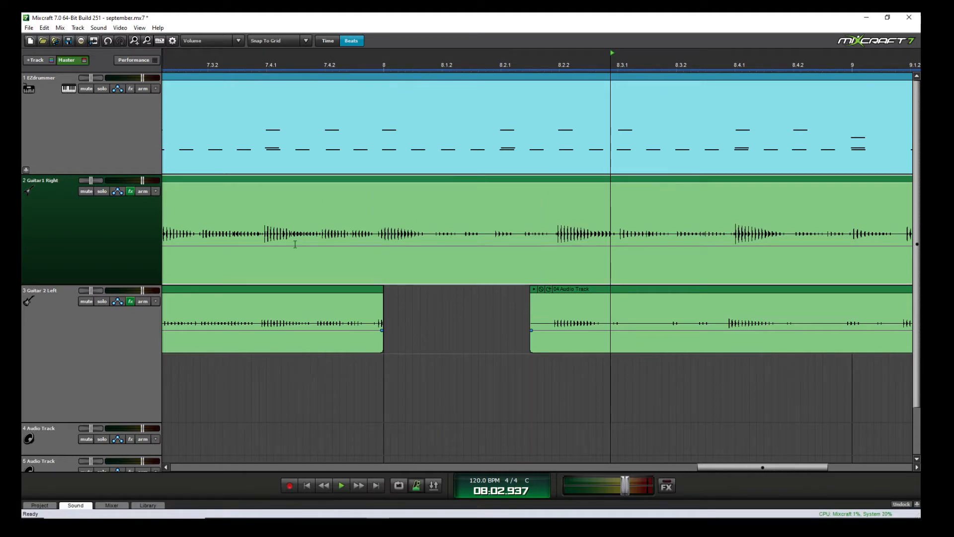
pyautogui.click(44, 28)
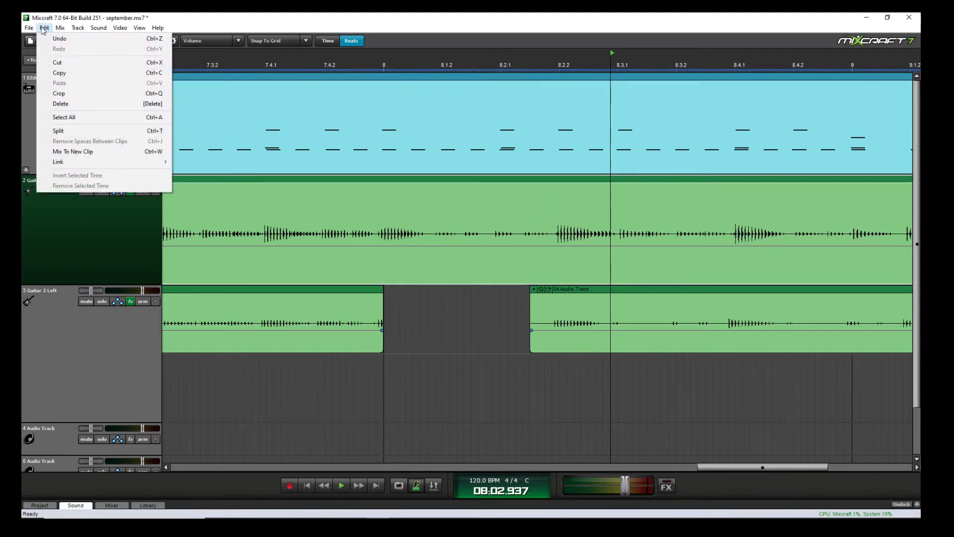
pyautogui.click(60, 39)
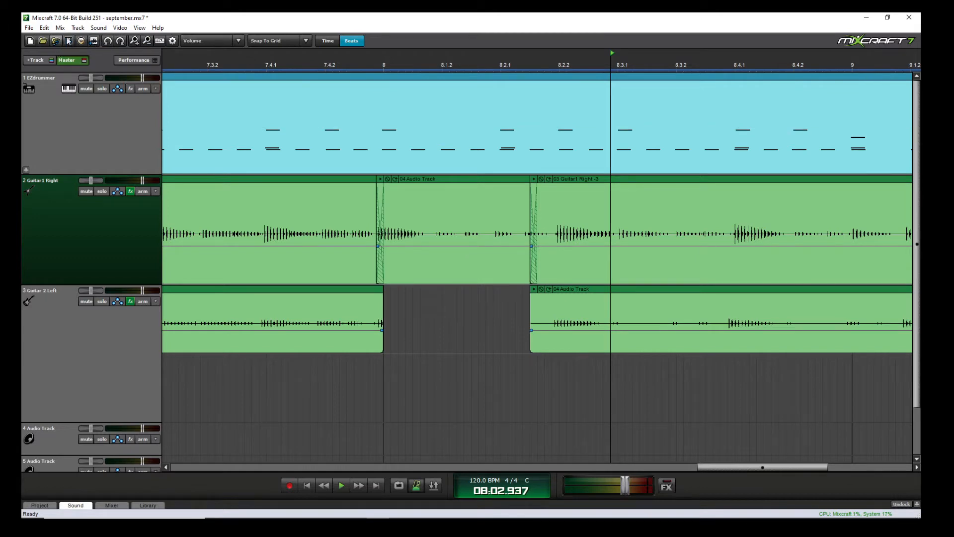
# Trim away both crossfades on the swapped section and move it back into the bar 8 gap on Guitar 2 Left.
pyautogui.click(443, 217)
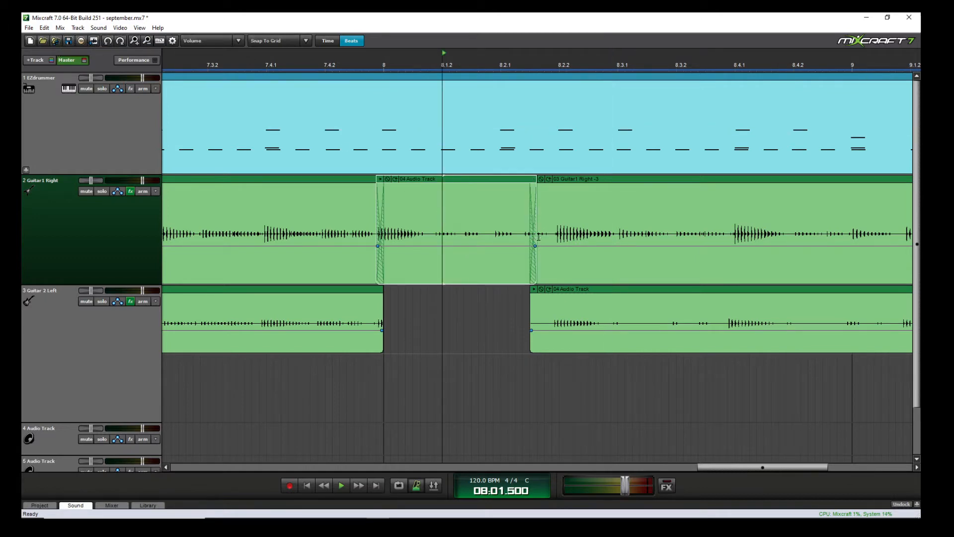
pyautogui.moveTo(537, 237); pyautogui.dragTo(530, 237)
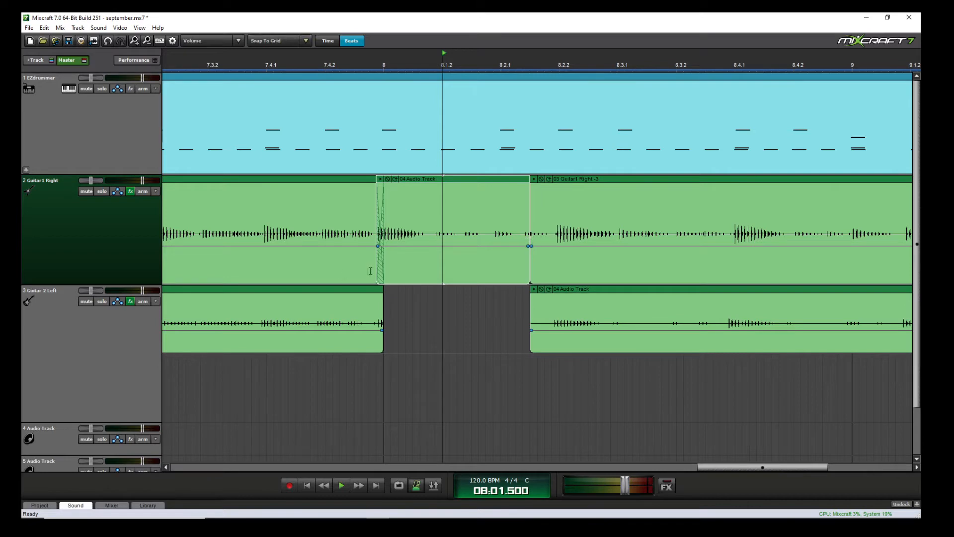
pyautogui.moveTo(377, 268); pyautogui.dragTo(384, 269)
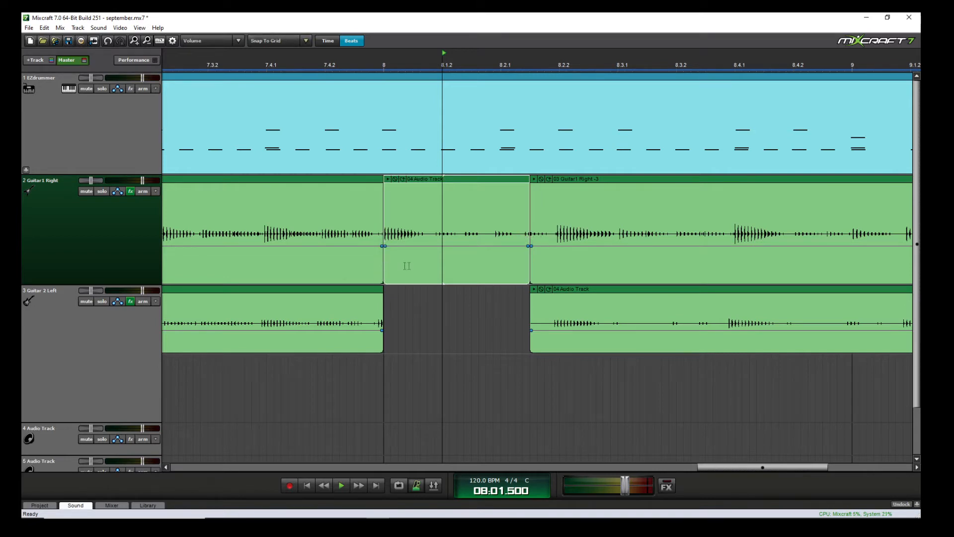
pyautogui.click(407, 261)
pyautogui.press('KP_2')
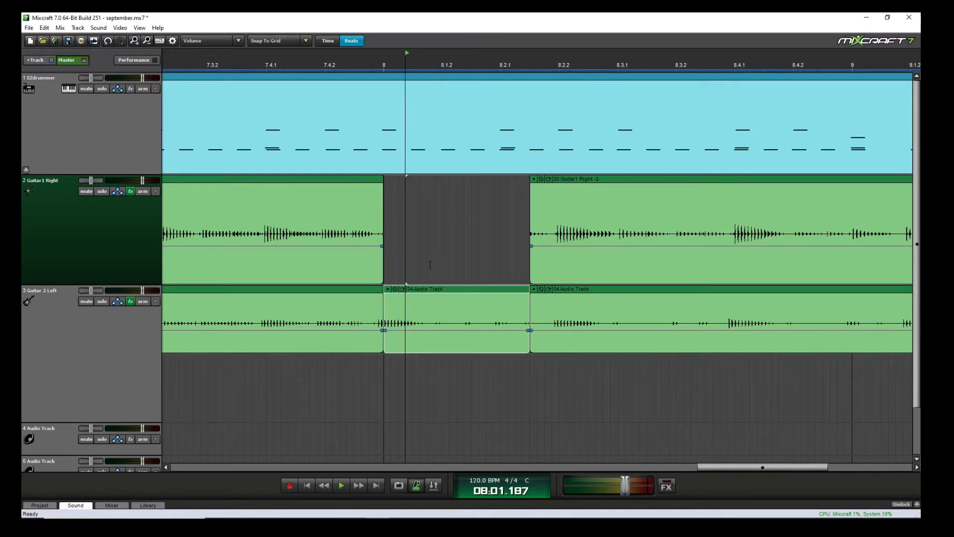
# Extend the start of the last Guitar1 Right clip back to bar 8 to close the gap.
pyautogui.click(490, 263)
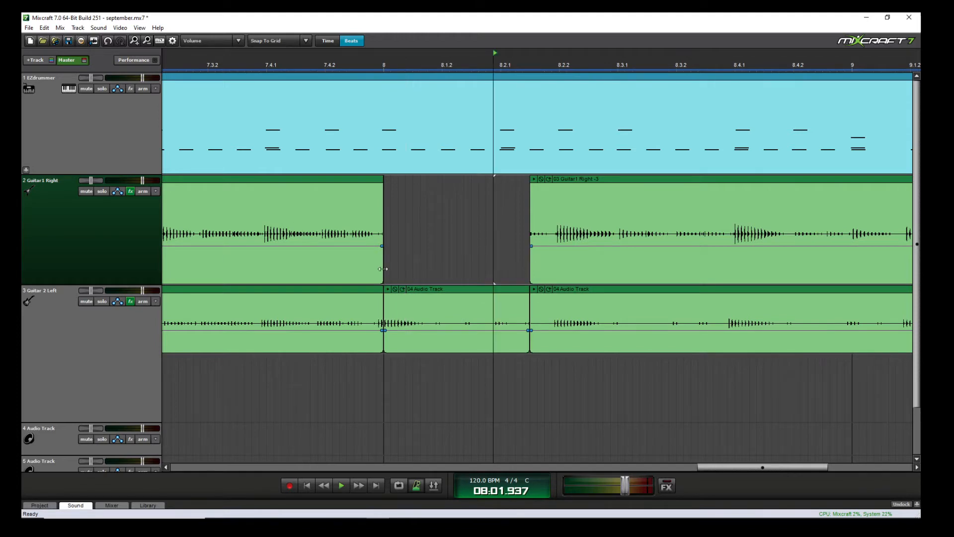
pyautogui.moveTo(532, 260); pyautogui.dragTo(384, 264)
pyautogui.click(373, 269)
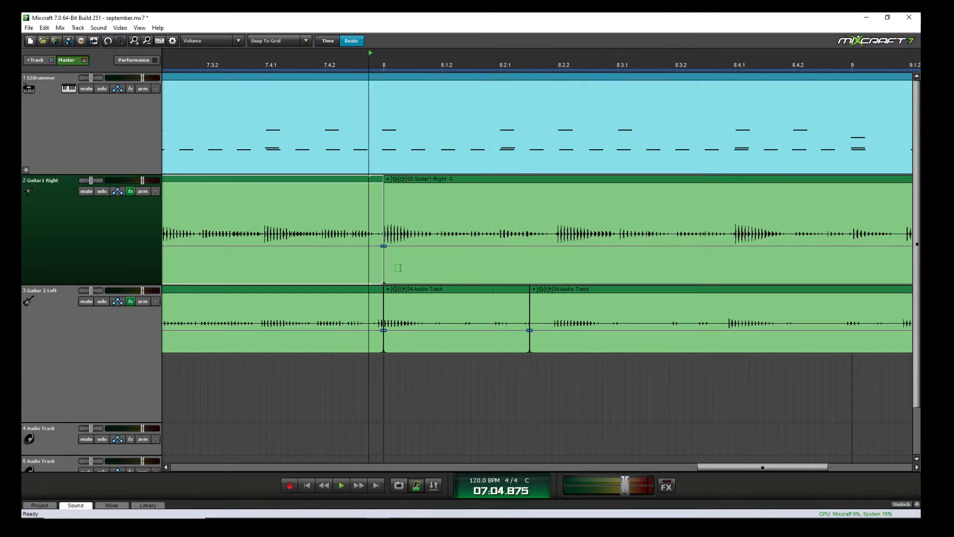
# Delete the Guitar1 Right clip after bar 8 and extend the first clip's end to bar 10.
pyautogui.click(383, 64)
pyautogui.scroll(-5, 472, 154)
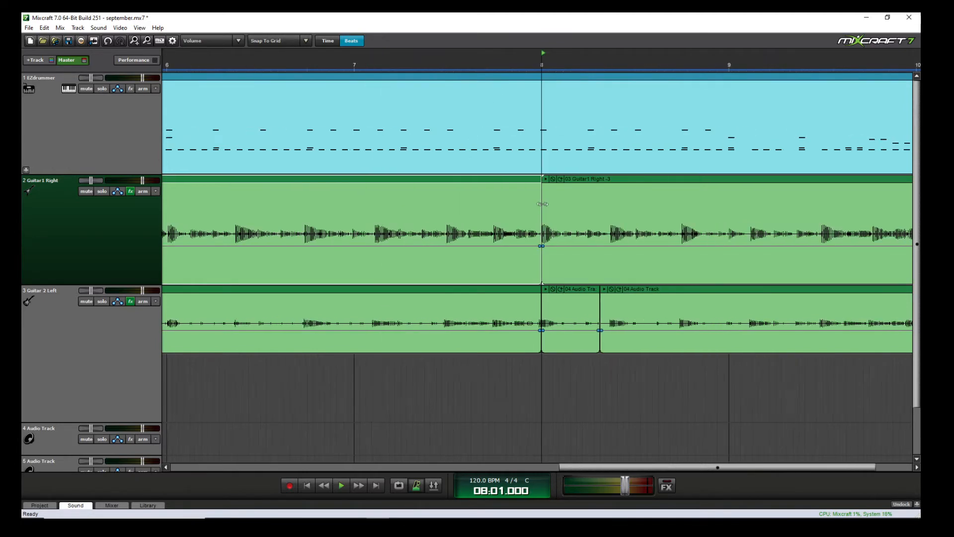
pyautogui.click(544, 204)
pyautogui.press('Delete')
pyautogui.moveTo(489, 263); pyautogui.dragTo(583, 263)
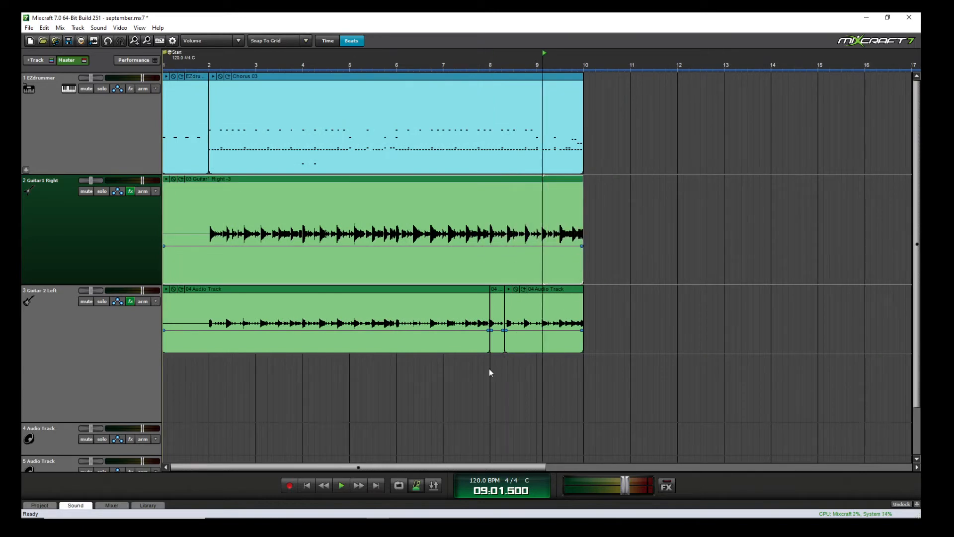
# Remove the split Guitar 2 Left sections after bar 8 and extend the first clip's end to bar 10.
pyautogui.click(518, 348)
pyautogui.press('Delete')
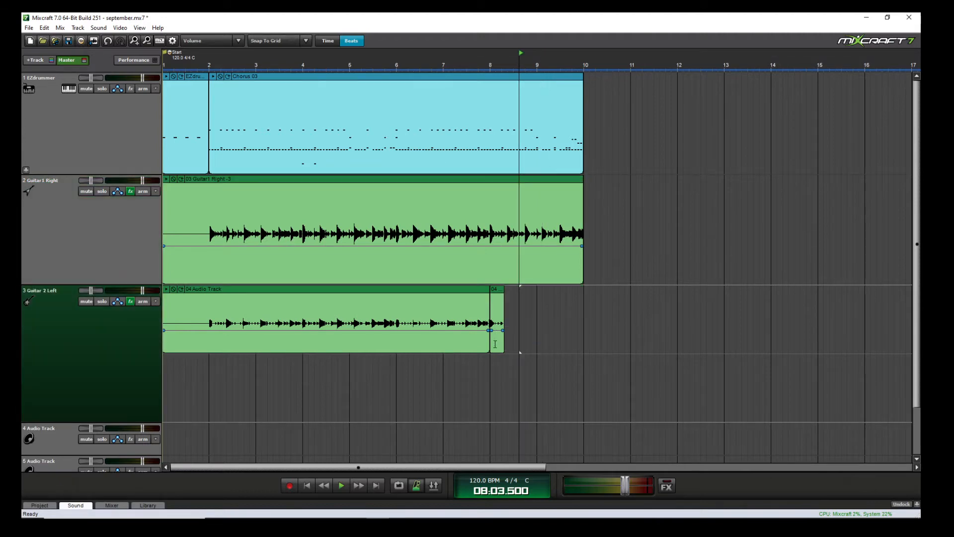
pyautogui.click(497, 344)
pyautogui.moveTo(504, 344); pyautogui.dragTo(586, 344)
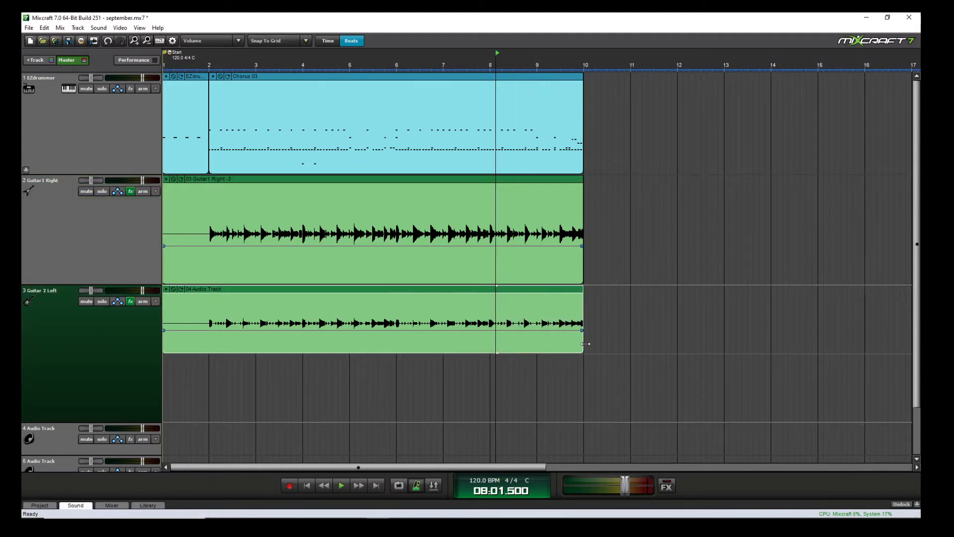
# Place the playhead at 02:01.500 and solo the Guitar1 Right track.
pyautogui.click(511, 383)
pyautogui.click(322, 379)
pyautogui.click(215, 368)
pyautogui.click(102, 191)
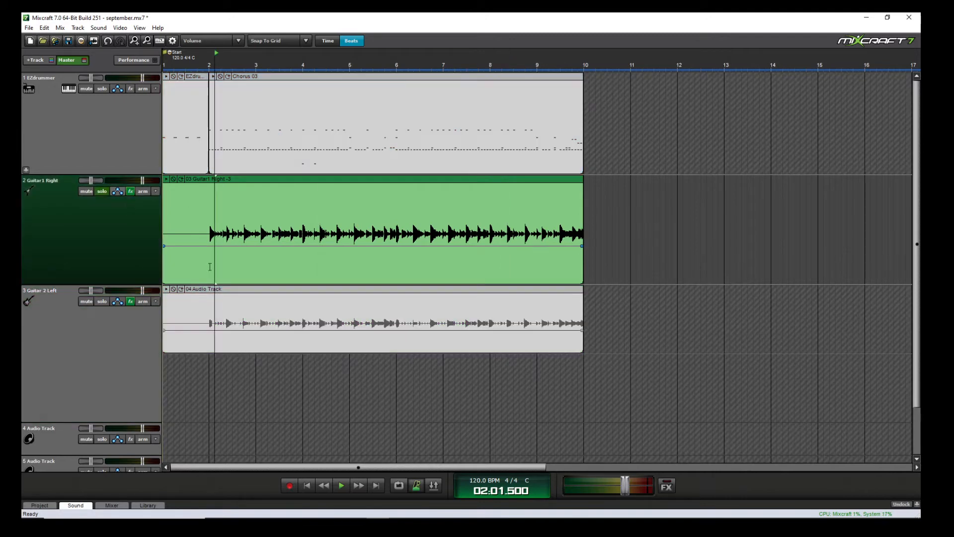
# Play the soloed Guitar1 Right track from the middle of bar 2 and stop after about two bars.
pyautogui.click(238, 368)
pyautogui.press('space')
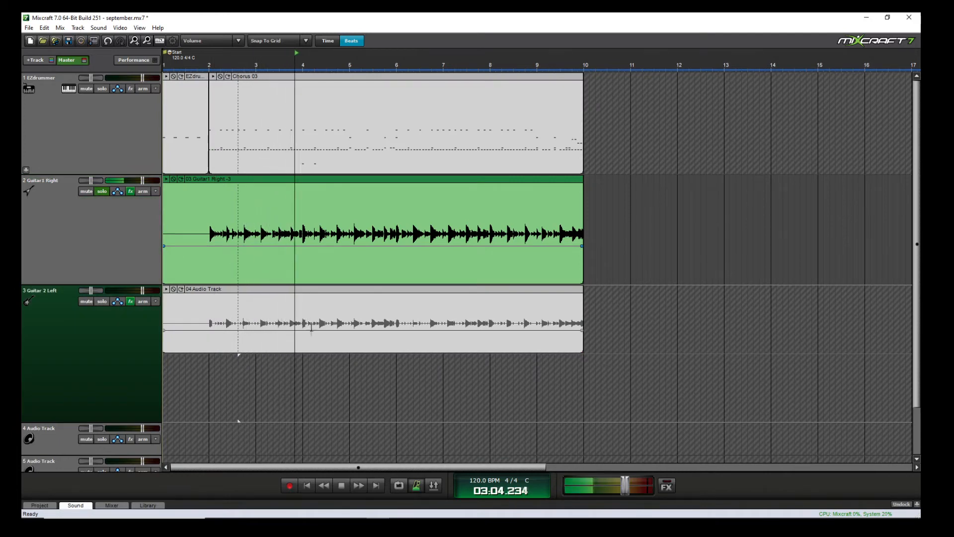
pyautogui.press('space')
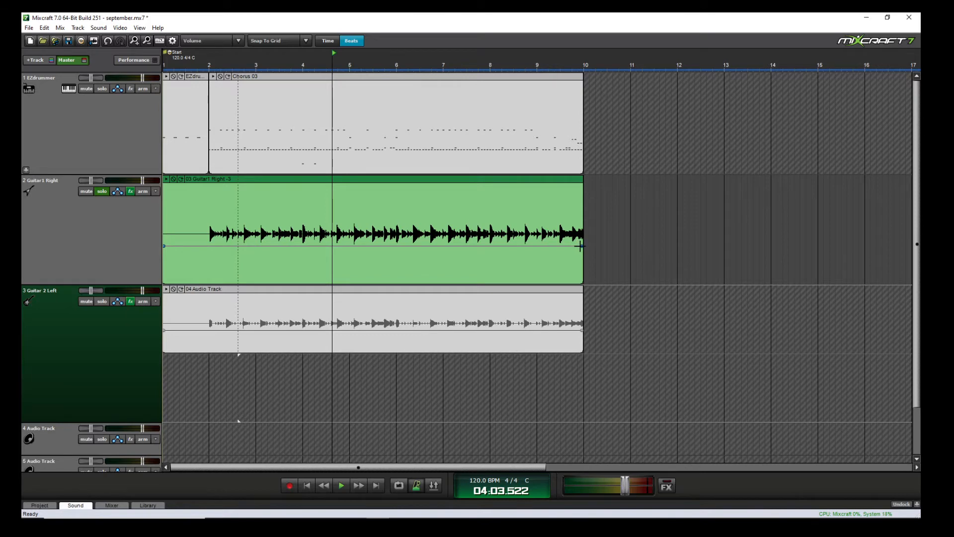
# Boost the volume envelope of the Guitar1 Right clip by 25%.
pyautogui.moveTo(190, 246)
pyautogui.rightClick(272, 244)
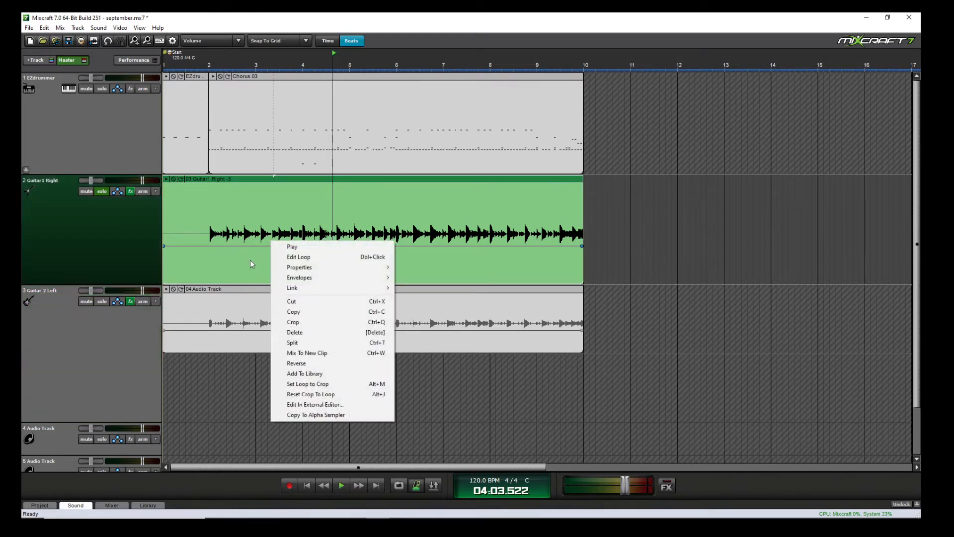
pyautogui.click(234, 249)
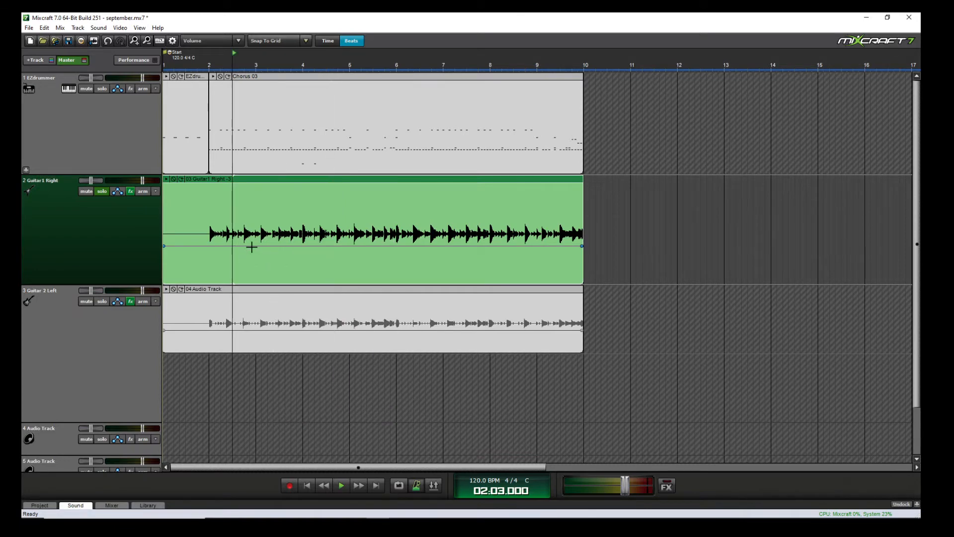
pyautogui.rightClick(359, 252)
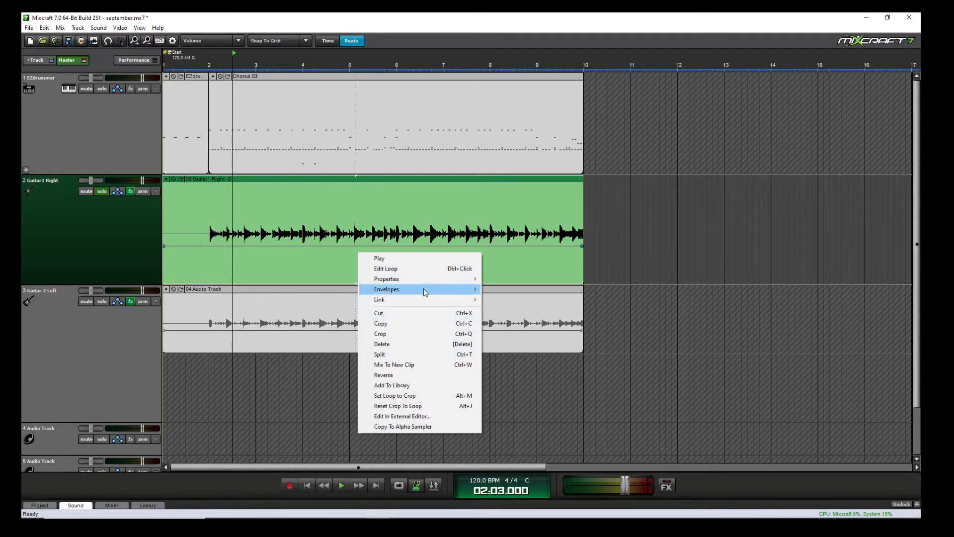
pyautogui.moveTo(424, 293)
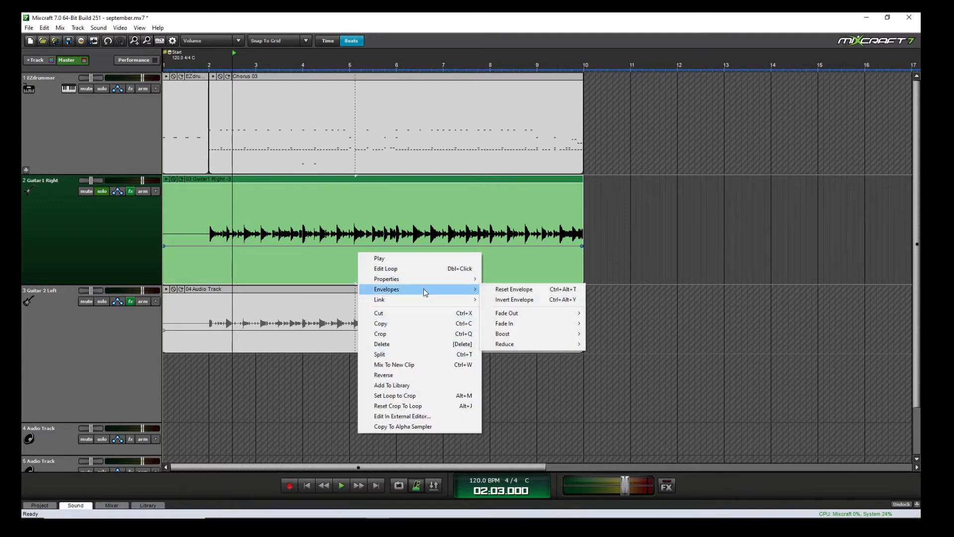
pyautogui.moveTo(553, 347)
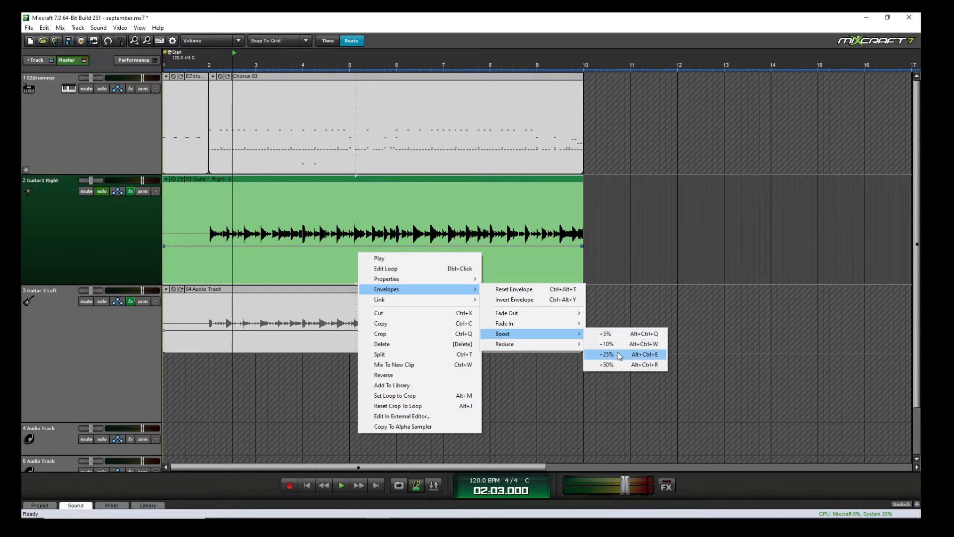
pyautogui.click(620, 356)
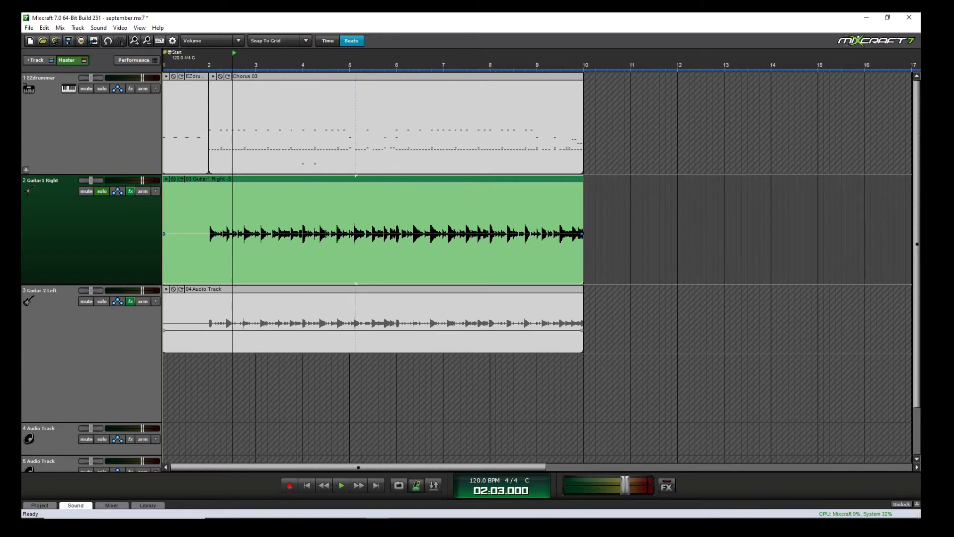
# Reduce the volume envelope of the Guitar1 Right clip by 25%.
pyautogui.moveTo(582, 233)
pyautogui.rightClick(499, 254)
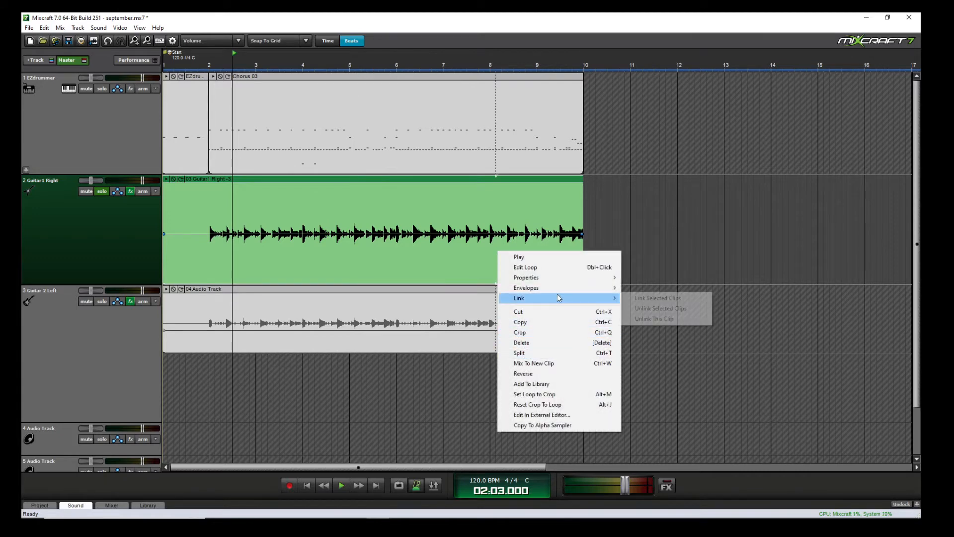
pyautogui.moveTo(568, 289)
pyautogui.moveTo(661, 342)
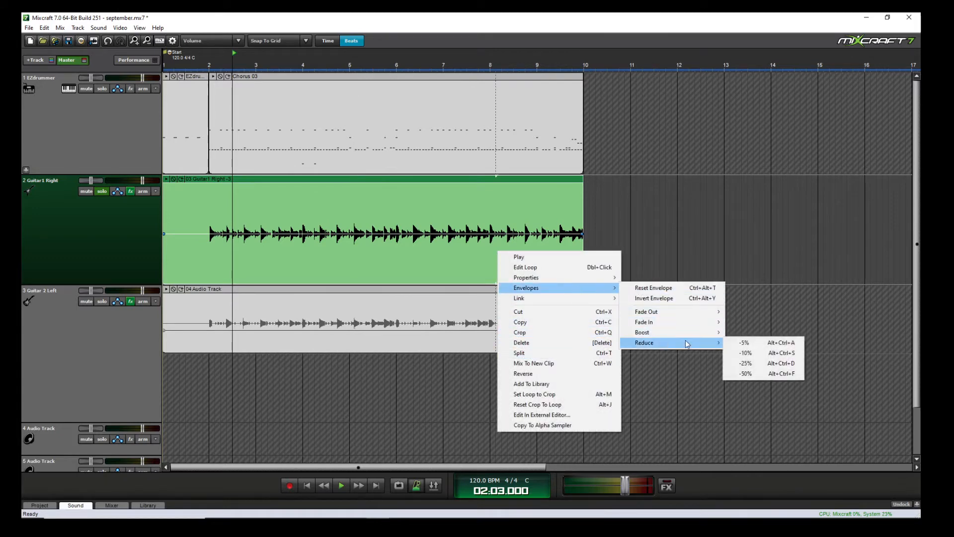
pyautogui.click(763, 363)
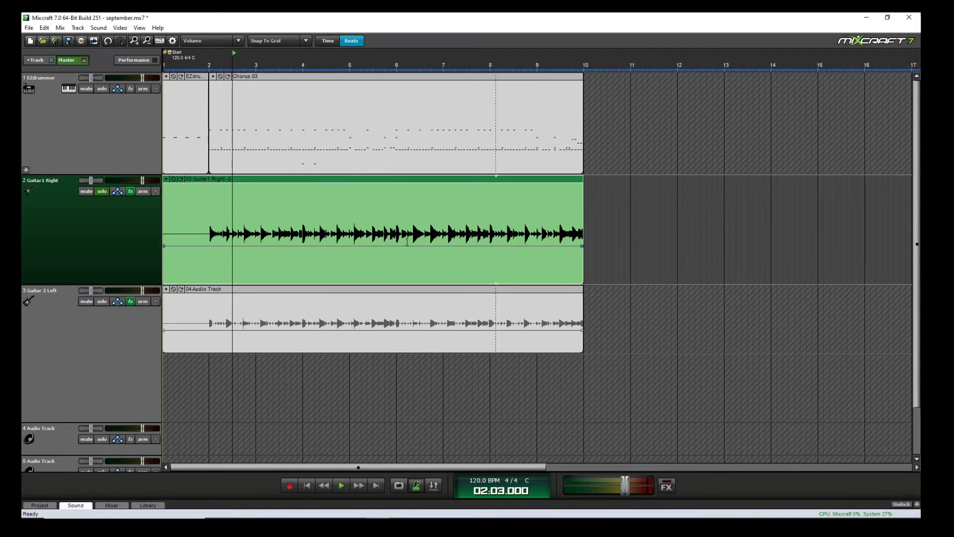
# Place the playhead at 01:04.500, keeping the Guitar1 Right track soloed.
pyautogui.click(221, 337)
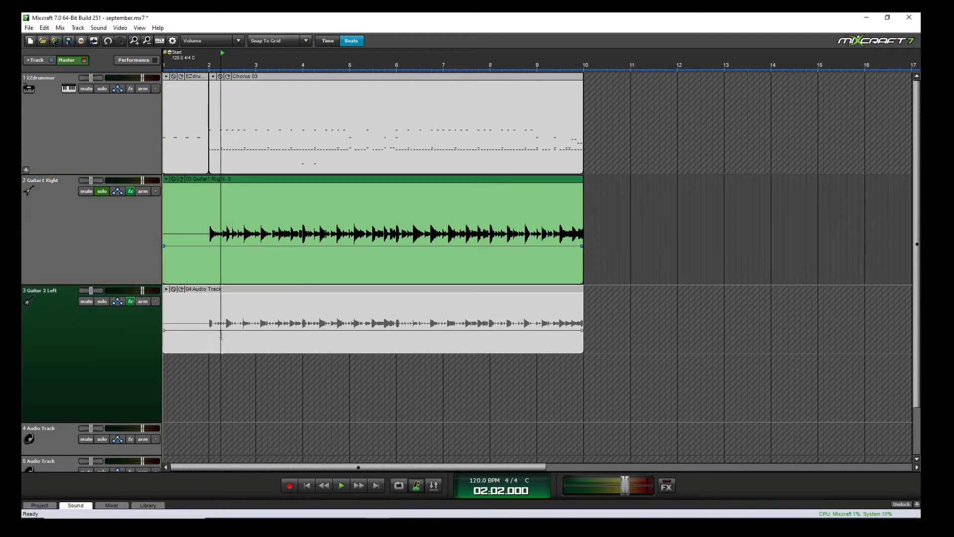
pyautogui.click(102, 191)
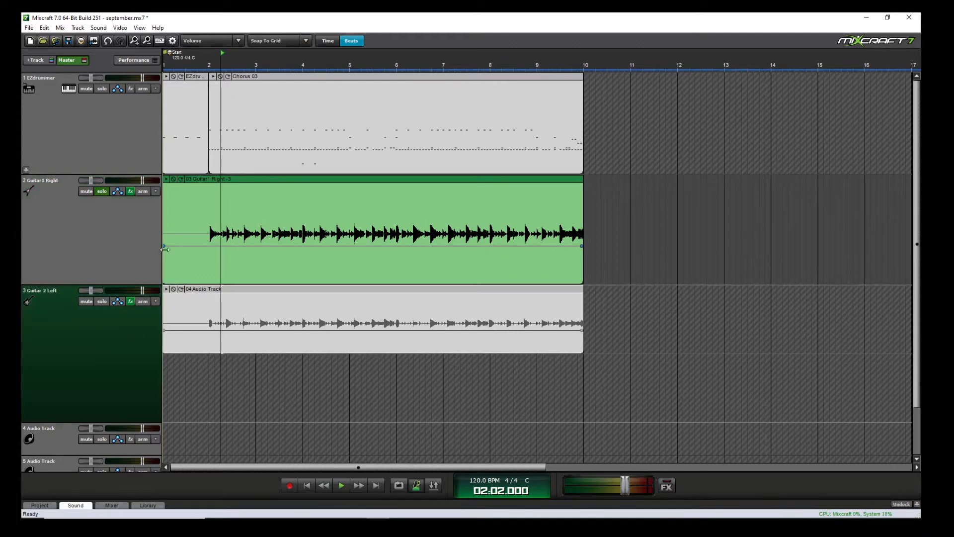
pyautogui.click(204, 383)
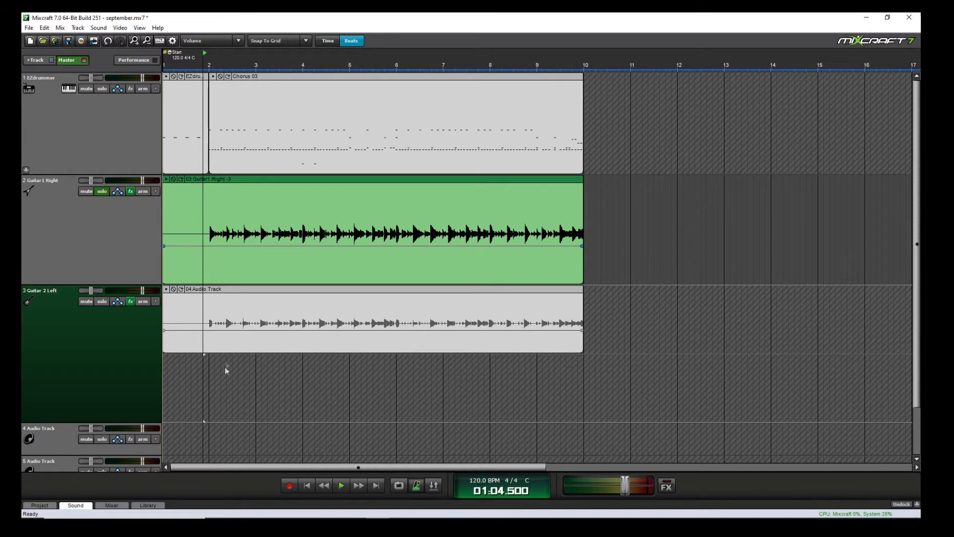
# Switch off and remove the Dominator and Acoustica EQ effects from the Guitar1 Right track.
pyautogui.click(132, 191)
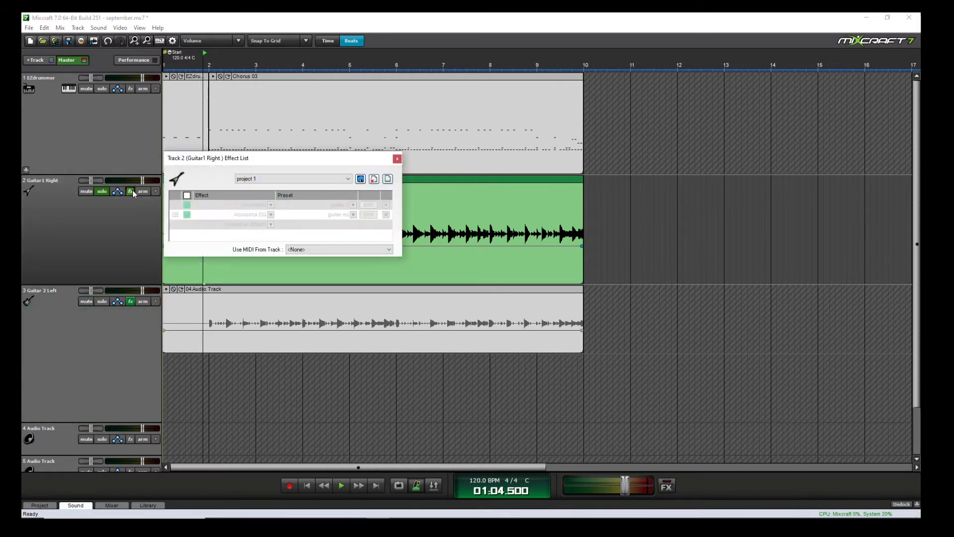
pyautogui.click(187, 196)
pyautogui.click(187, 205)
pyautogui.click(187, 215)
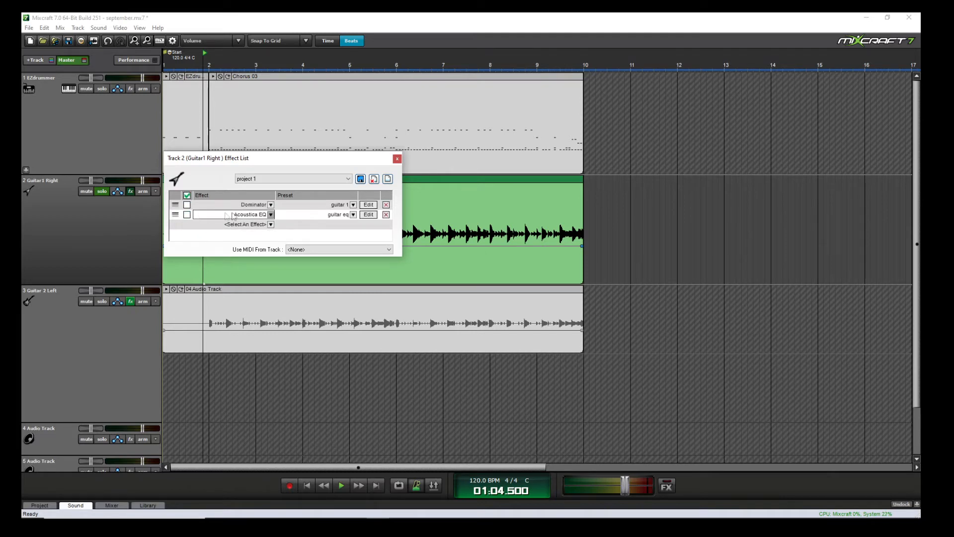
pyautogui.click(386, 205)
pyautogui.click(387, 205)
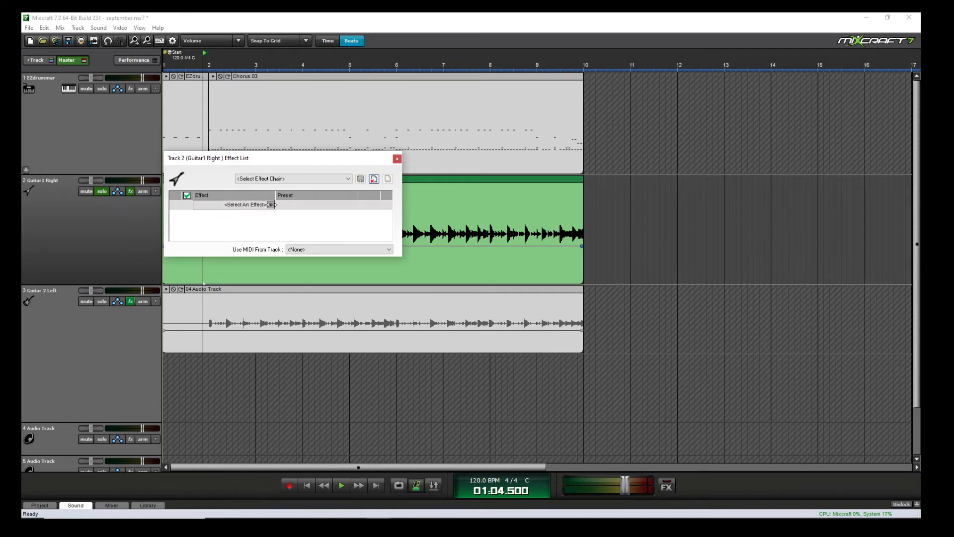
# Add the Dominator VST effect to the Guitar1 Right track and load its guitar 1 preset.
pyautogui.click(271, 205)
pyautogui.moveTo(308, 240); pyautogui.dragTo(305, 288)
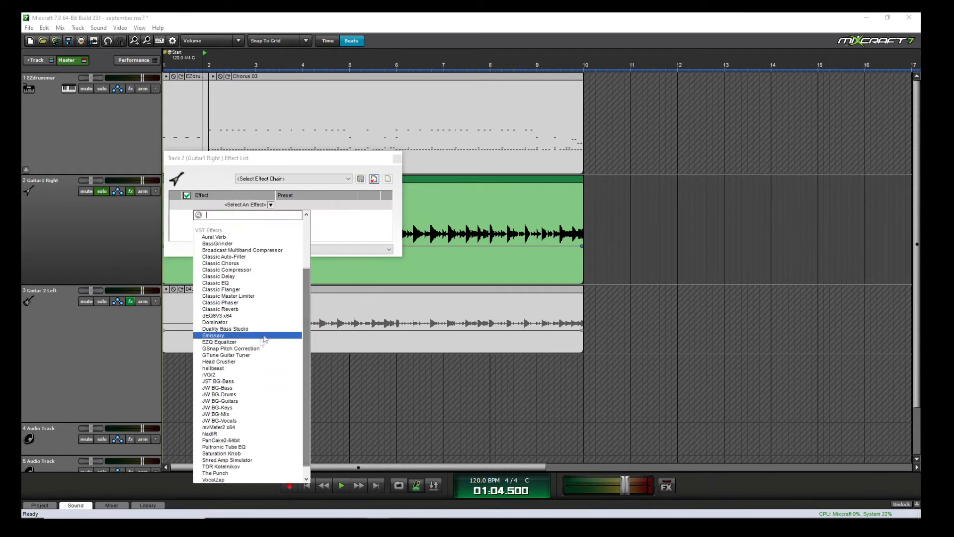
pyautogui.click(242, 324)
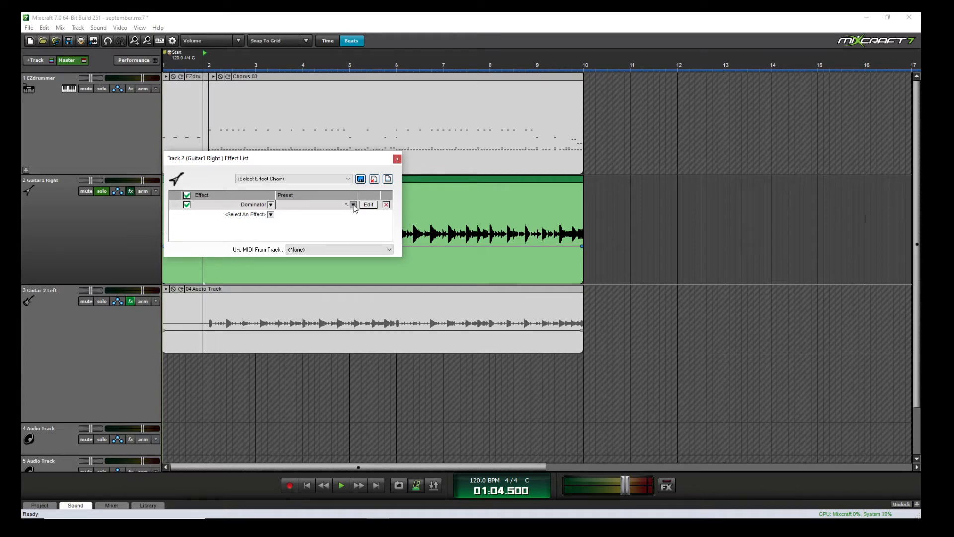
pyautogui.click(353, 205)
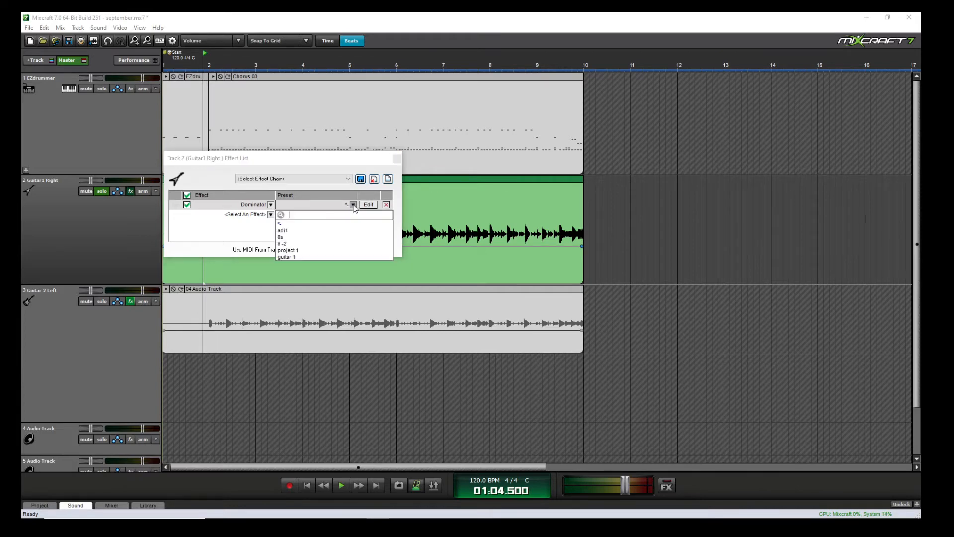
pyautogui.click(323, 256)
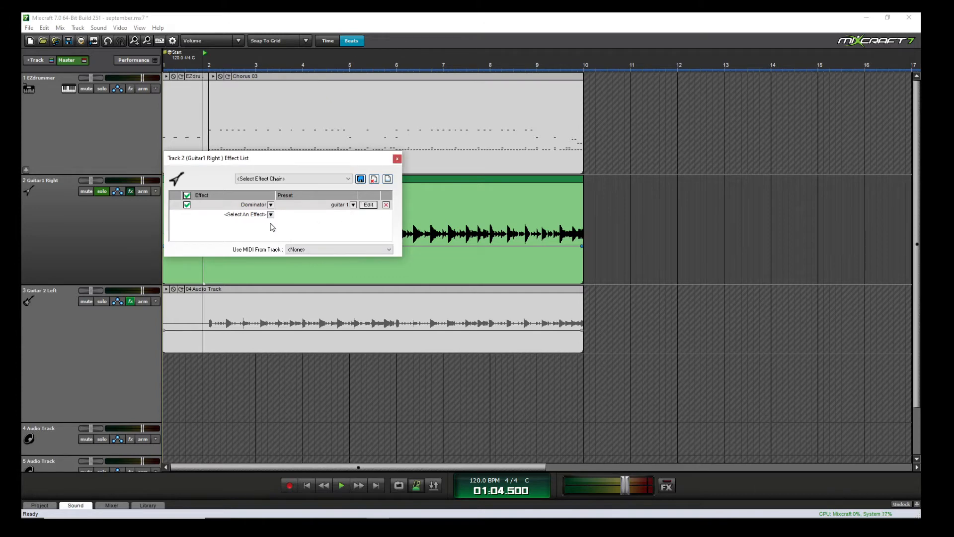
# Examine the Dominator's stomp, amp and cabinet settings in the effect editor, and close it.
pyautogui.click(369, 205)
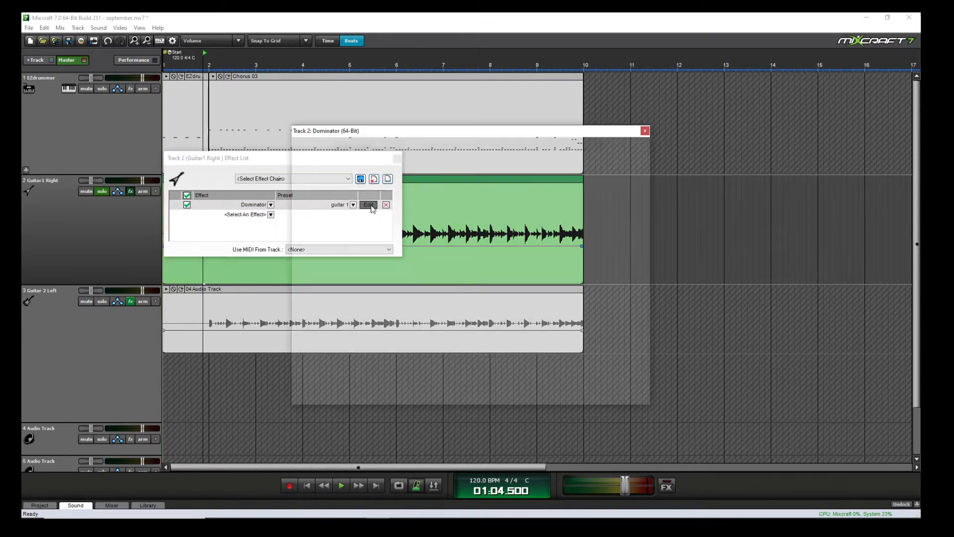
pyautogui.click(402, 169)
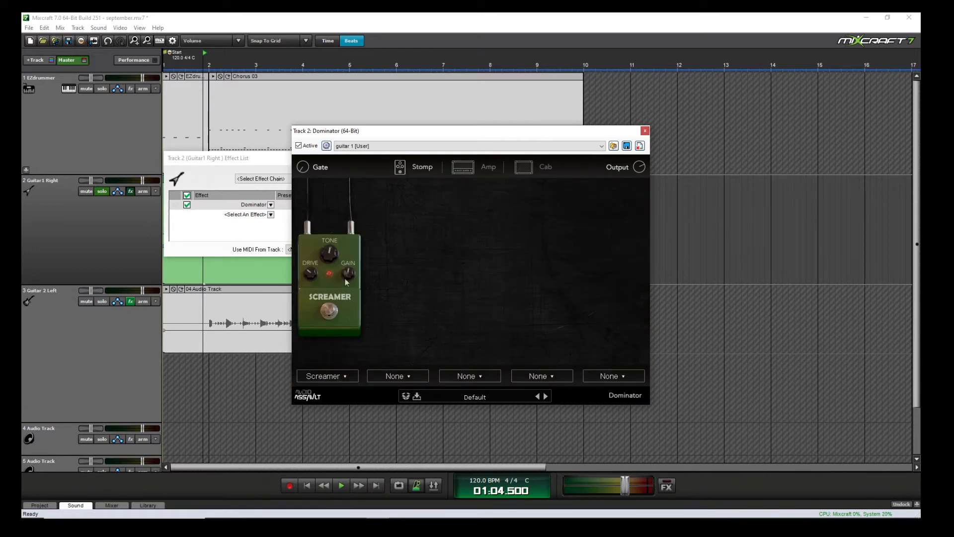
pyautogui.moveTo(328, 246); pyautogui.dragTo(328, 256)
pyautogui.click(466, 169)
pyautogui.moveTo(382, 313)
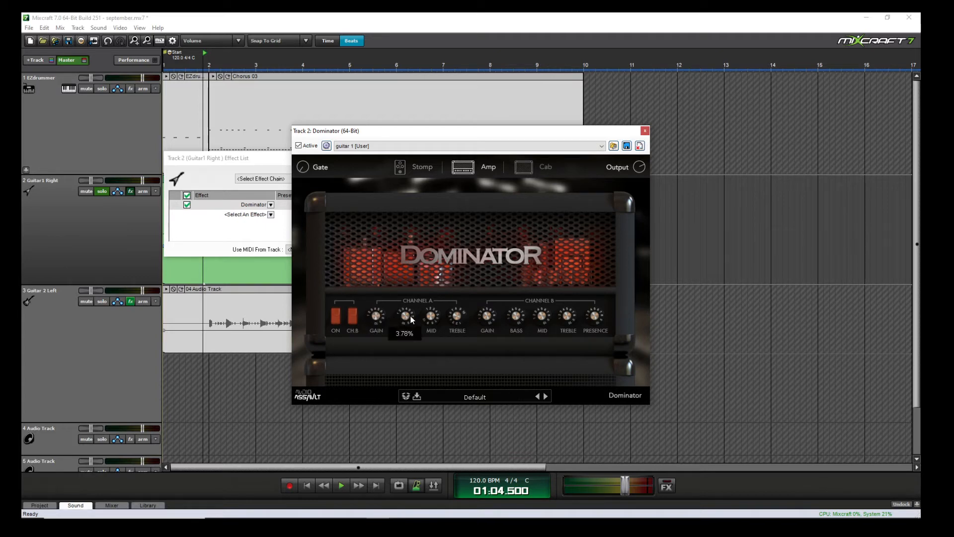
pyautogui.moveTo(461, 317)
pyautogui.click(527, 166)
pyautogui.moveTo(532, 296); pyautogui.dragTo(533, 303)
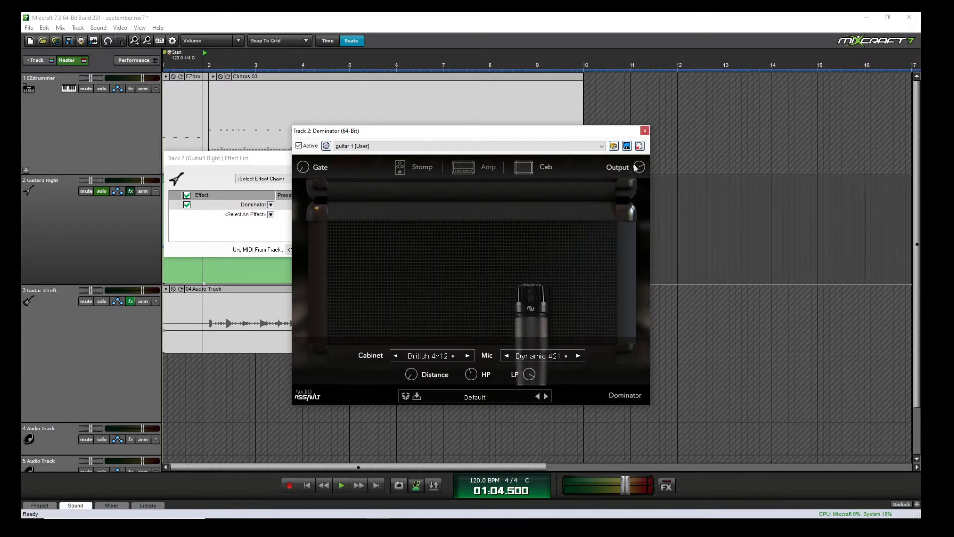
pyautogui.click(645, 131)
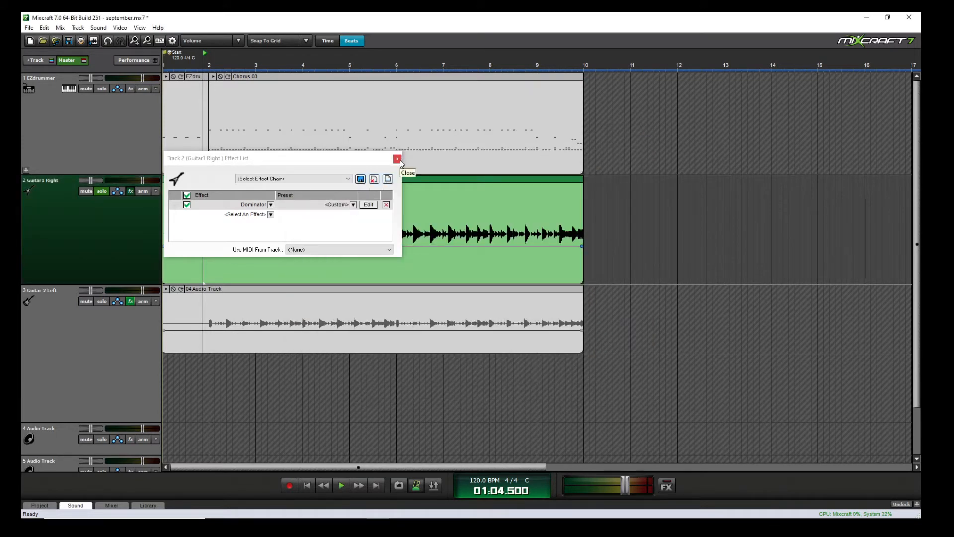
# Reload the guitar 1 preset for the Dominator on Guitar1 Right and close the effect list.
pyautogui.click(368, 205)
pyautogui.click(352, 215)
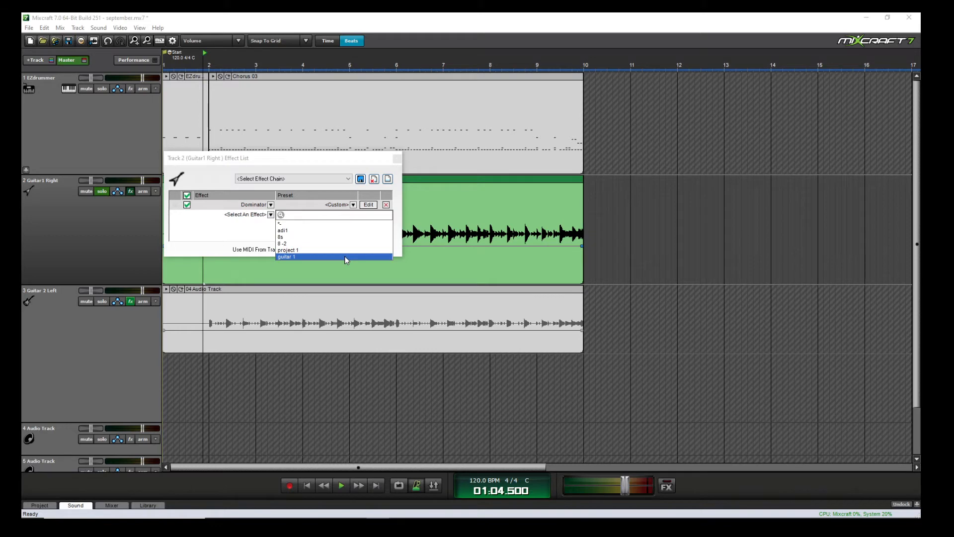
pyautogui.click(346, 256)
pyautogui.click(354, 215)
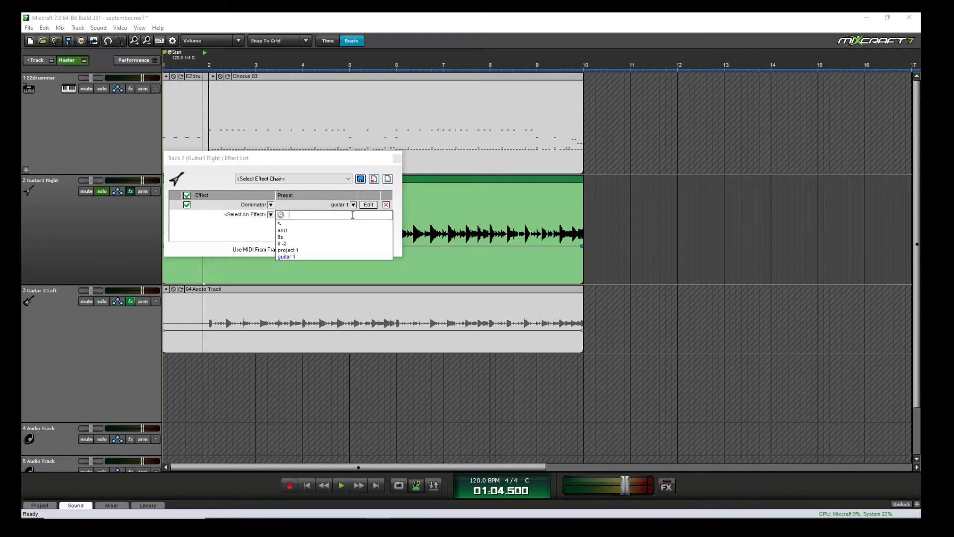
pyautogui.click(328, 257)
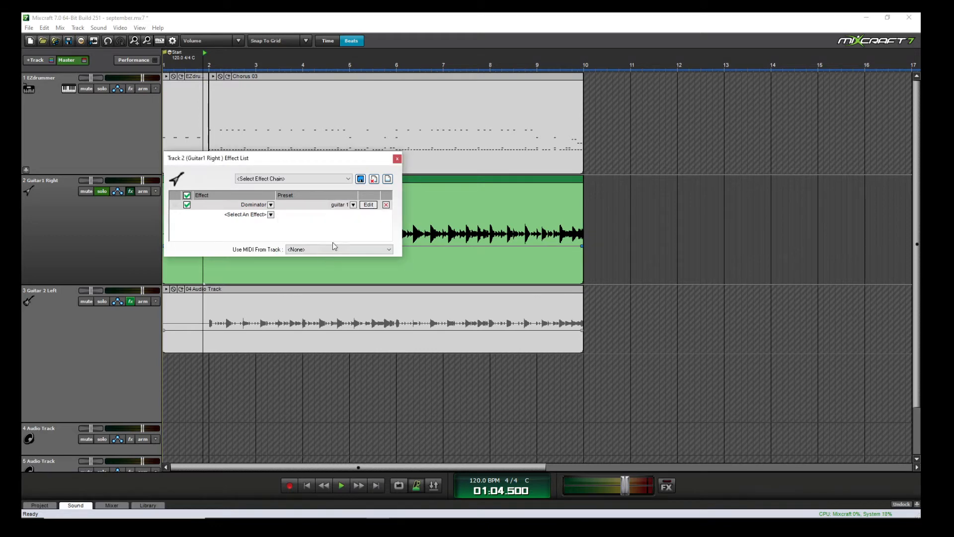
pyautogui.click(398, 158)
# Switch off the Acoustica EQ in the Guitar 2 Left track's effect list and close the list.
pyautogui.click(131, 301)
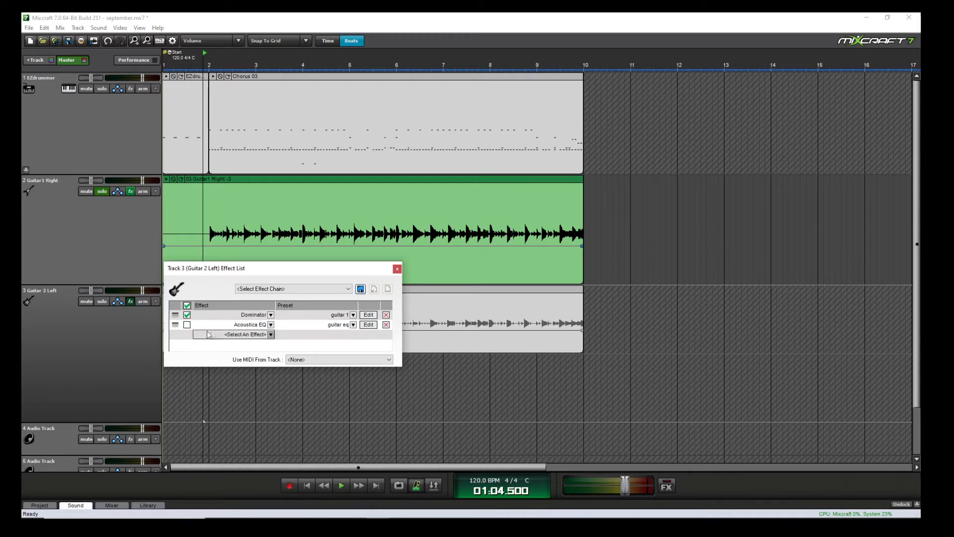
pyautogui.click(187, 324)
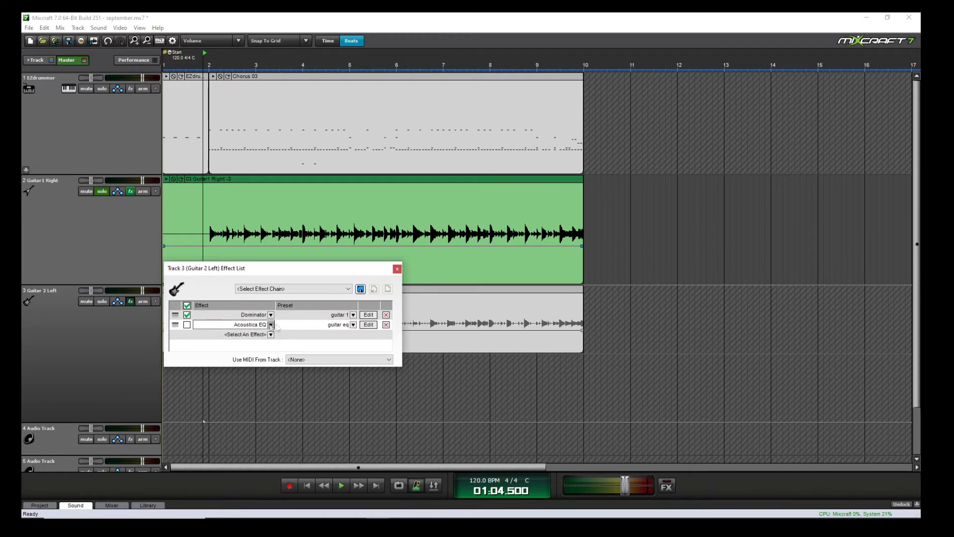
pyautogui.click(397, 269)
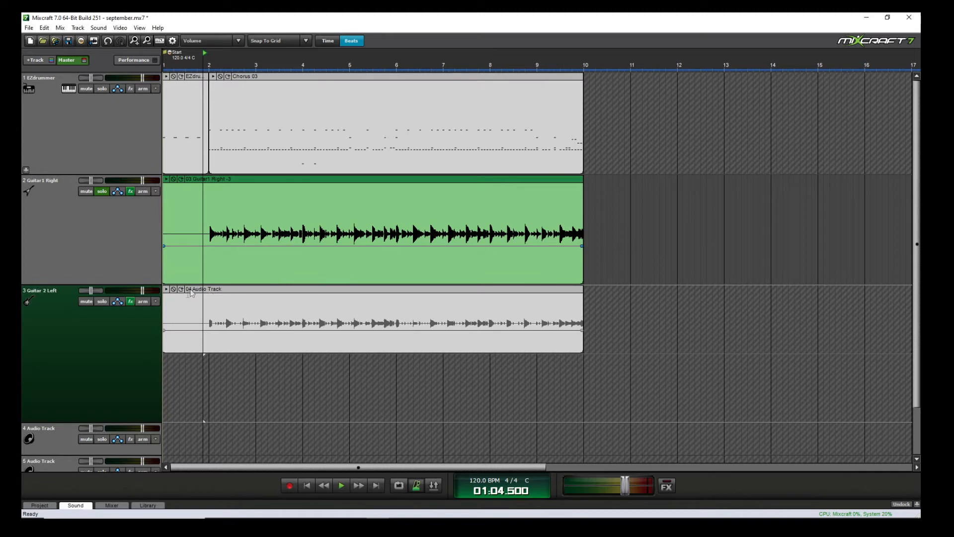
# Solo Guitar 2 Left together with Guitar1 Right and play both tracks from 02:02.500.
pyautogui.click(99, 301)
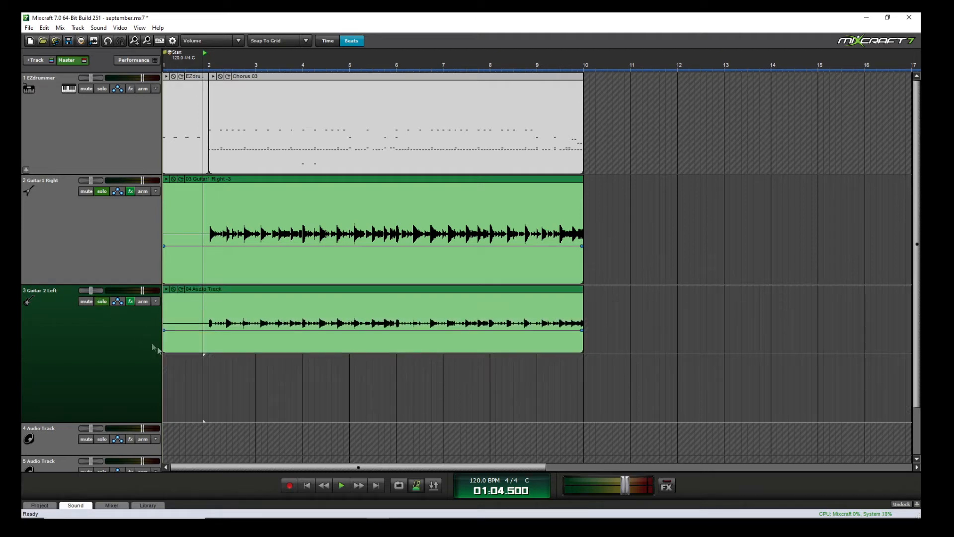
pyautogui.click(102, 192)
pyautogui.click(225, 387)
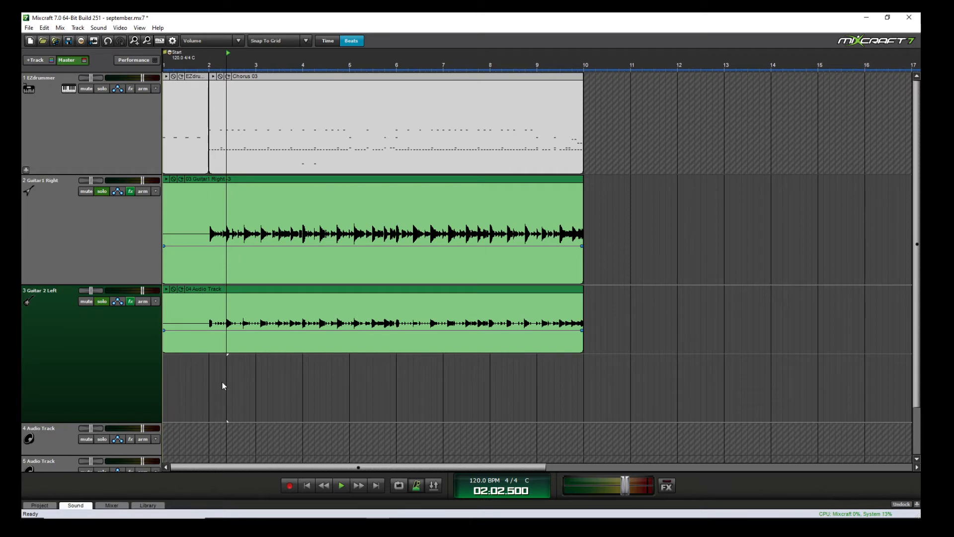
pyautogui.press('space')
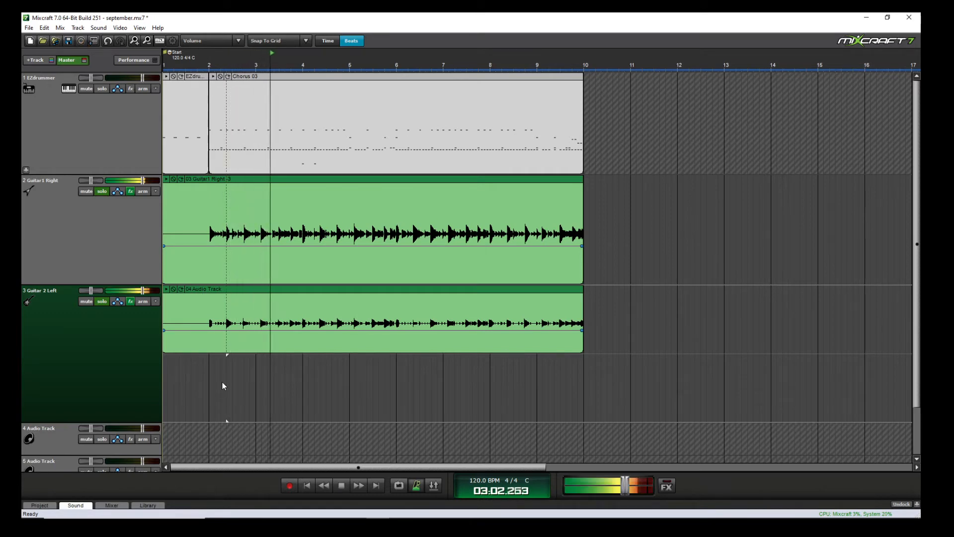
# Stop playback and pan Guitar1 Right fully right and Guitar 2 Left to Left 100%.
pyautogui.press('space')
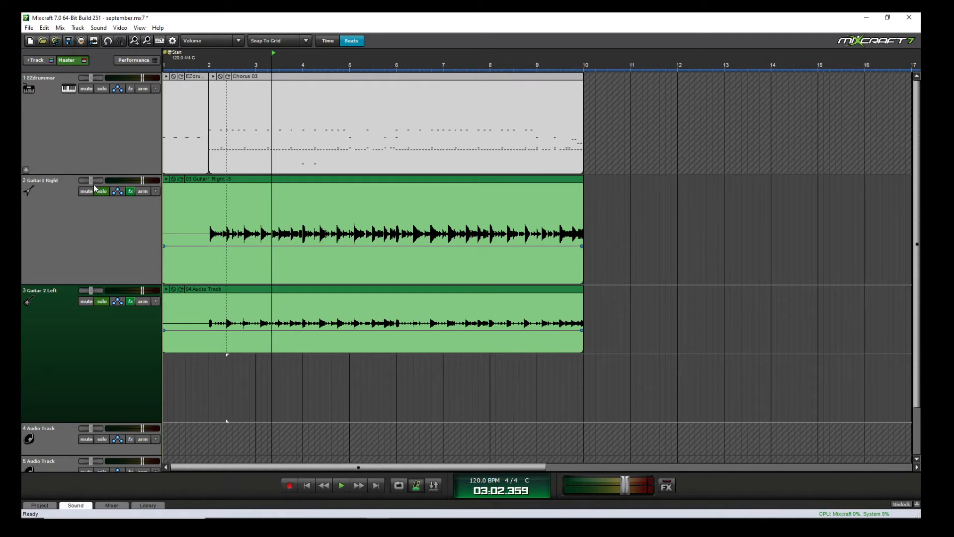
pyautogui.moveTo(91, 180); pyautogui.dragTo(52, 185)
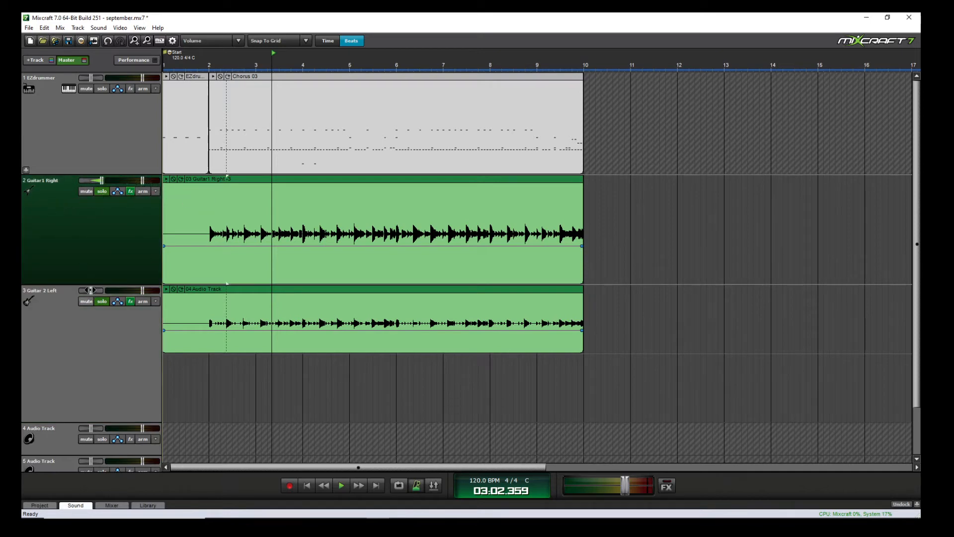
pyautogui.click(90, 290)
pyautogui.moveTo(100, 291); pyautogui.dragTo(81, 290)
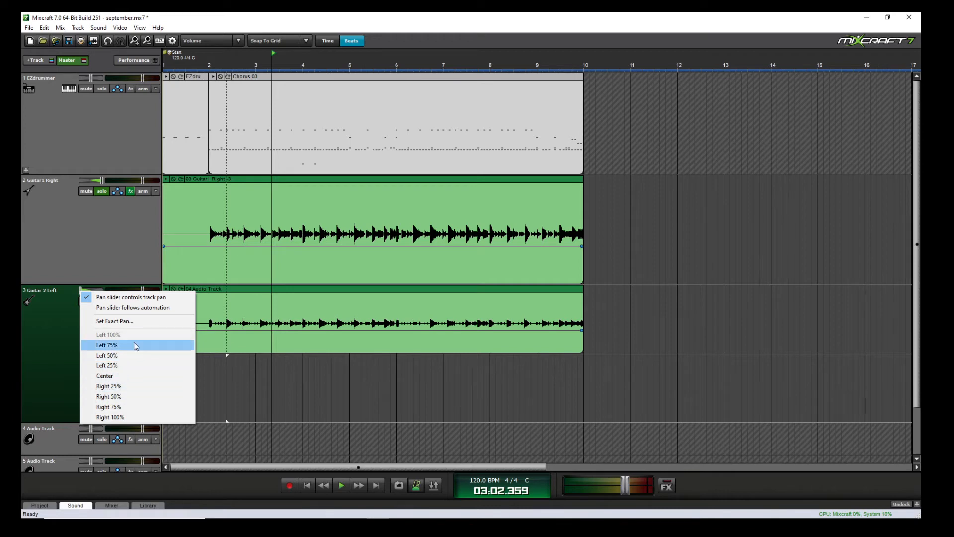
pyautogui.click(66, 337)
# Play the two soloed, panned guitar tracks from just after the start of bar 2, and stop playback.
pyautogui.click(212, 365)
pyautogui.press('space')
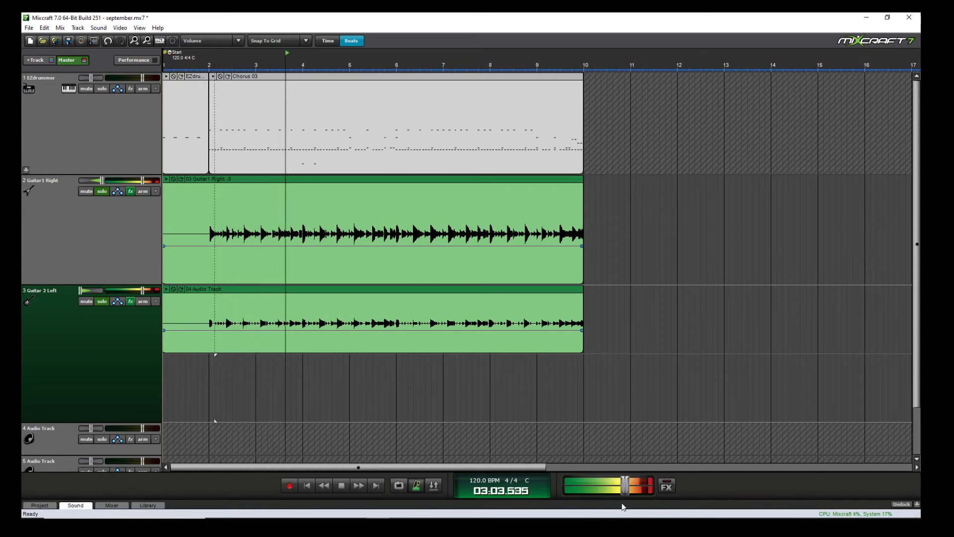
pyautogui.press('space')
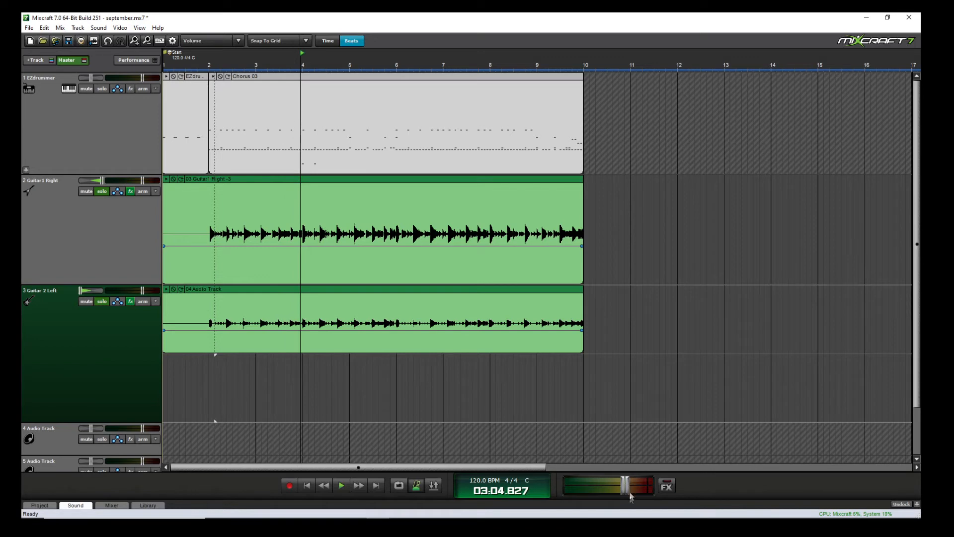
# Set the track volume of both Guitar1 Right and Guitar 2 Left to 60%.
pyautogui.rightClick(142, 180)
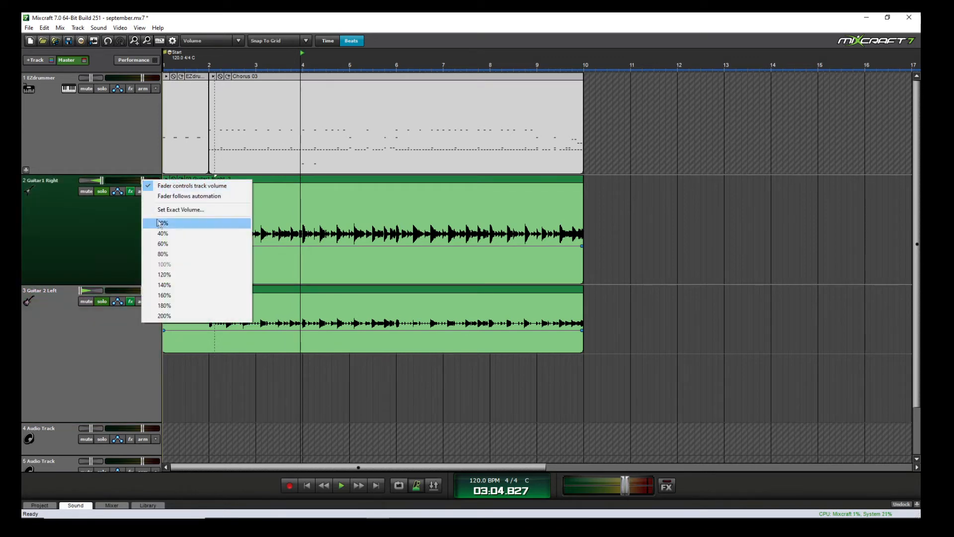
pyautogui.click(177, 244)
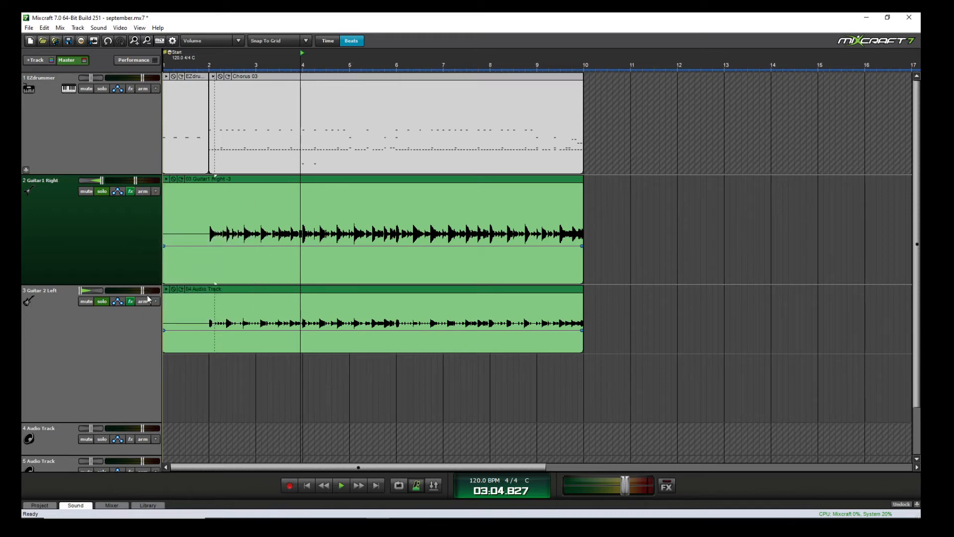
pyautogui.rightClick(141, 293)
pyautogui.click(177, 354)
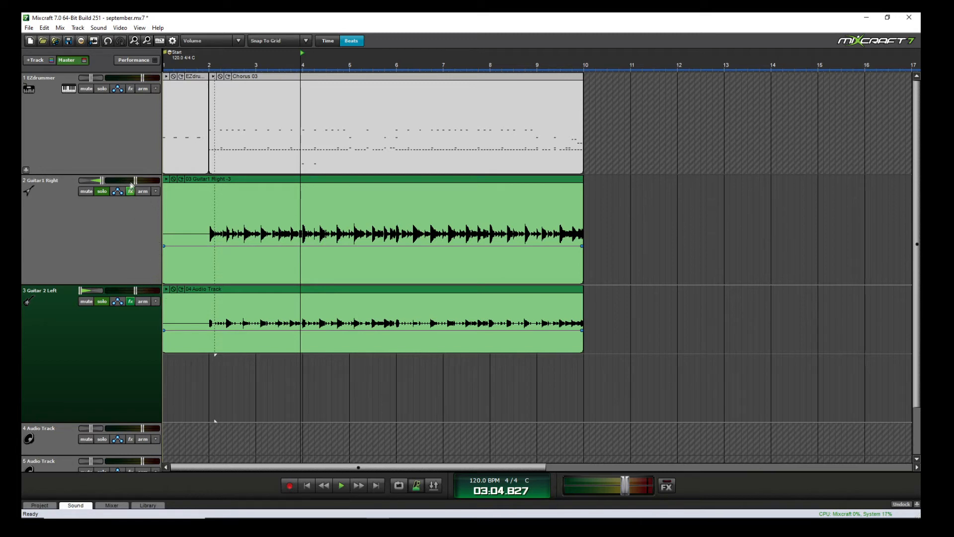
pyautogui.moveTo(135, 178)
# Play both guitars from late in bar 3, stop, and return the playhead to 03:01.000.
pyautogui.click(288, 376)
pyautogui.press('space')
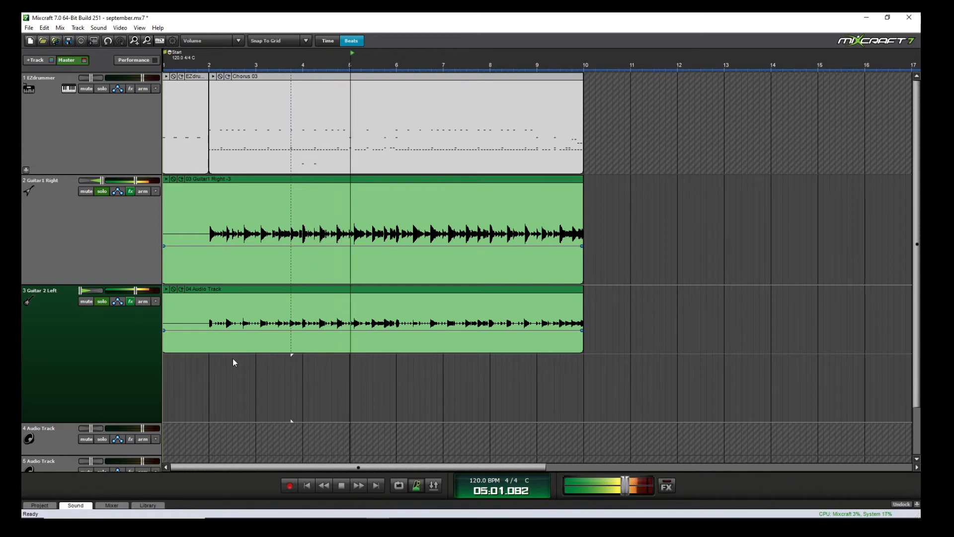
pyautogui.press('space')
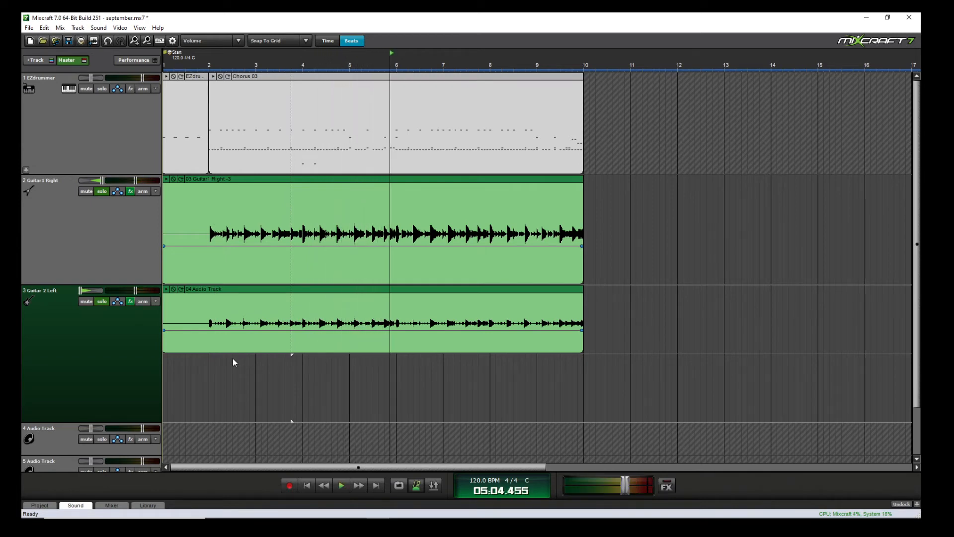
pyautogui.click(255, 366)
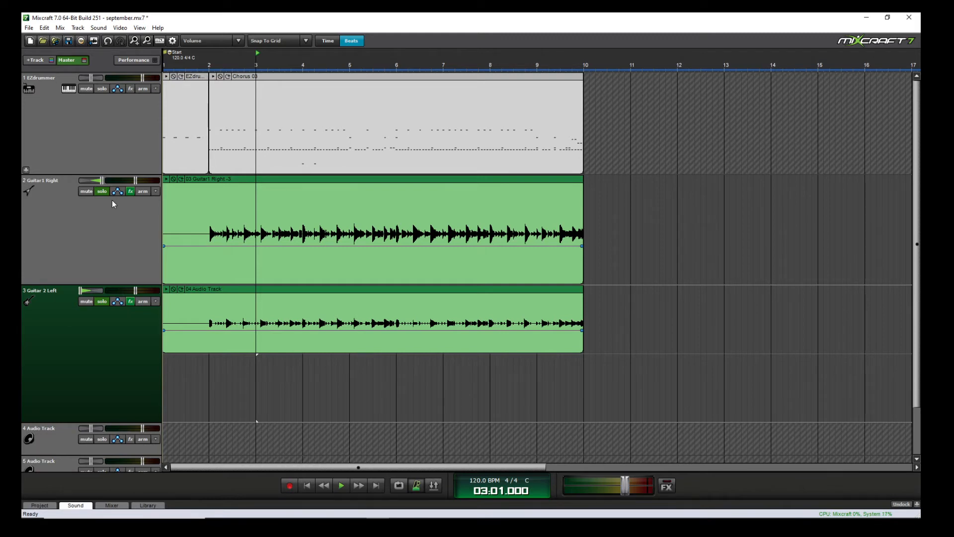
# Add an Acoustica EQ with the guitar eq preset after the Dominator on Guitar1 Right, and view its band settings.
pyautogui.click(131, 195)
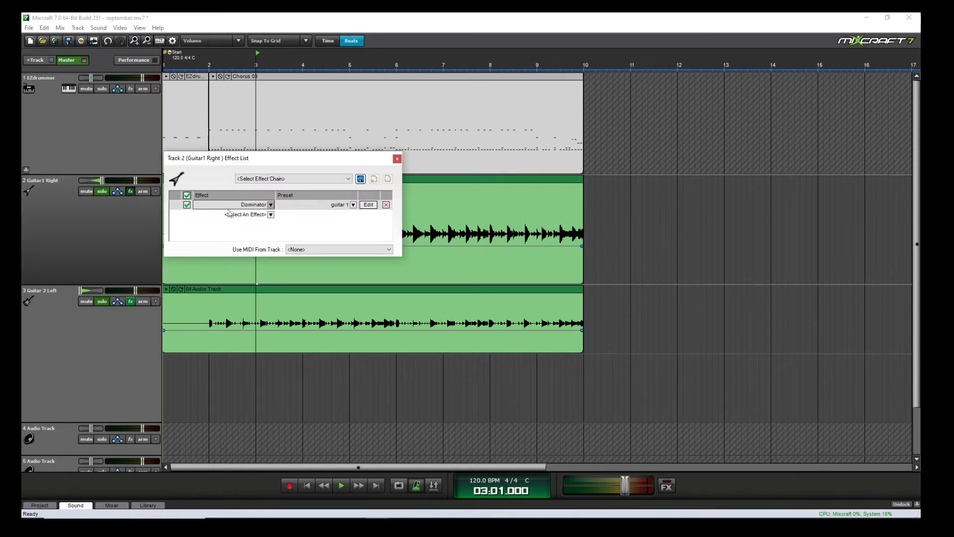
pyautogui.click(271, 214)
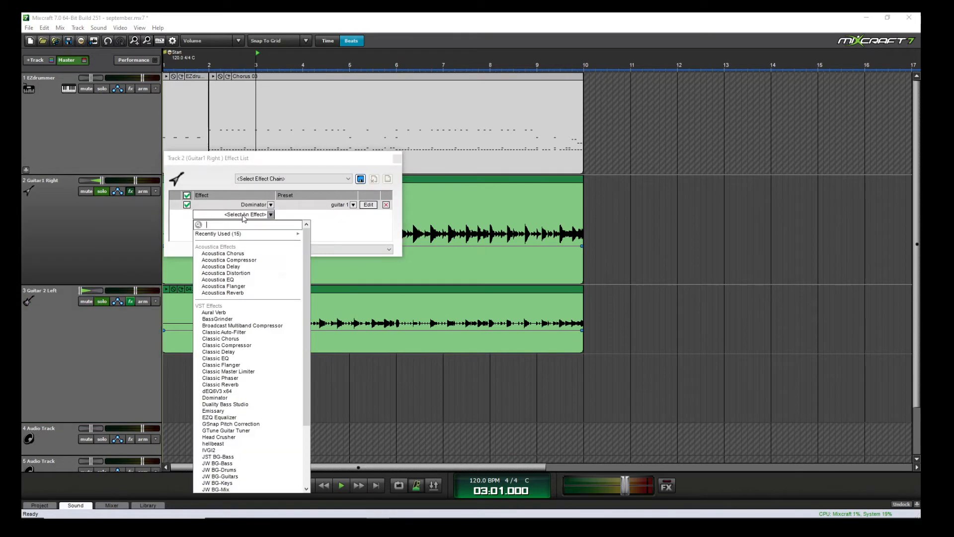
pyautogui.click(268, 279)
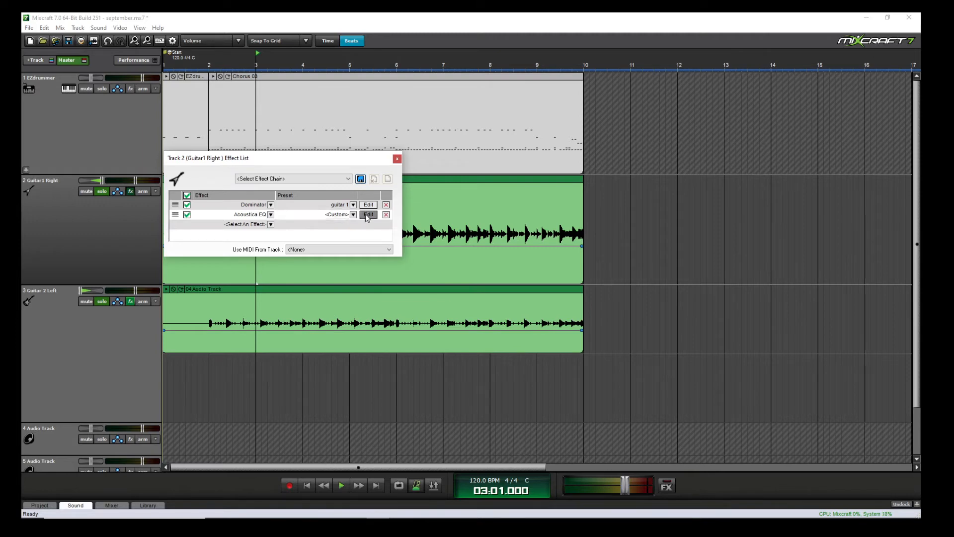
pyautogui.click(353, 214)
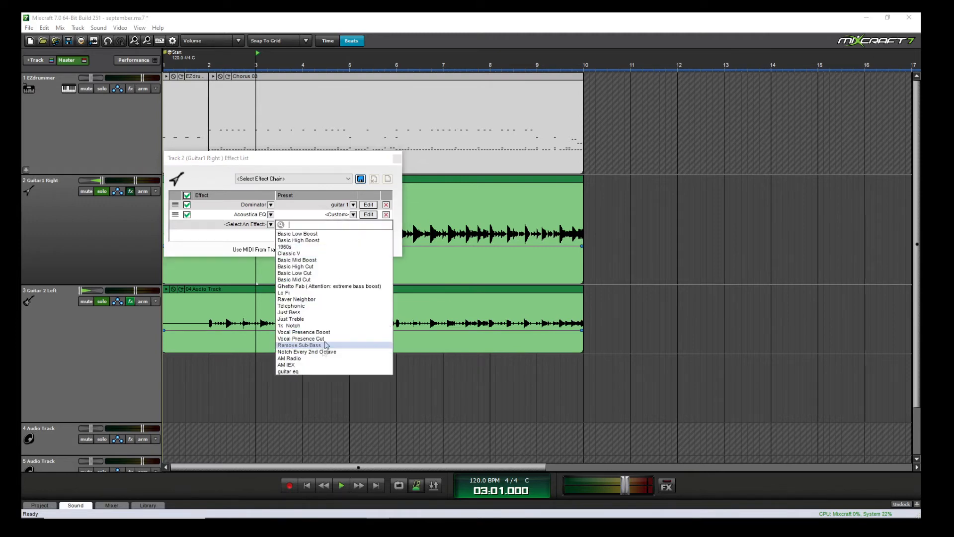
pyautogui.click(315, 370)
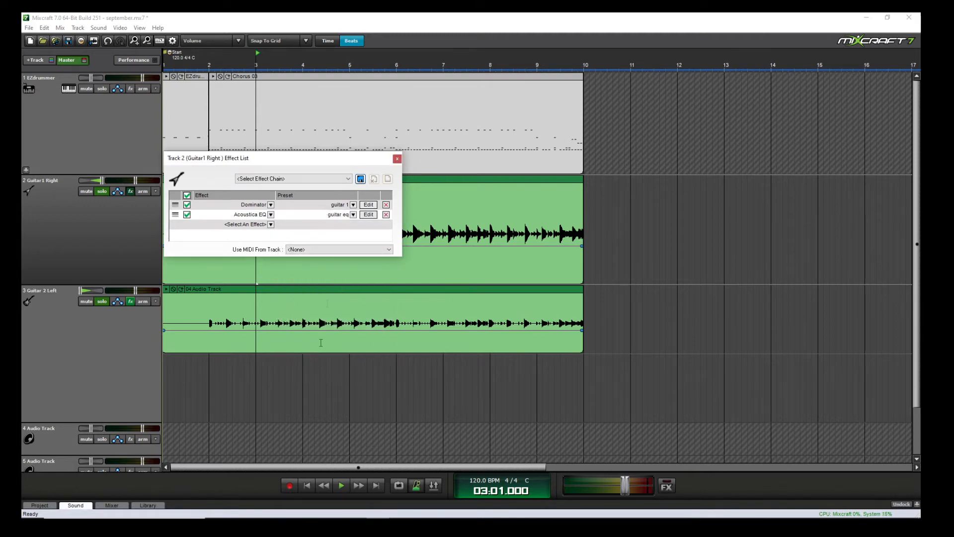
pyautogui.click(369, 214)
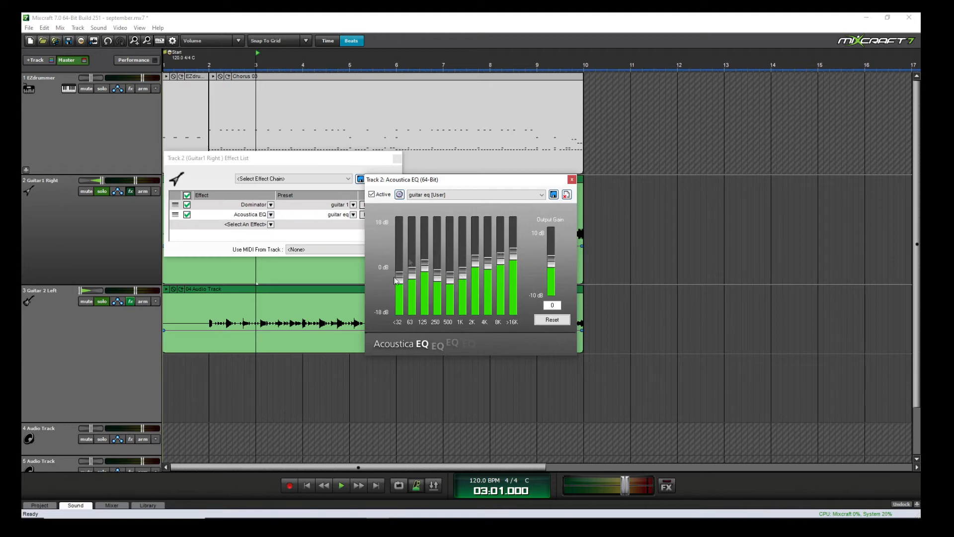
pyautogui.click(572, 180)
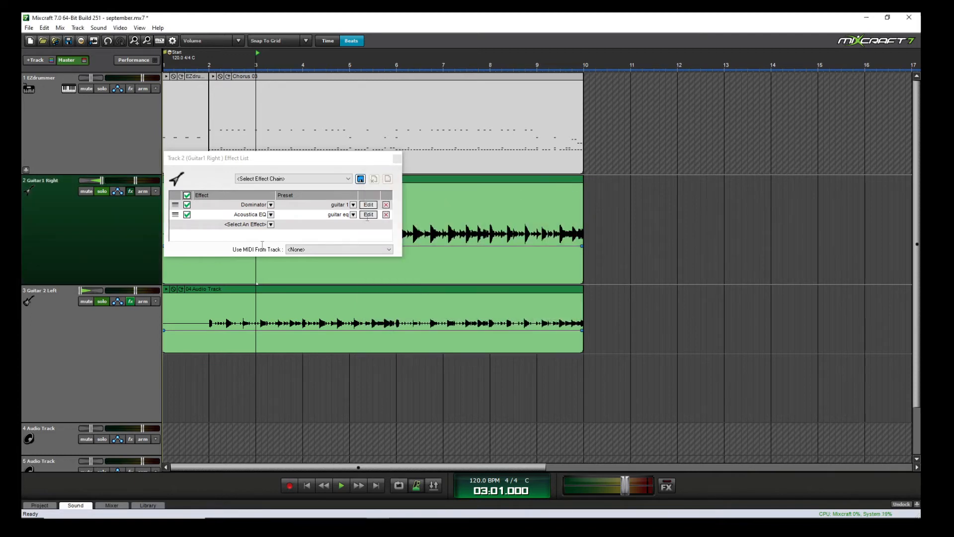
# Switch on the Acoustica EQ in Guitar 2 Left's effect list and arrange both guitar effect lists apart on screen.
pyautogui.click(128, 302)
pyautogui.click(187, 325)
pyautogui.click(187, 325)
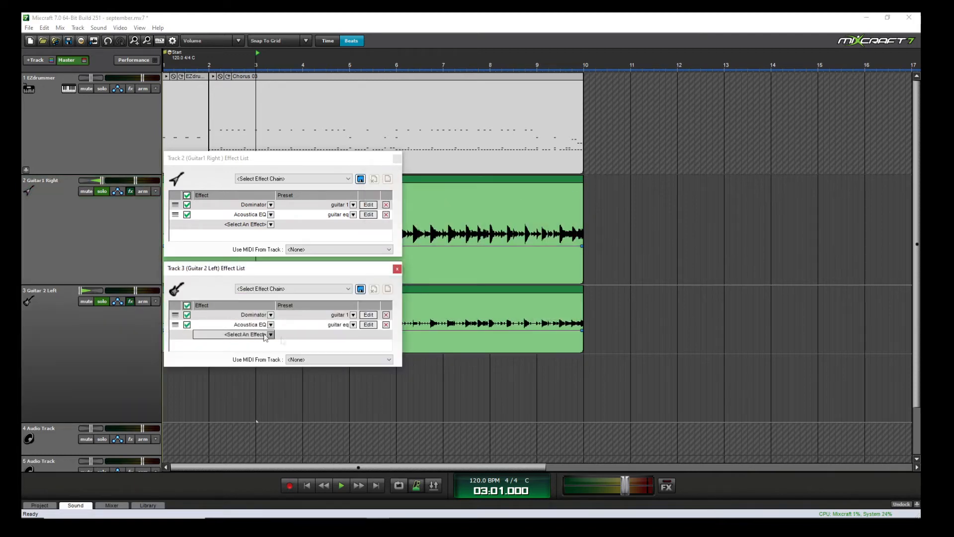
pyautogui.moveTo(330, 272); pyautogui.dragTo(302, 312)
pyautogui.moveTo(302, 158); pyautogui.dragTo(256, 153)
# Select the timeline from the middle of bar 6 to the start of bar 9 and turn on Loop Mode.
pyautogui.moveTo(433, 58); pyautogui.dragTo(542, 58)
pyautogui.moveTo(422, 58); pyautogui.dragTo(534, 58)
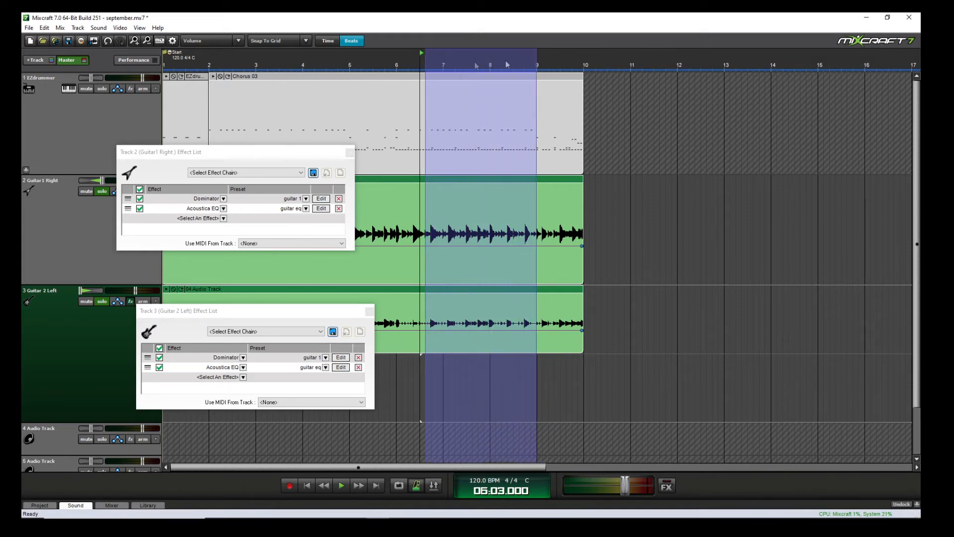
pyautogui.moveTo(427, 59); pyautogui.dragTo(540, 60)
pyautogui.click(403, 485)
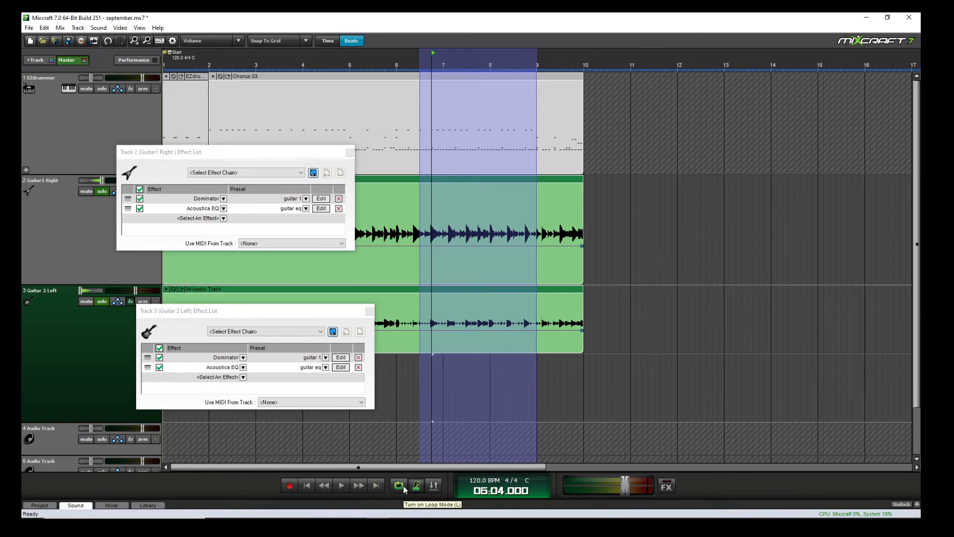
pyautogui.click(404, 486)
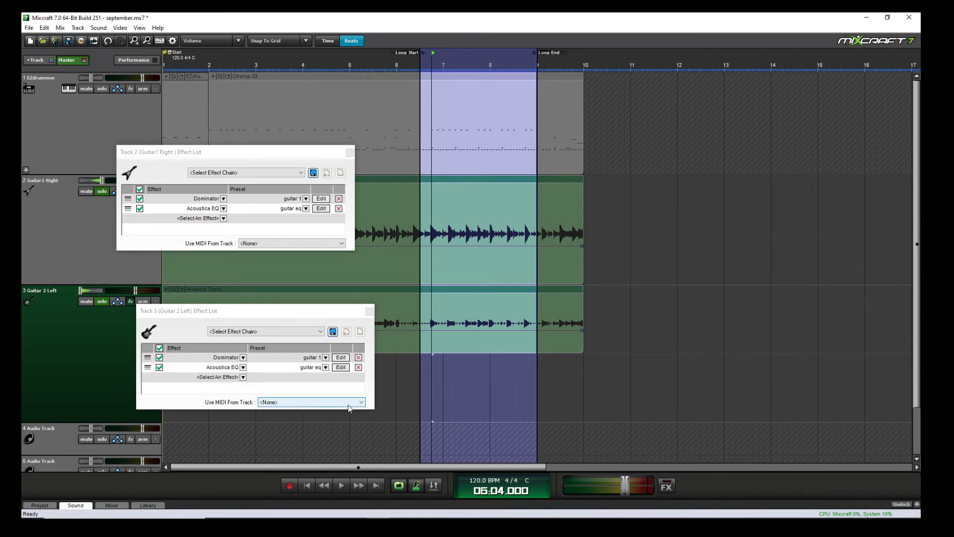
# Play the loop while bypassing and re-enabling the Acoustica EQ on both guitar tracks to compare the sound, and stop.
pyautogui.press('space')
pyautogui.click(160, 370)
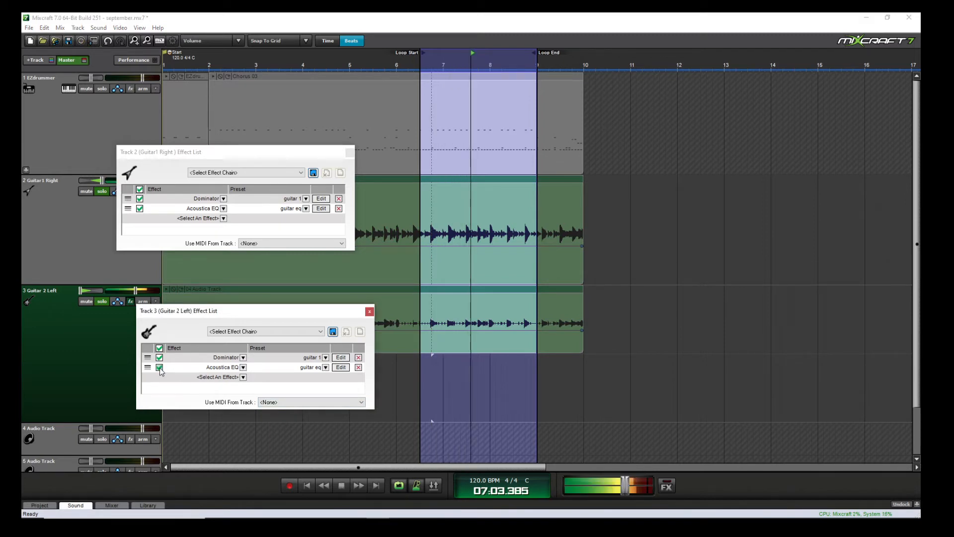
pyautogui.click(160, 368)
pyautogui.click(140, 208)
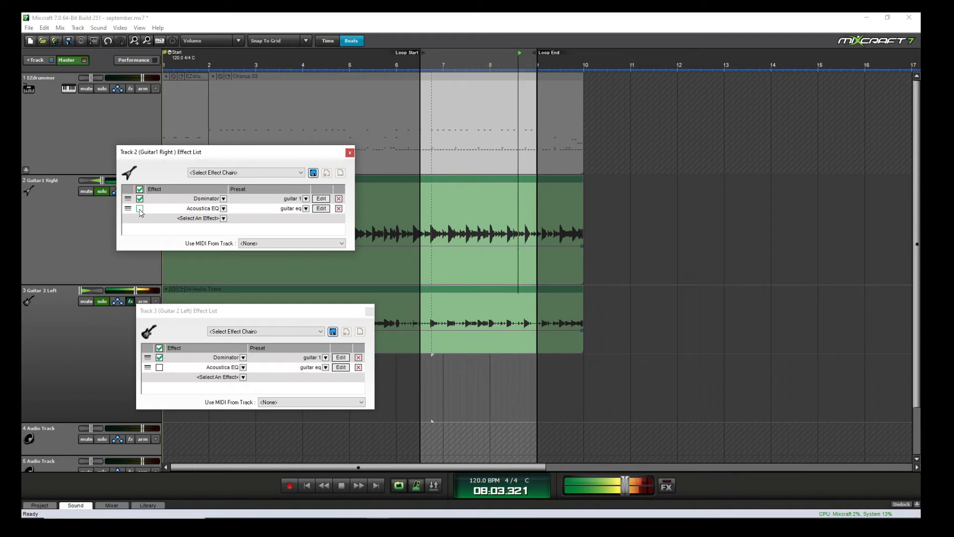
pyautogui.click(140, 209)
pyautogui.click(159, 367)
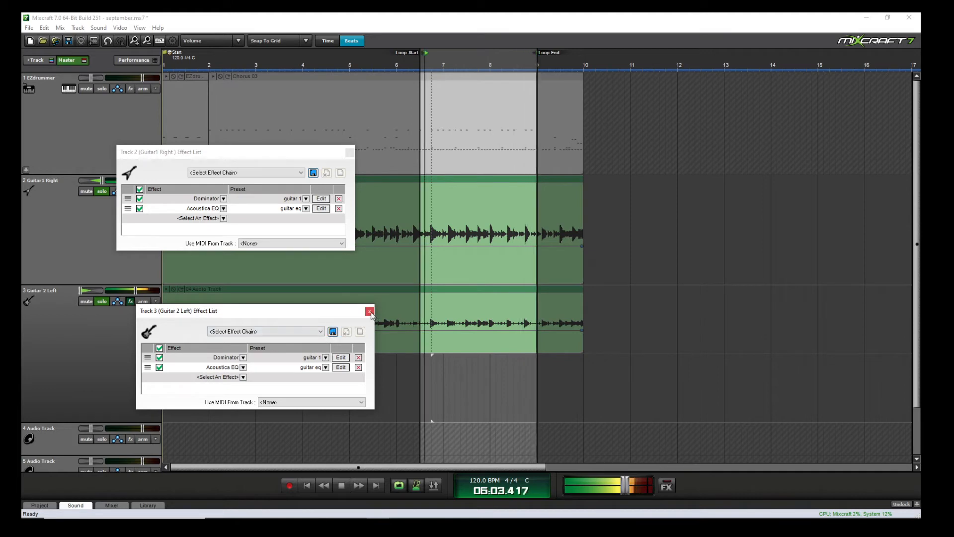
pyautogui.press('space')
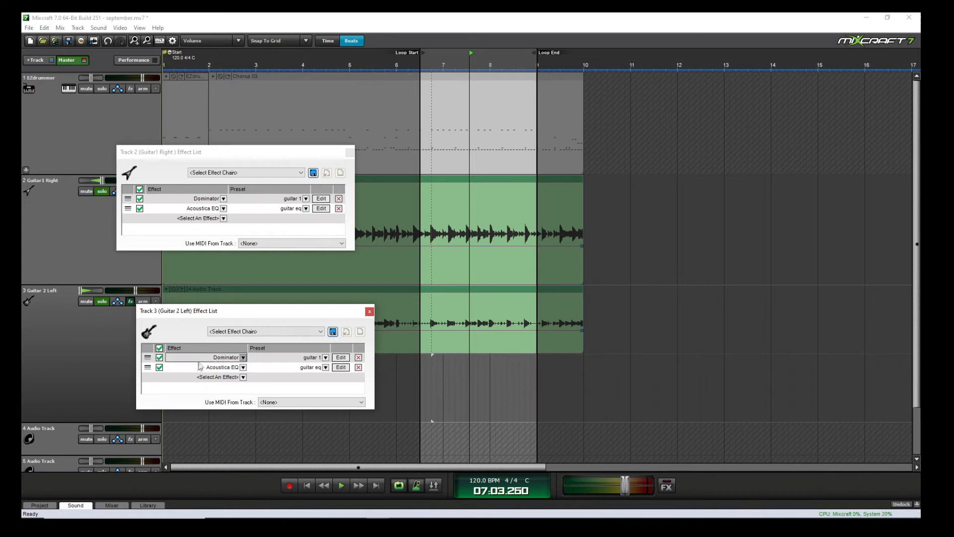
# Close both guitar effect lists and turn off Loop Mode.
pyautogui.click(370, 312)
pyautogui.click(350, 152)
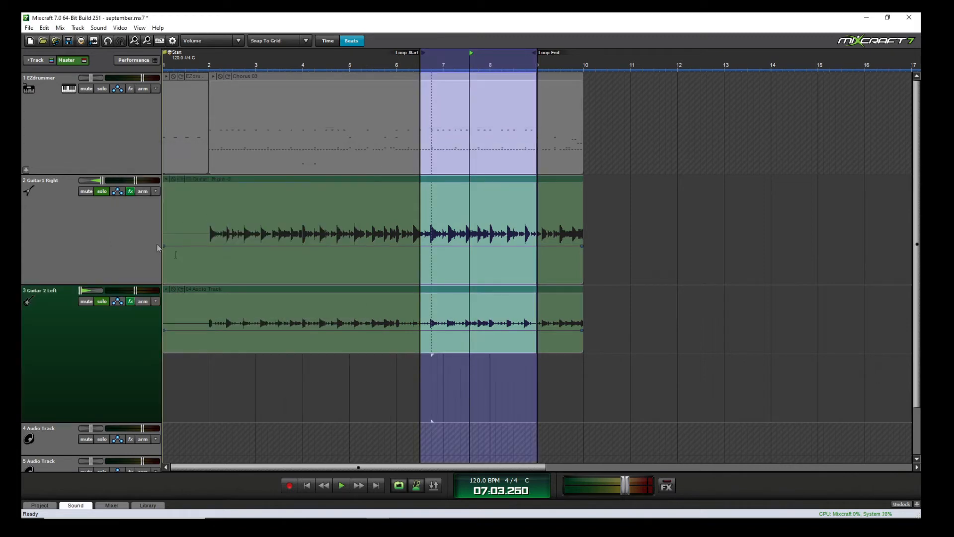
pyautogui.click(262, 370)
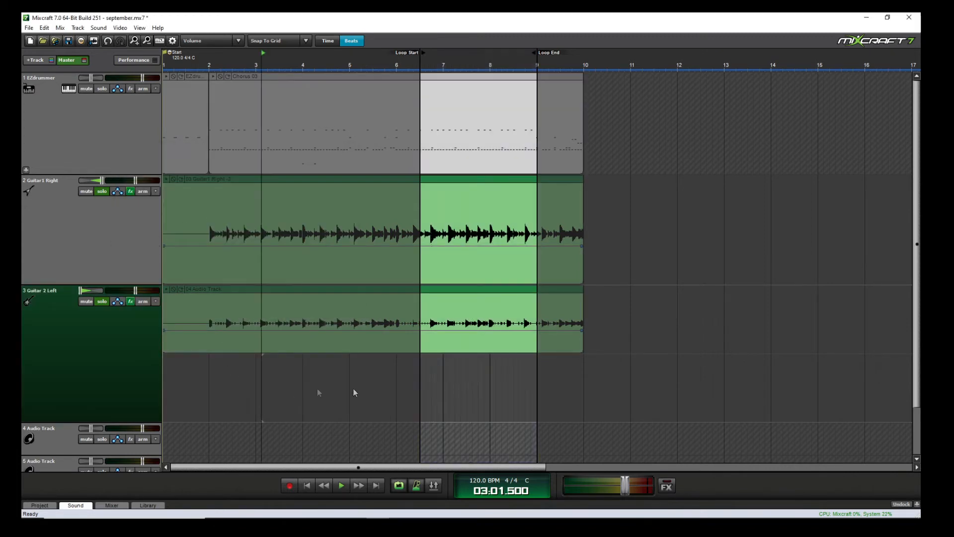
pyautogui.click(399, 486)
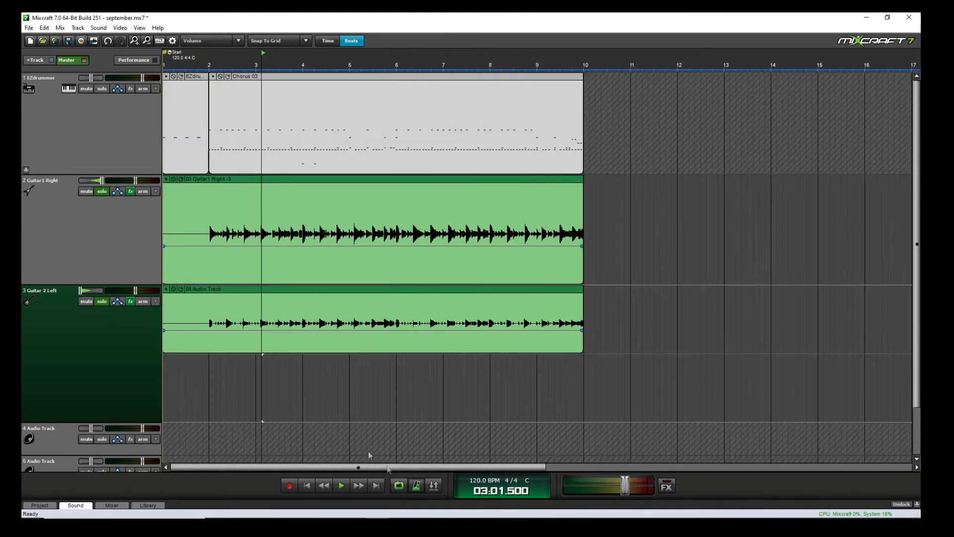
# Place the playhead at 02:01.000, where the guitar parts begin.
pyautogui.click(211, 380)
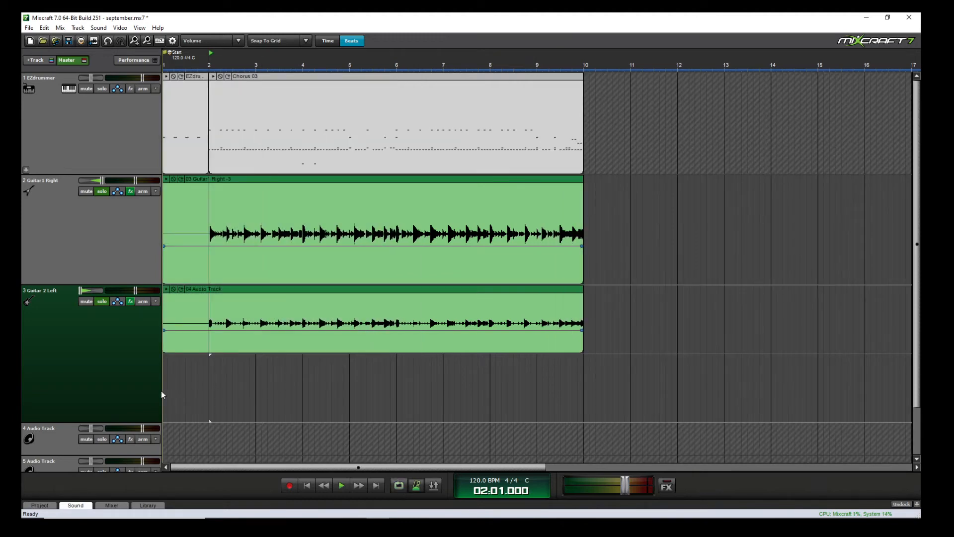
pyautogui.click(168, 384)
pyautogui.click(192, 384)
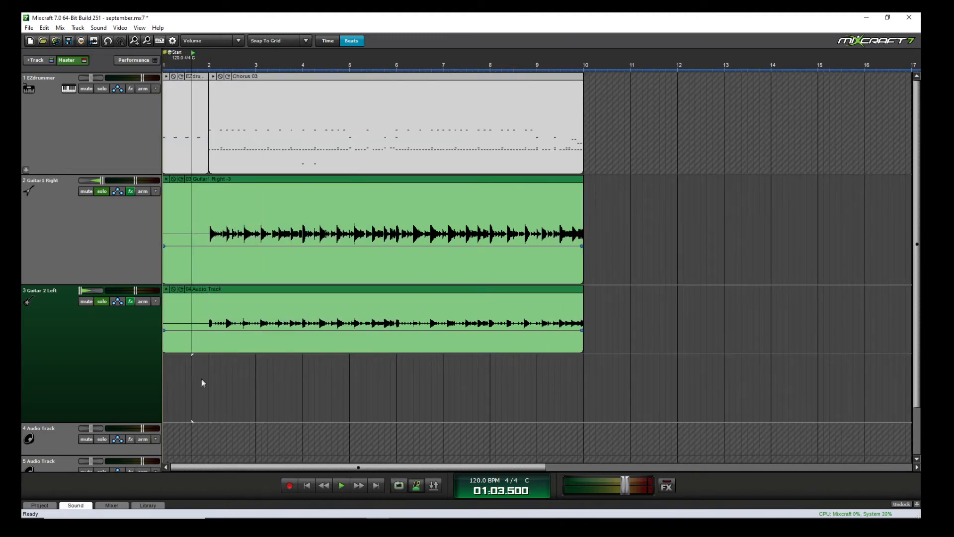
pyautogui.click(204, 377)
pyautogui.click(209, 375)
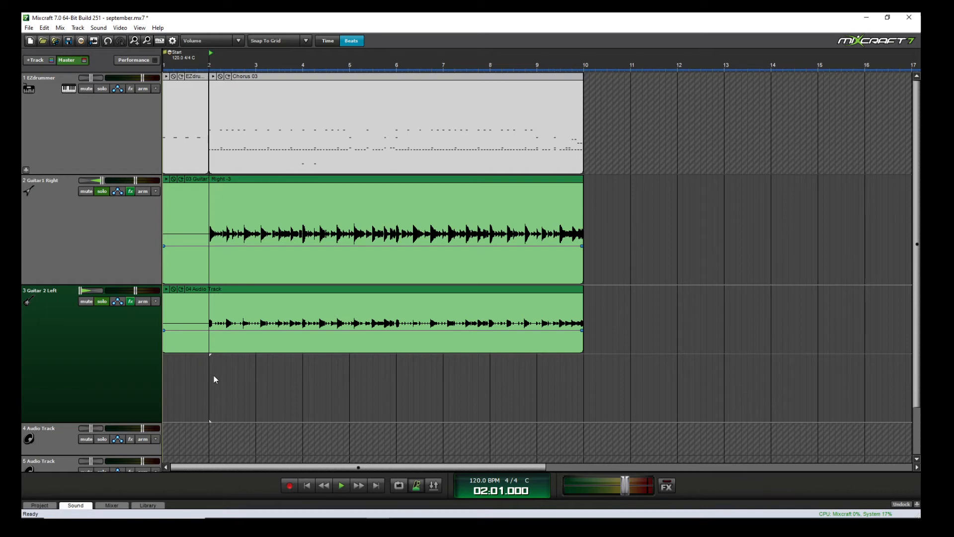
pyautogui.click(204, 379)
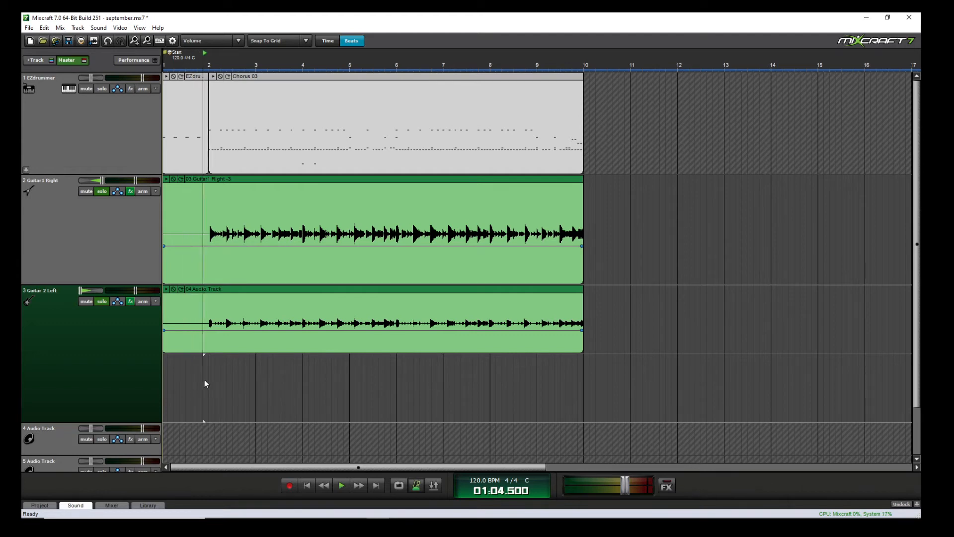
pyautogui.click(208, 375)
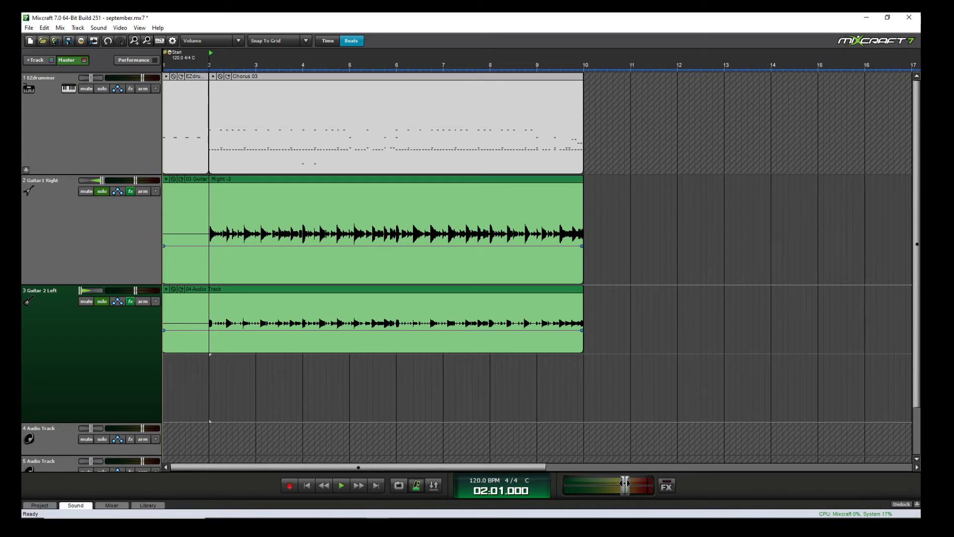
pyautogui.scroll(-1, 33, 330)
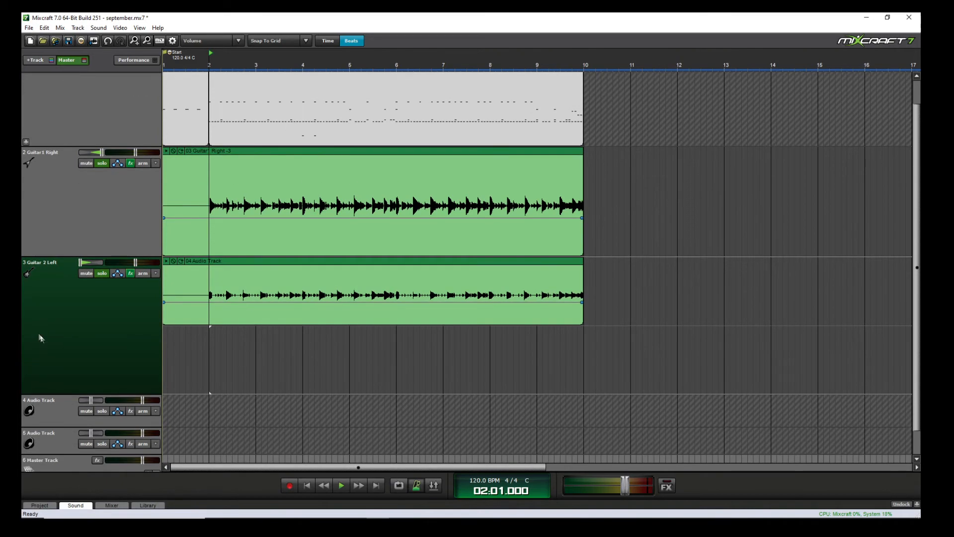
# Set the project's master volume to 80%.
pyautogui.scroll(-1, 194, 377)
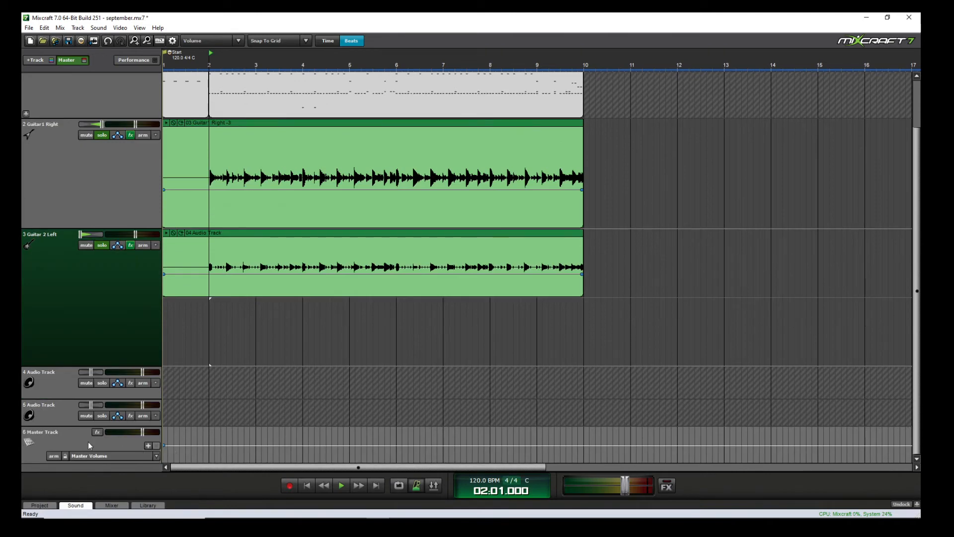
pyautogui.rightClick(625, 486)
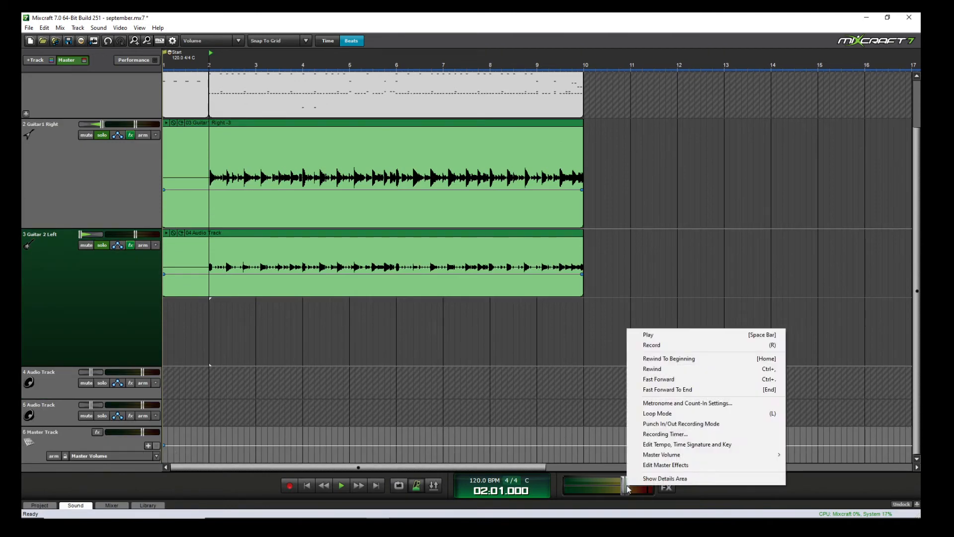
pyautogui.moveTo(776, 454)
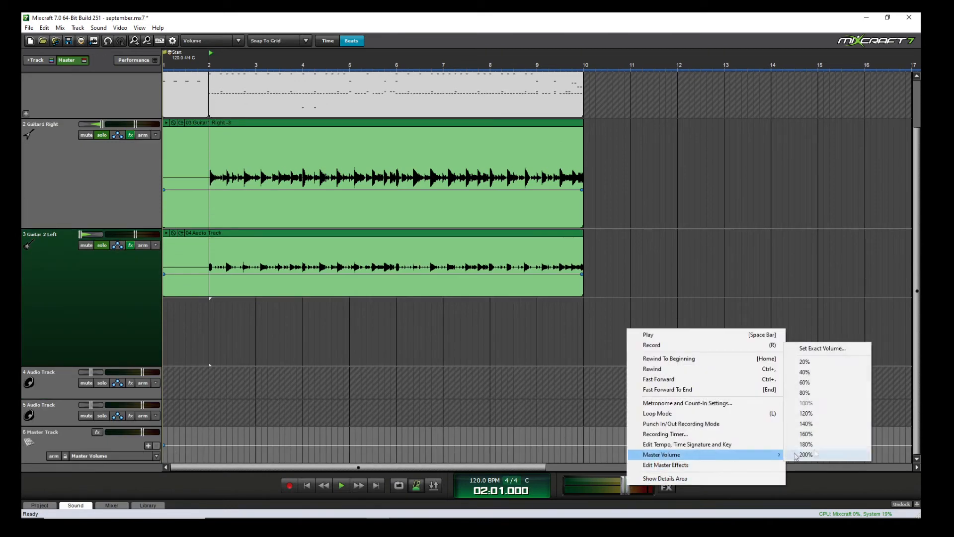
pyautogui.click(829, 393)
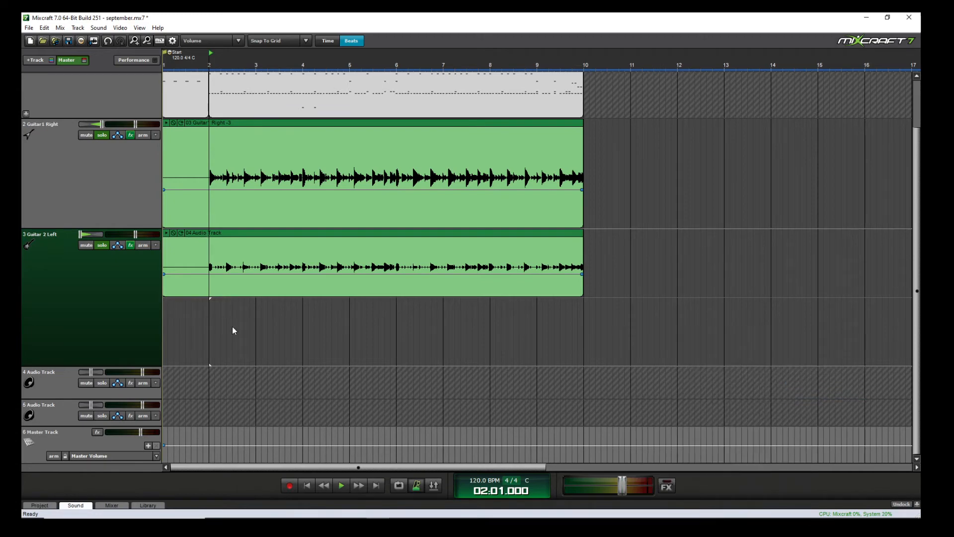
# Turn off solo on both guitar tracks so the EZdrummer track plays together with them.
pyautogui.scroll(3, 242, 328)
pyautogui.scroll(2, 63, 307)
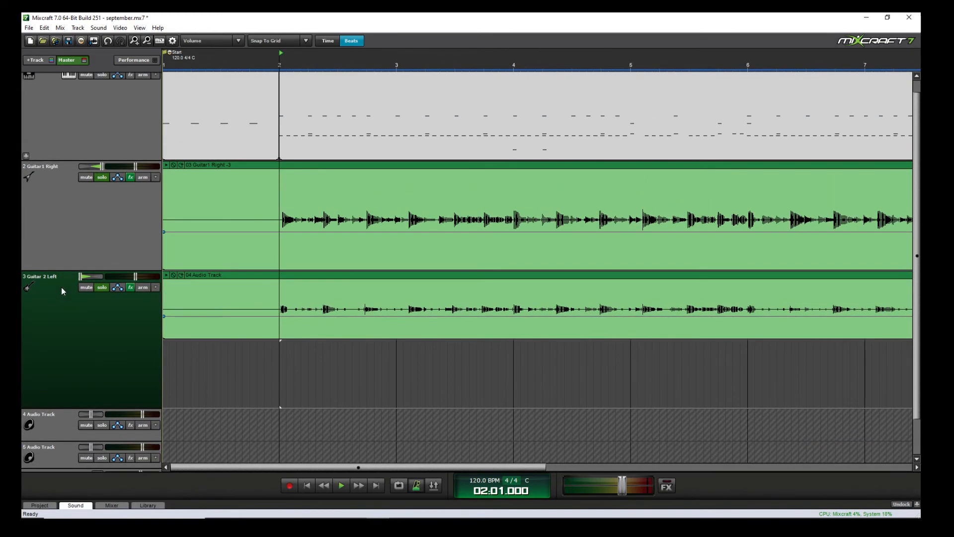
pyautogui.click(98, 180)
pyautogui.scroll(1, 78, 228)
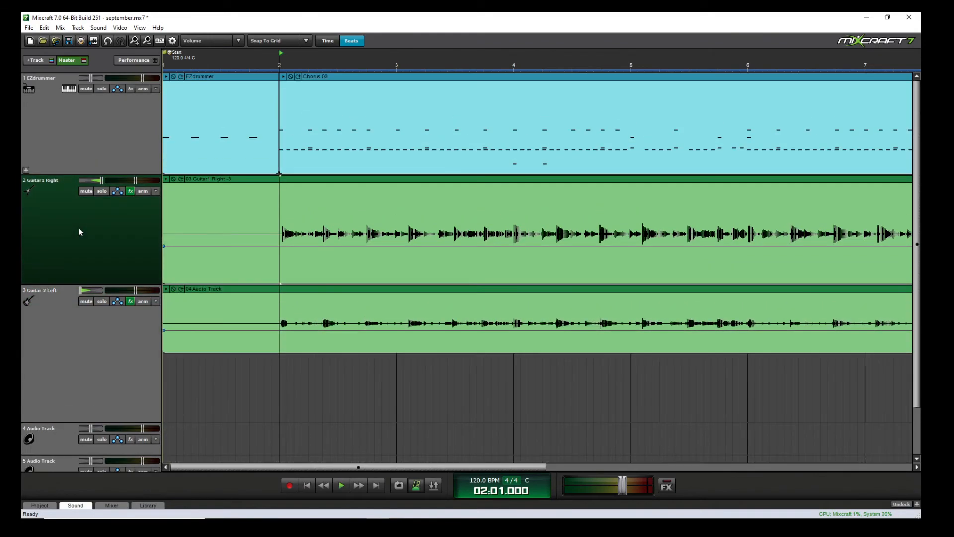
pyautogui.click(103, 90)
pyautogui.click(103, 90)
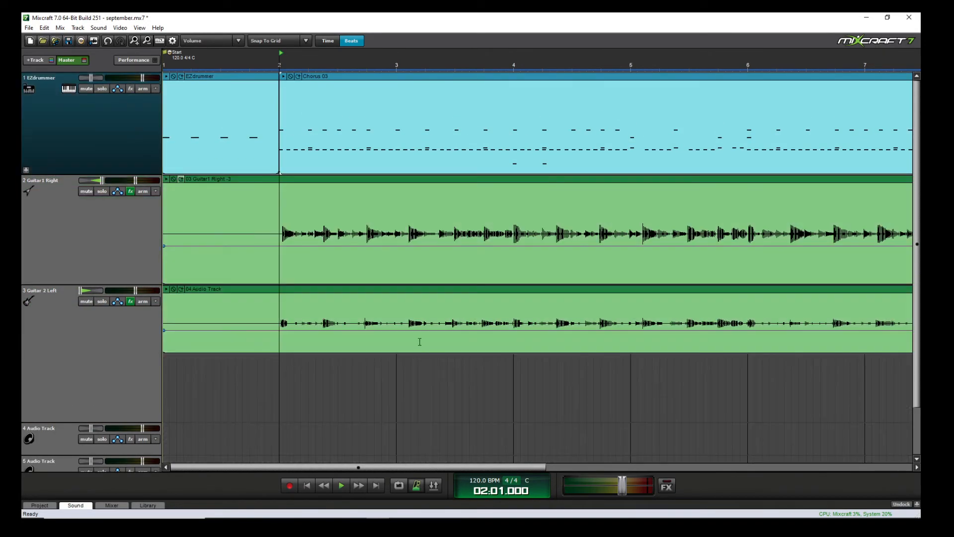
# Play the full mix of drums and guitars from the start of bar 2 to check the balance, and stop.
pyautogui.click(286, 372)
pyautogui.press('space')
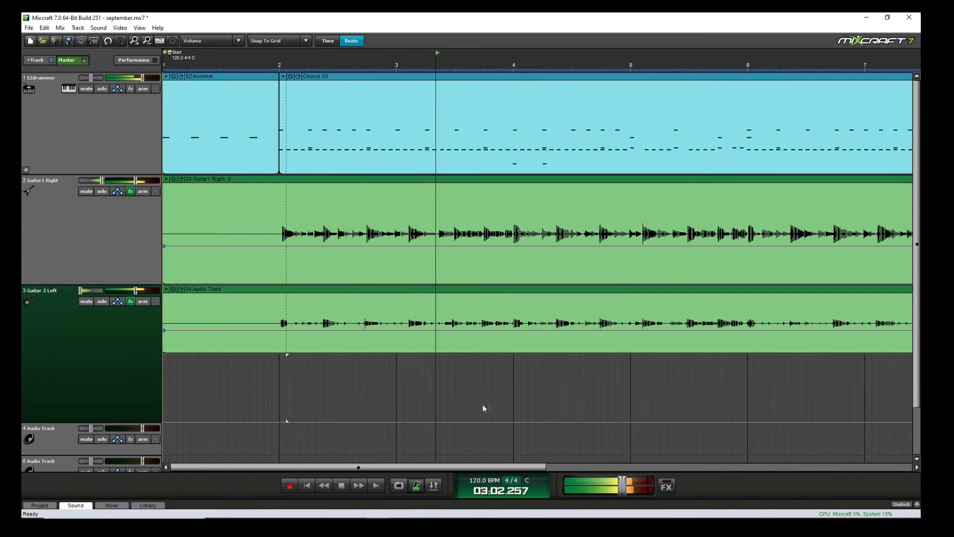
pyautogui.scroll(-1, 526, 383)
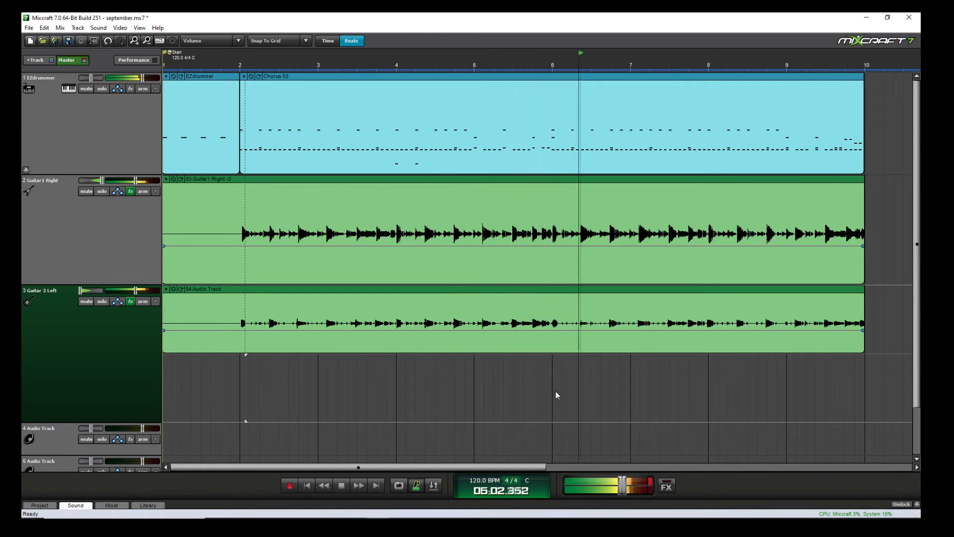
pyautogui.press('space')
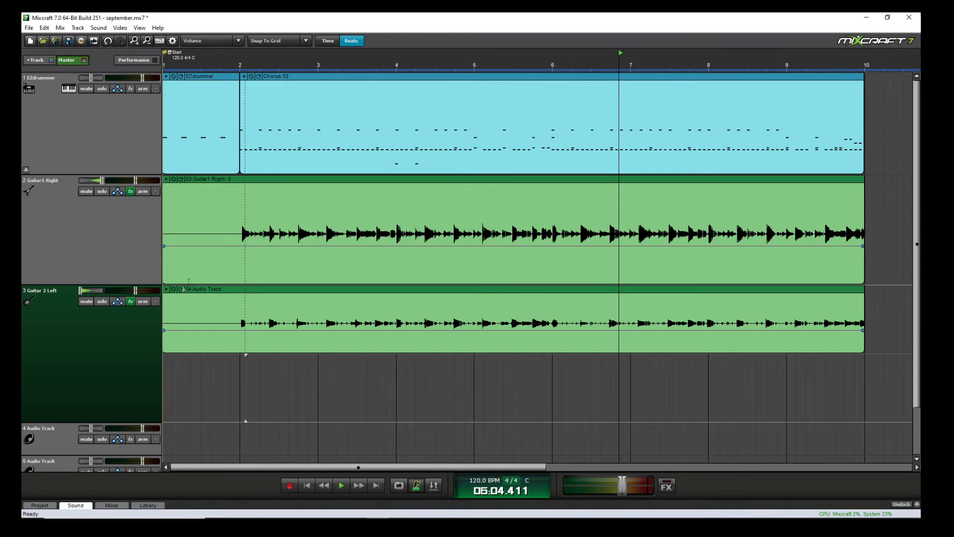
# Start an MP3 mixdown of the project without saving the pending project changes.
pyautogui.click(34, 30)
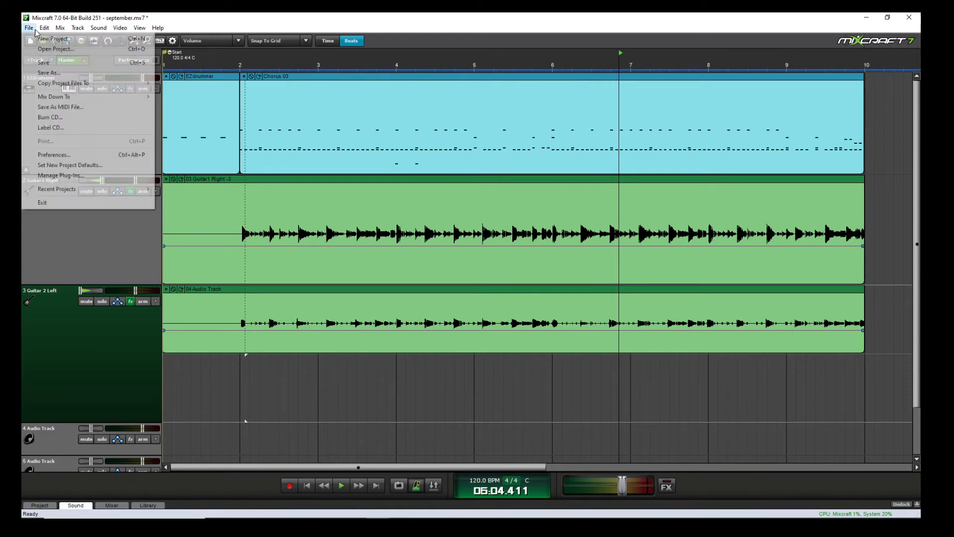
pyautogui.moveTo(88, 99)
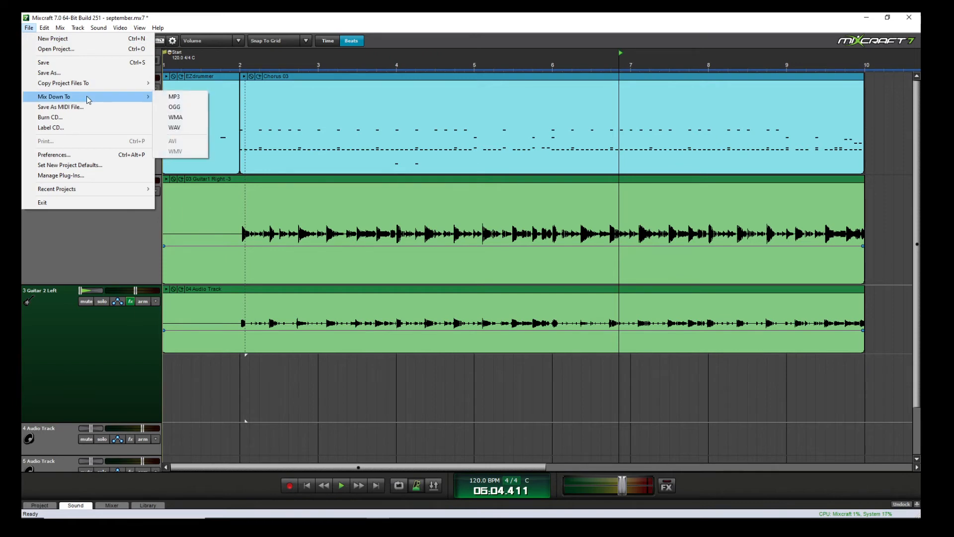
pyautogui.click(175, 97)
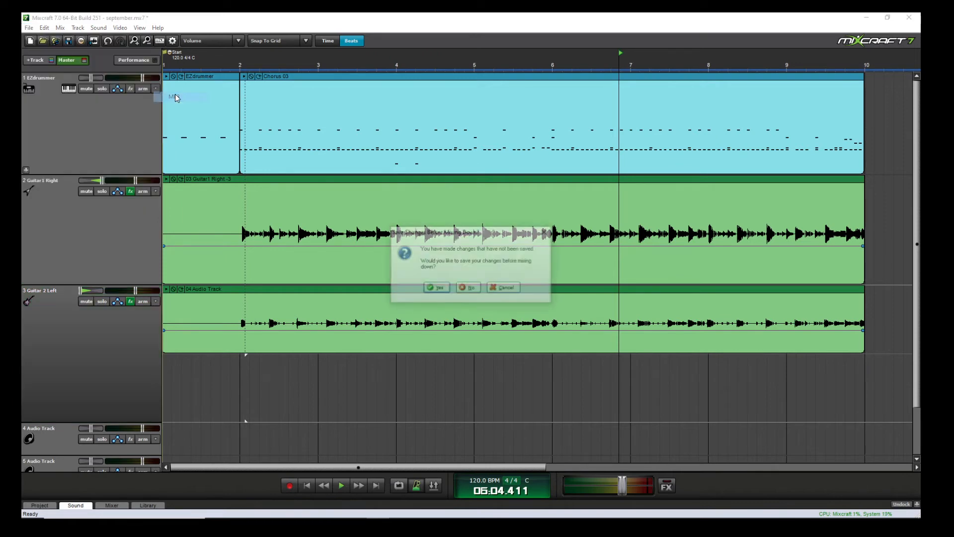
pyautogui.click(473, 288)
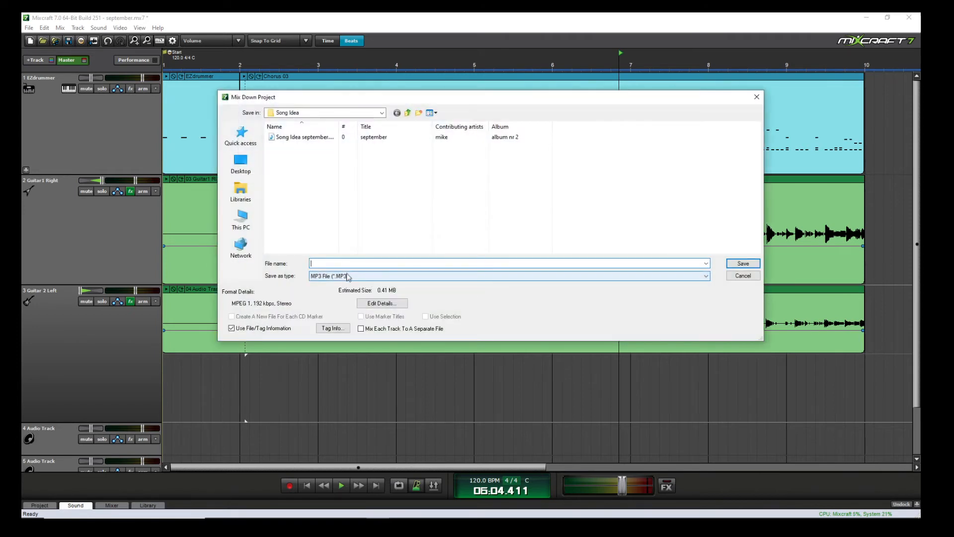
# Review the MP3 encoding settings and accept MPEG 1, stereo, at a constant bit rate of 192 kbps.
pyautogui.click(401, 304)
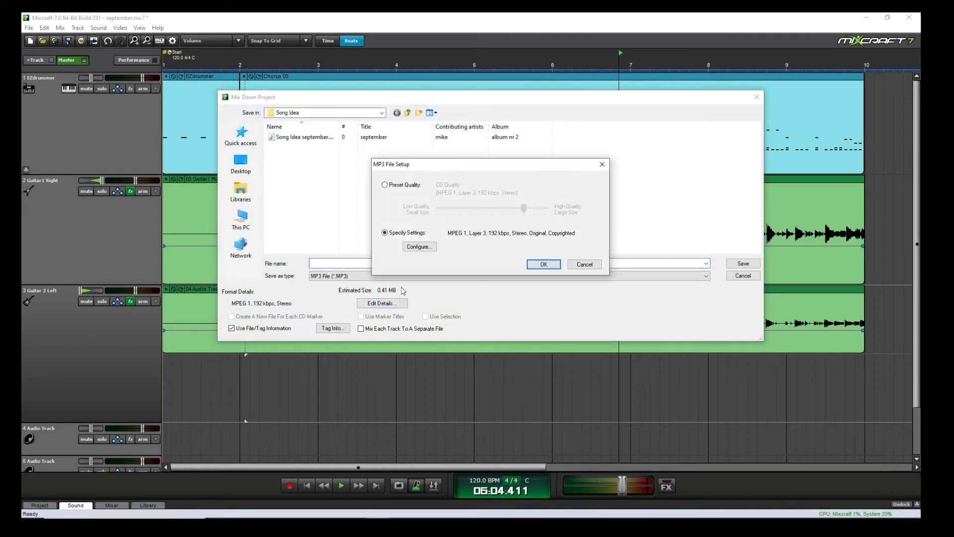
pyautogui.click(419, 247)
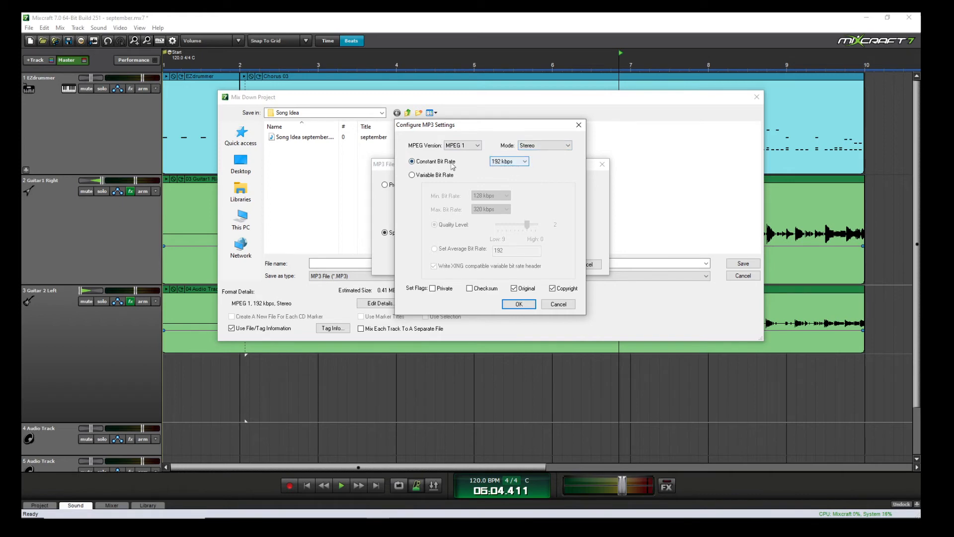
pyautogui.click(520, 306)
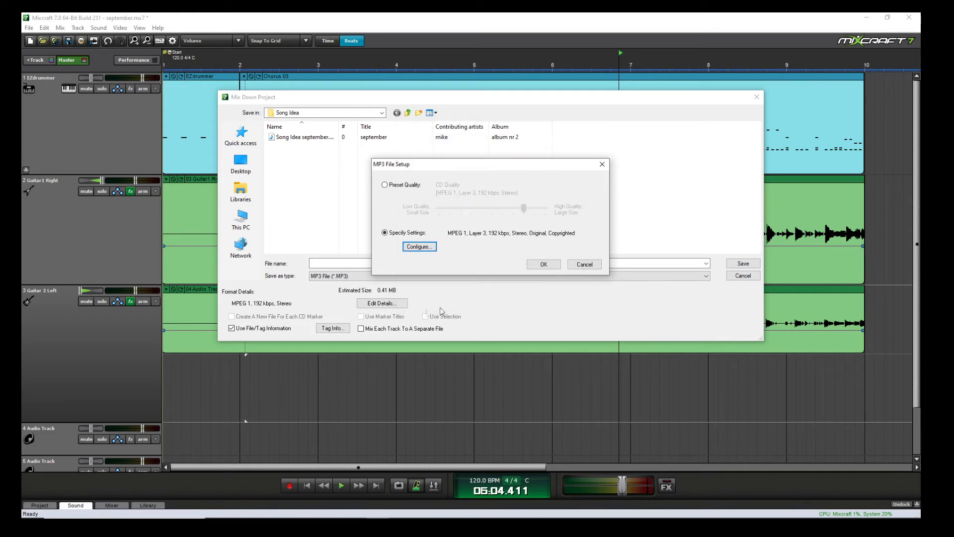
pyautogui.click(544, 264)
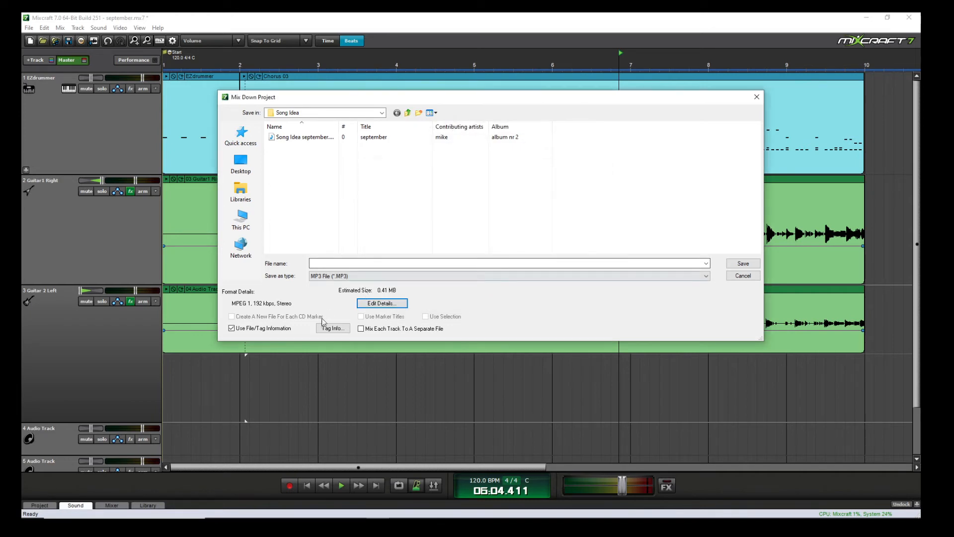
# Replace the author in the MP3 tag information with the artist's name, keeping the other tag fields.
pyautogui.click(332, 329)
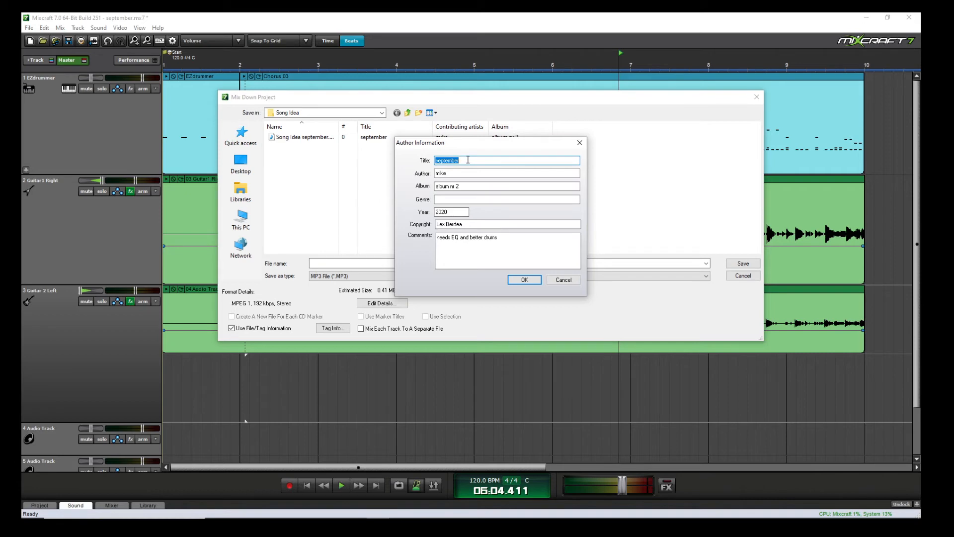
pyautogui.doubleClick(474, 172)
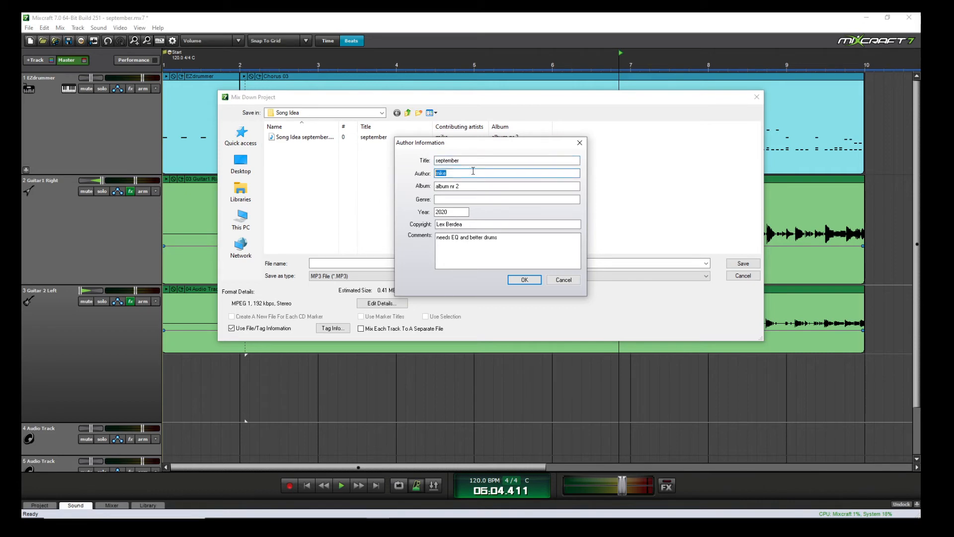
pyautogui.press('BackSpace')
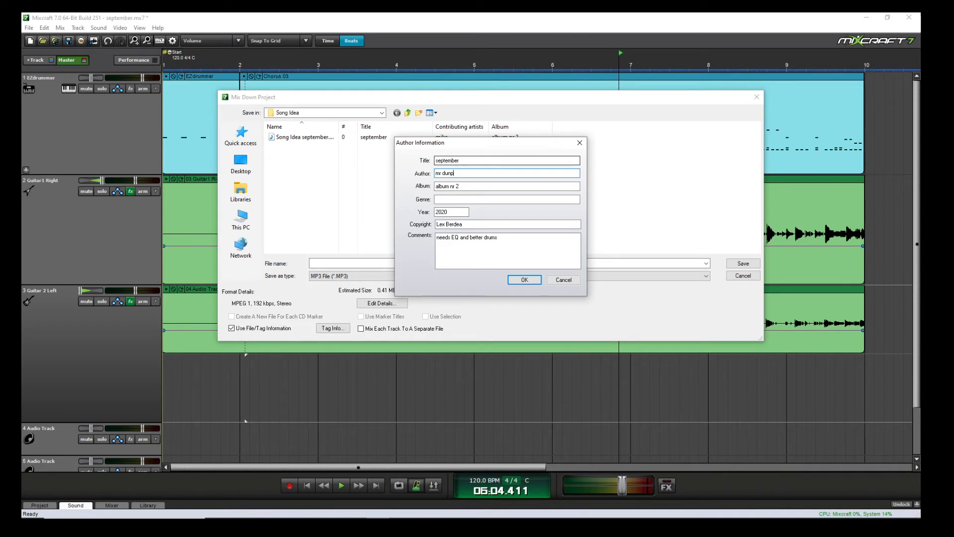
pyautogui.doubleClick(459, 213)
pyautogui.click(474, 225)
pyautogui.moveTo(527, 246); pyautogui.dragTo(437, 243)
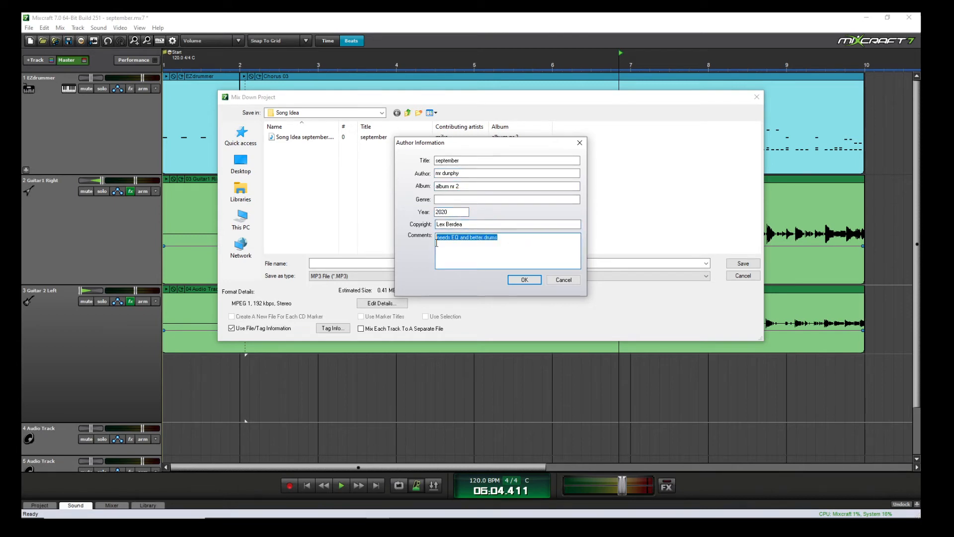
pyautogui.click(475, 245)
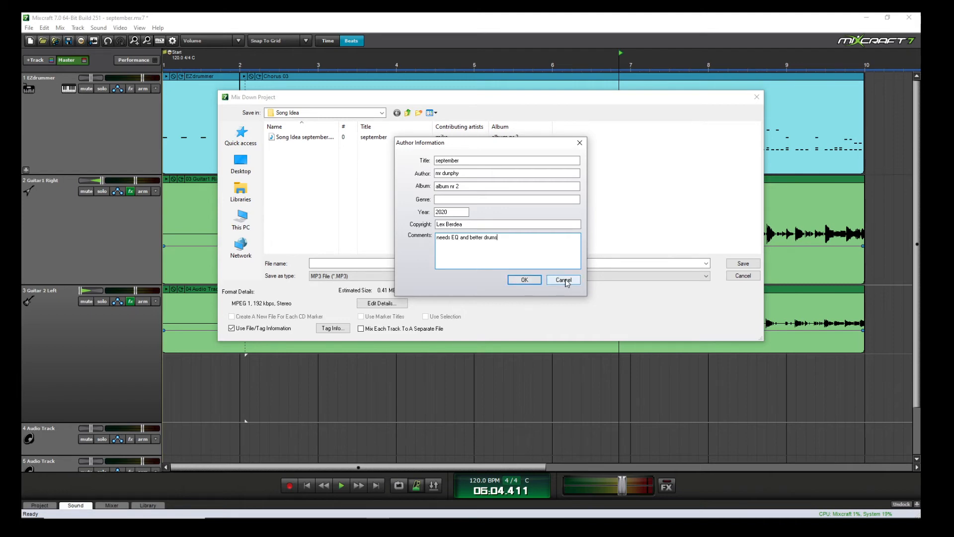
pyautogui.click(522, 280)
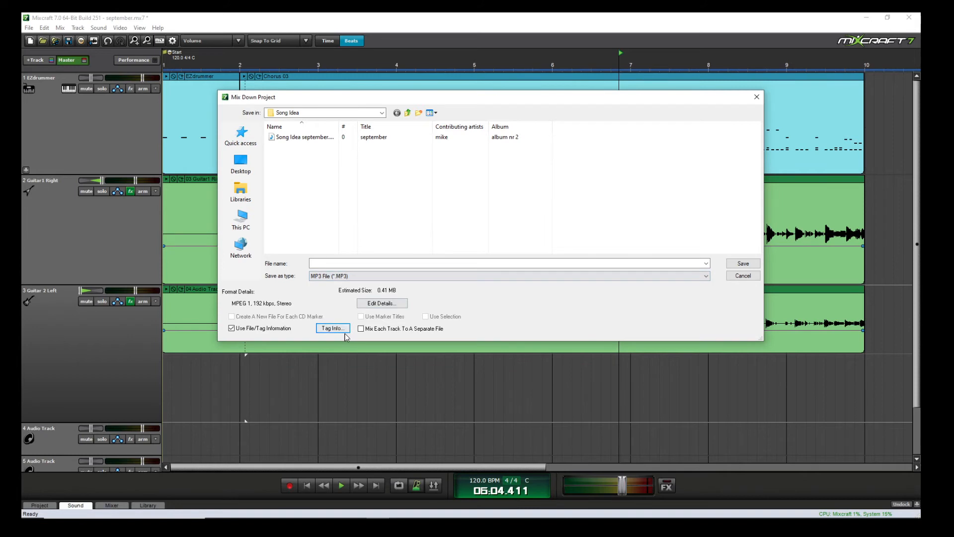
# Name the MP3 file "song idea 2" and mix it down into the Song Idea folder.
pyautogui.click(337, 262)
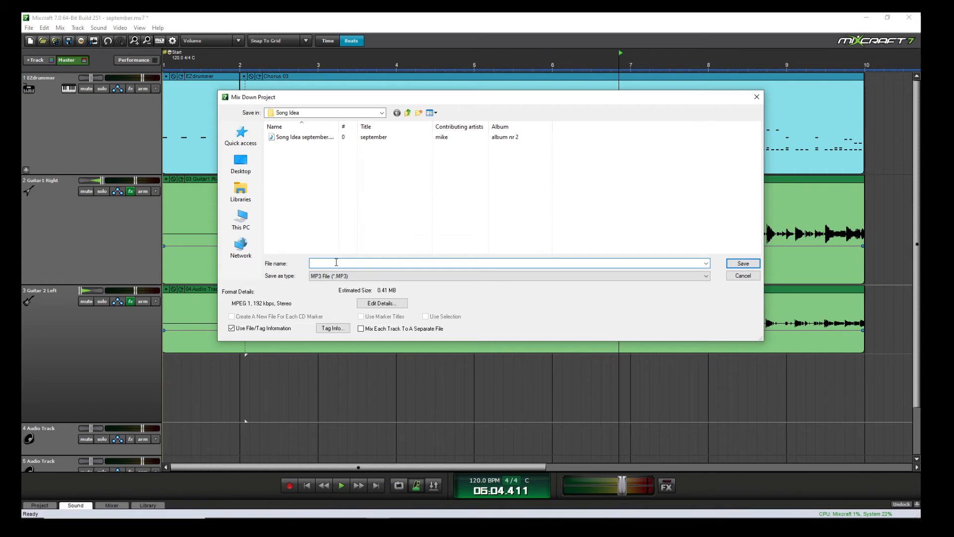
pyautogui.write('song idea 2')
pyautogui.press('Return')
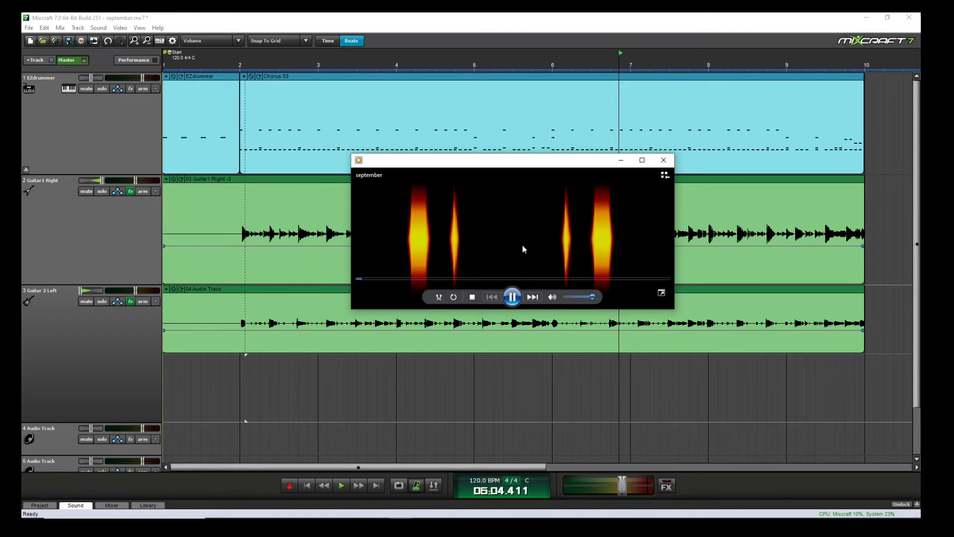
# Pause the mixdown's playback, close the media player and place the playhead at 02:01.000.
pyautogui.click(513, 298)
pyautogui.click(664, 161)
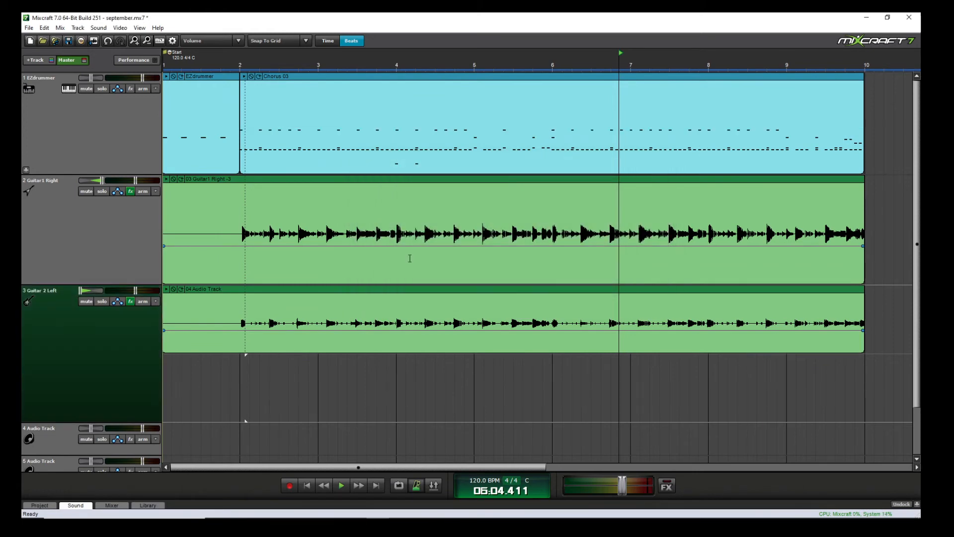
pyautogui.click(240, 370)
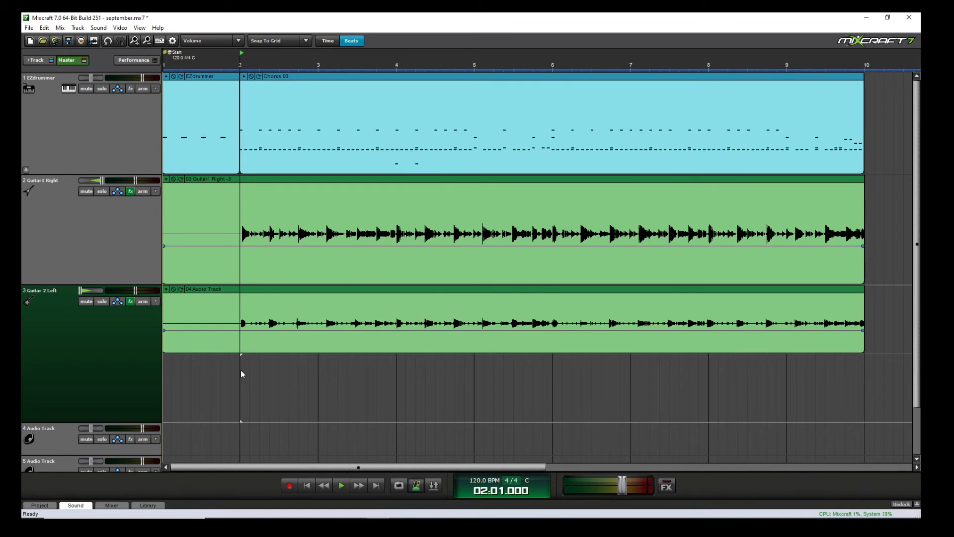
pyautogui.click(29, 28)
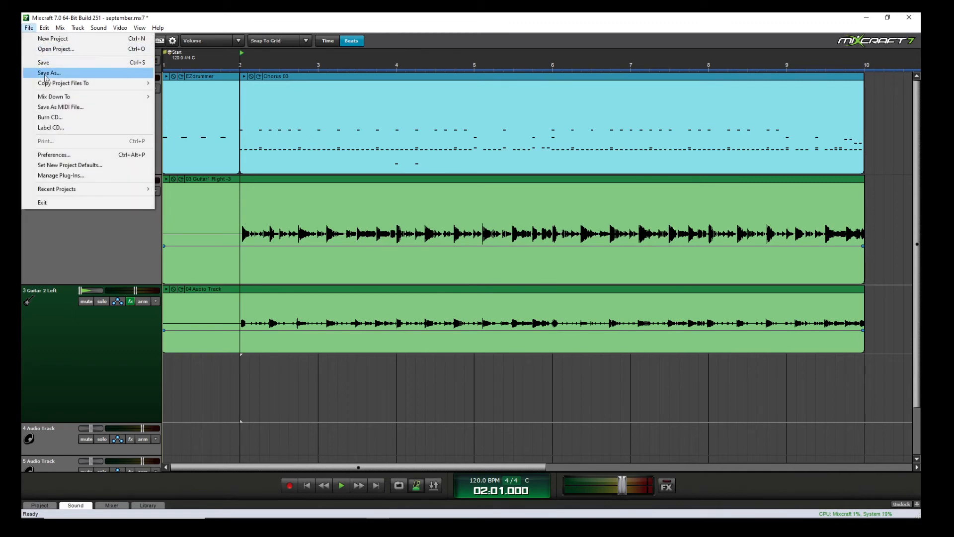
pyautogui.moveTo(143, 97)
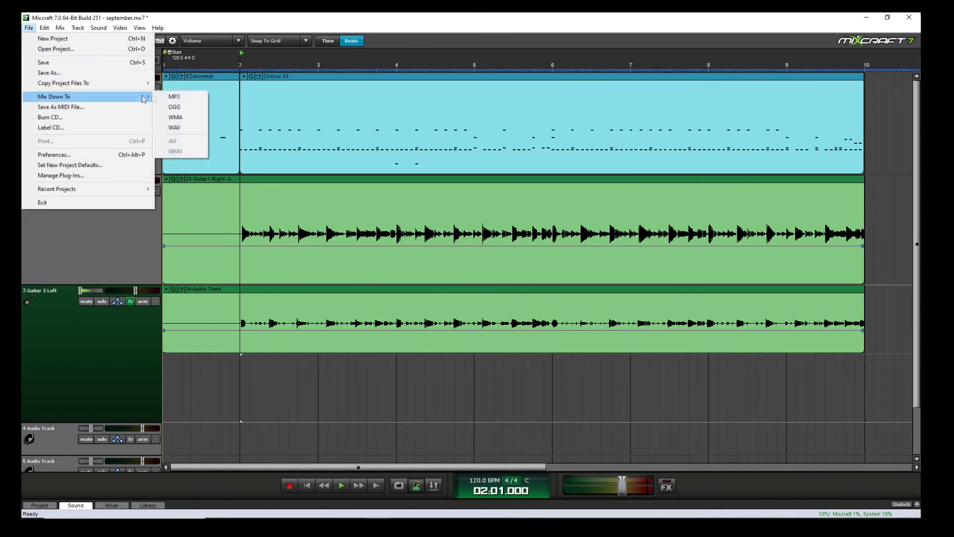
pyautogui.click(184, 128)
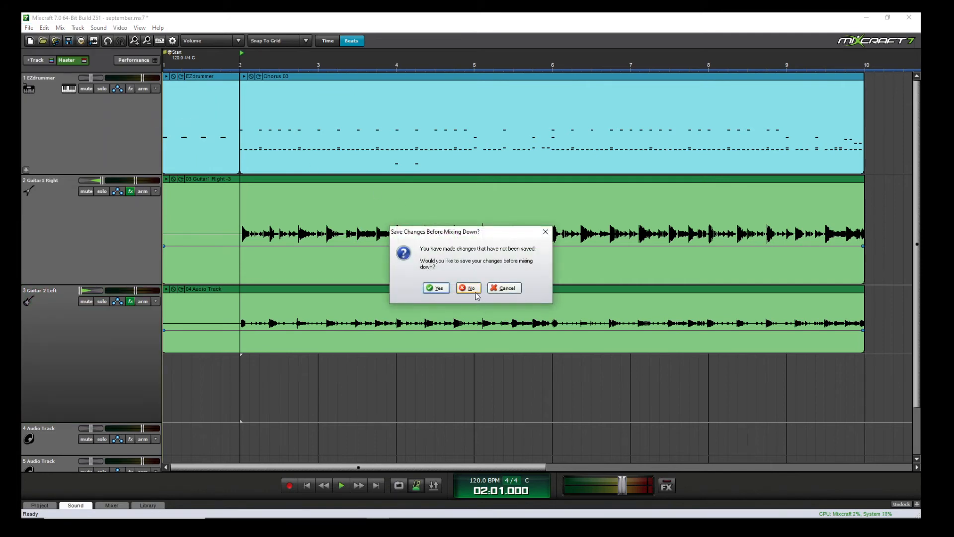
pyautogui.click(505, 288)
# Start mixing the project down to WAV without saving the project changes first.
pyautogui.click(28, 28)
pyautogui.moveTo(82, 98)
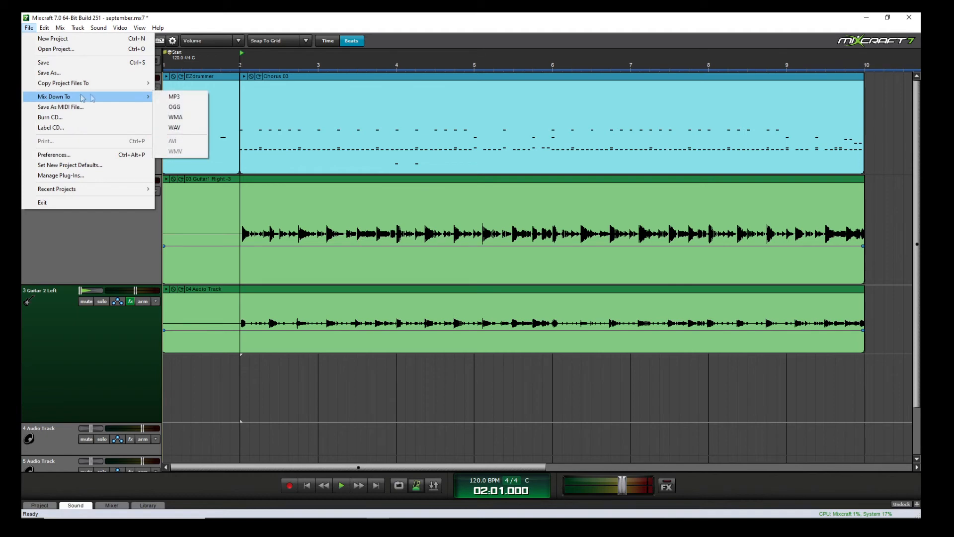
pyautogui.click(198, 133)
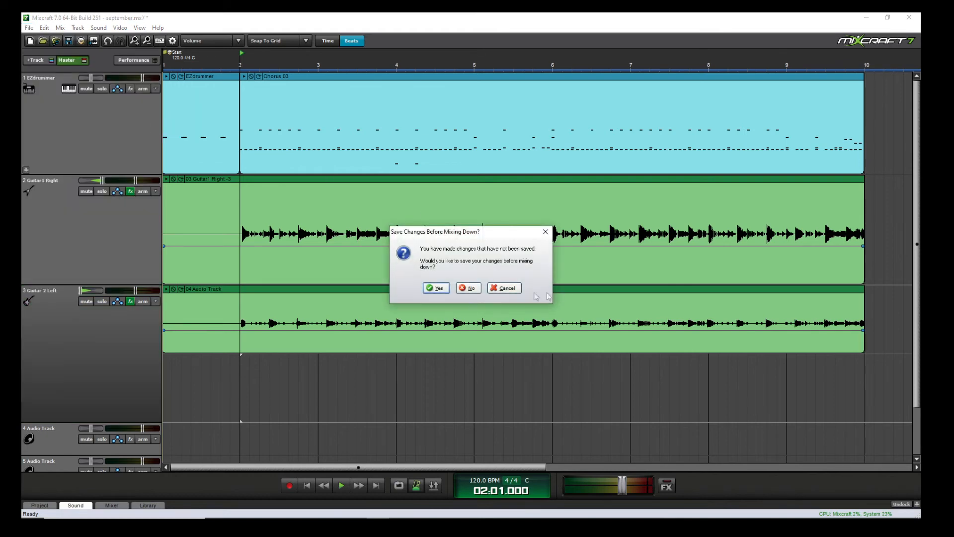
pyautogui.click(462, 289)
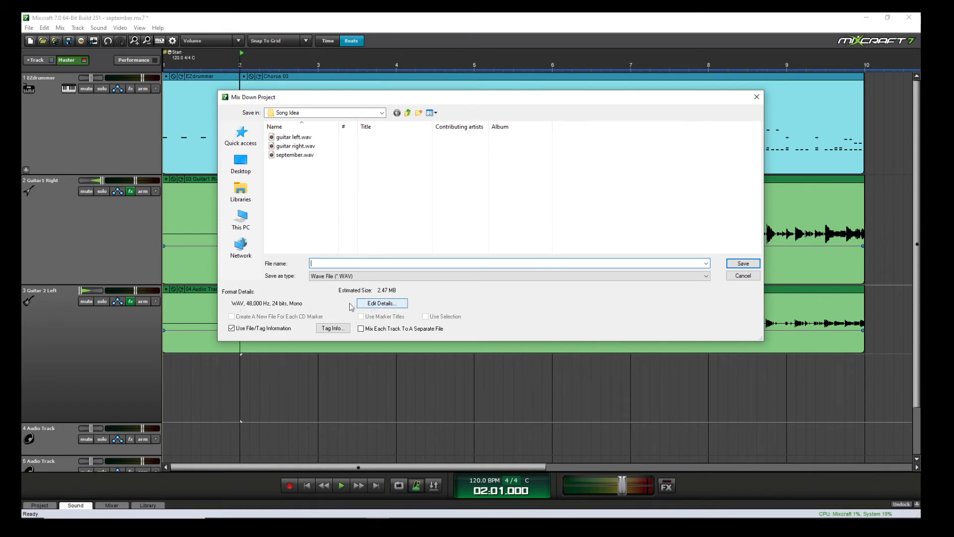
# Configure the WAV mixdown as stereo, keeping the 48000 Hz sample rate and 24-bit depth.
pyautogui.click(383, 303)
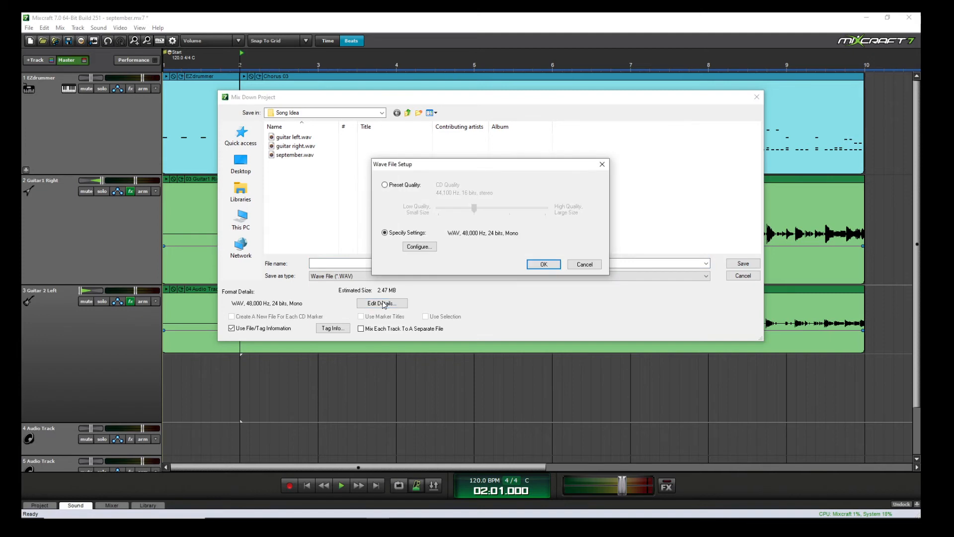
pyautogui.click(422, 247)
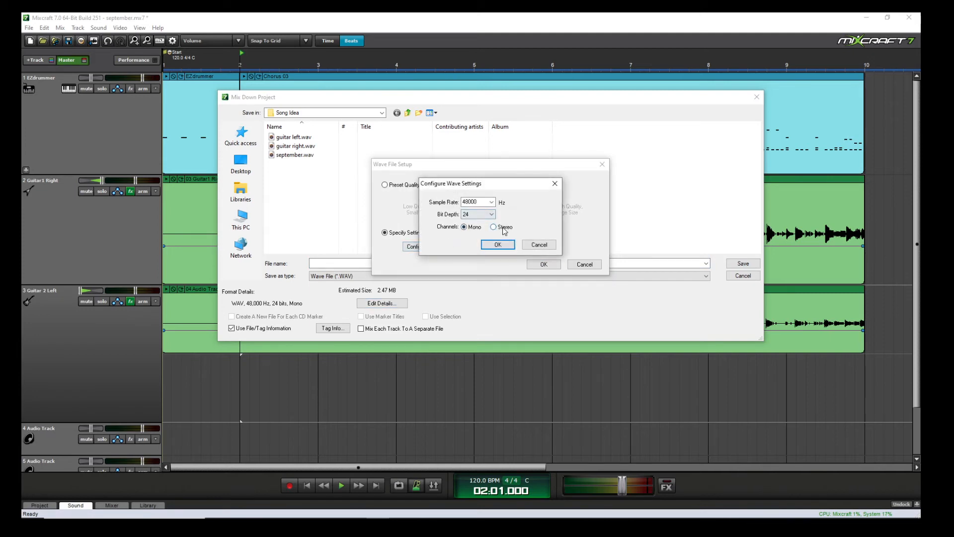
pyautogui.click(498, 245)
pyautogui.click(544, 264)
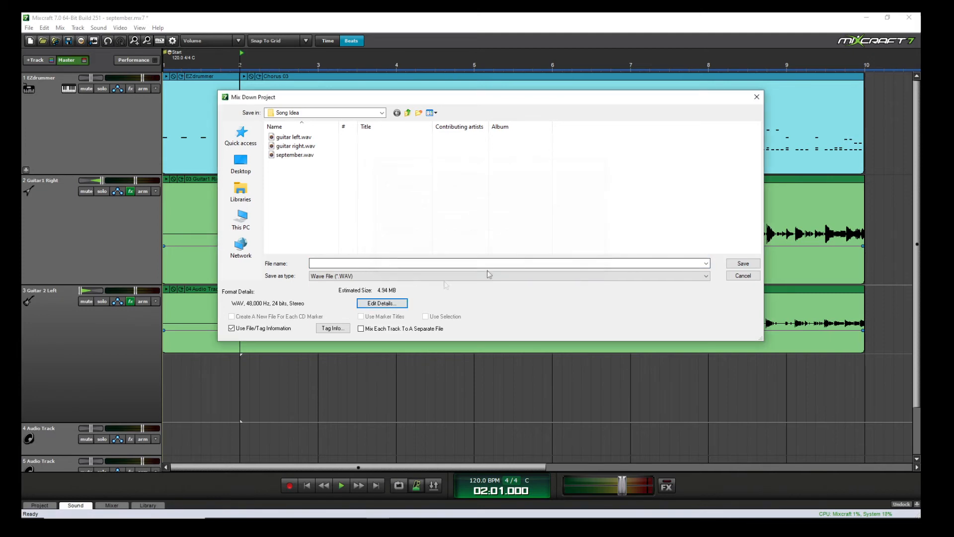
# Accept the existing tag information, name the WAV file "september2" and mix it down into the Song Idea folder.
pyautogui.click(332, 329)
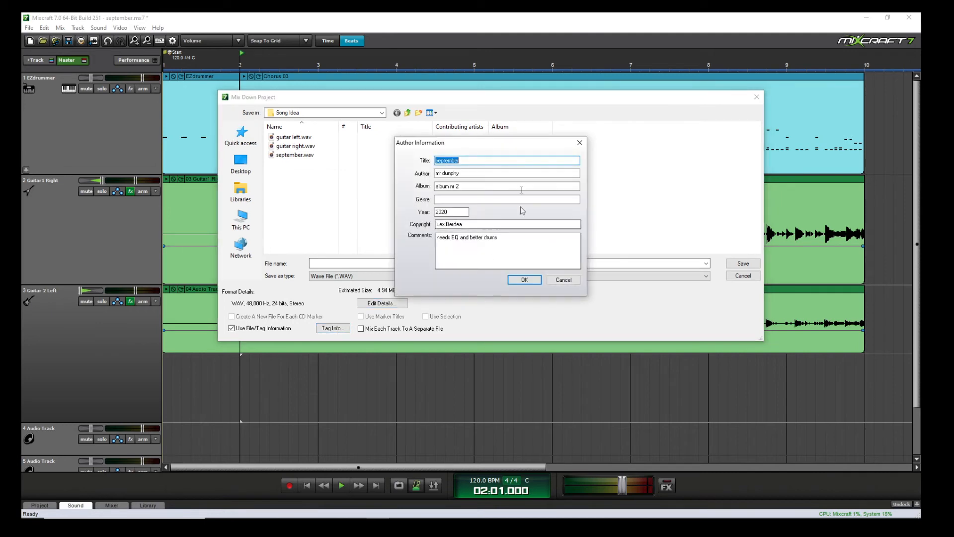
pyautogui.click(524, 279)
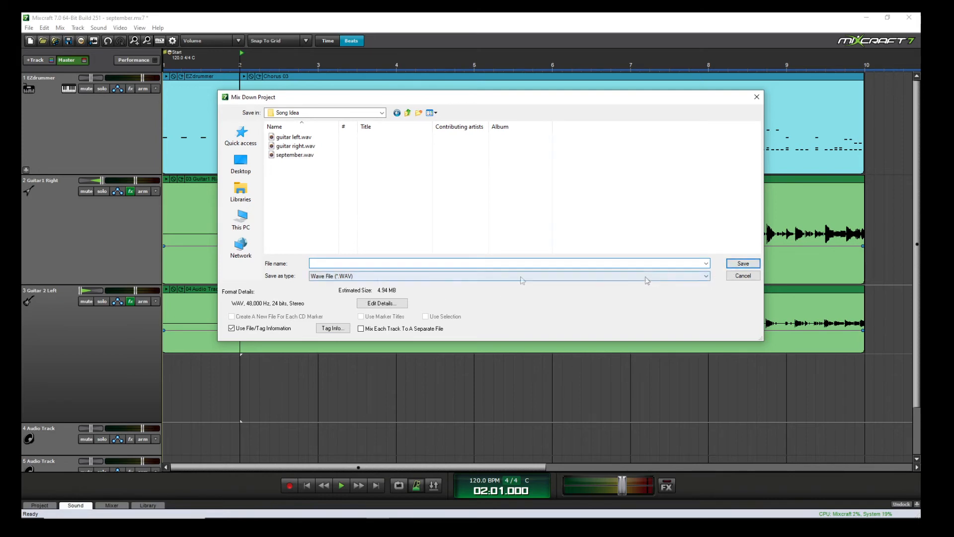
pyautogui.click(305, 155)
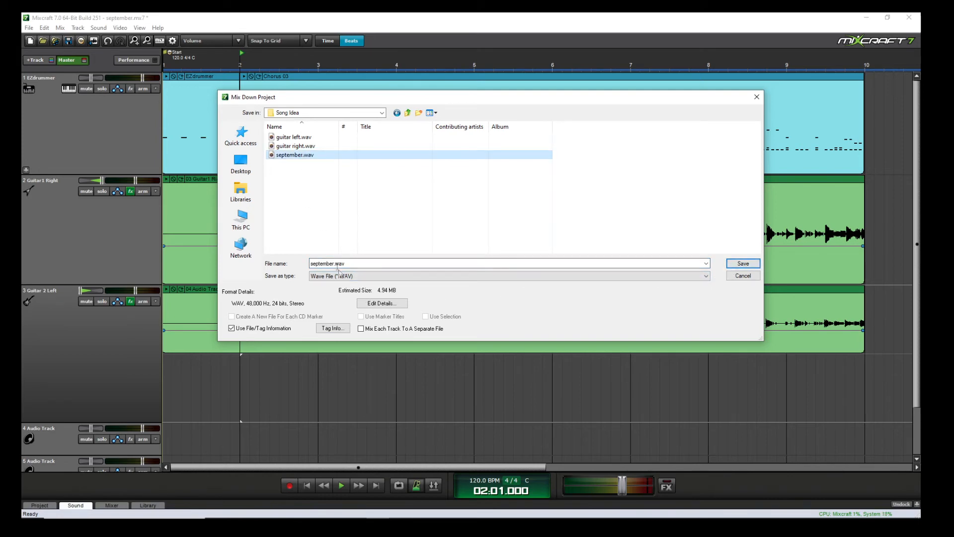
pyautogui.click(335, 264)
pyautogui.click(335, 264)
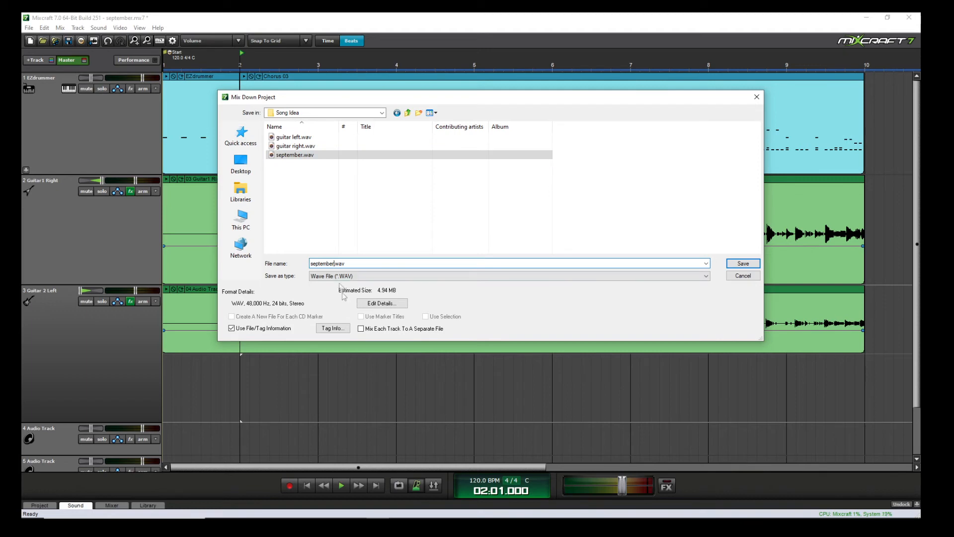
pyautogui.write('2')
pyautogui.click(743, 266)
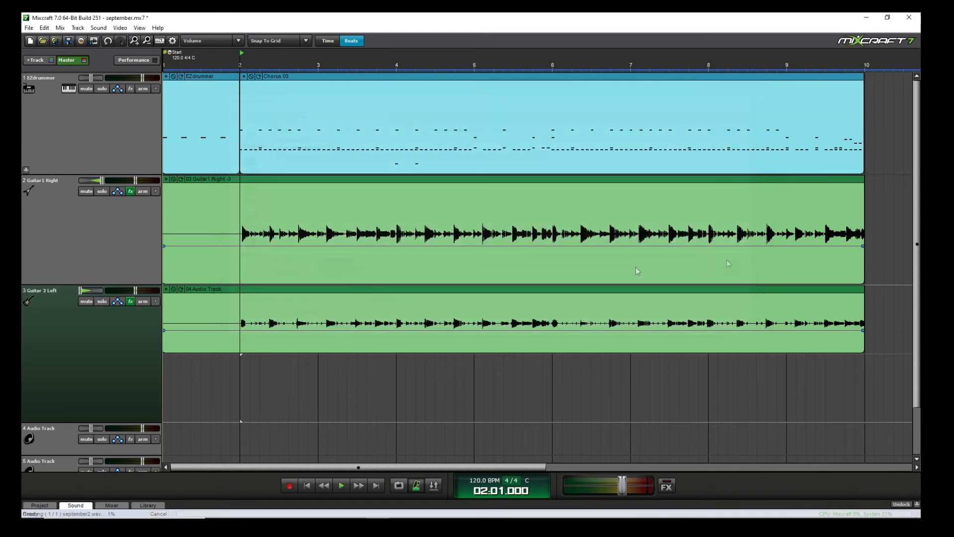
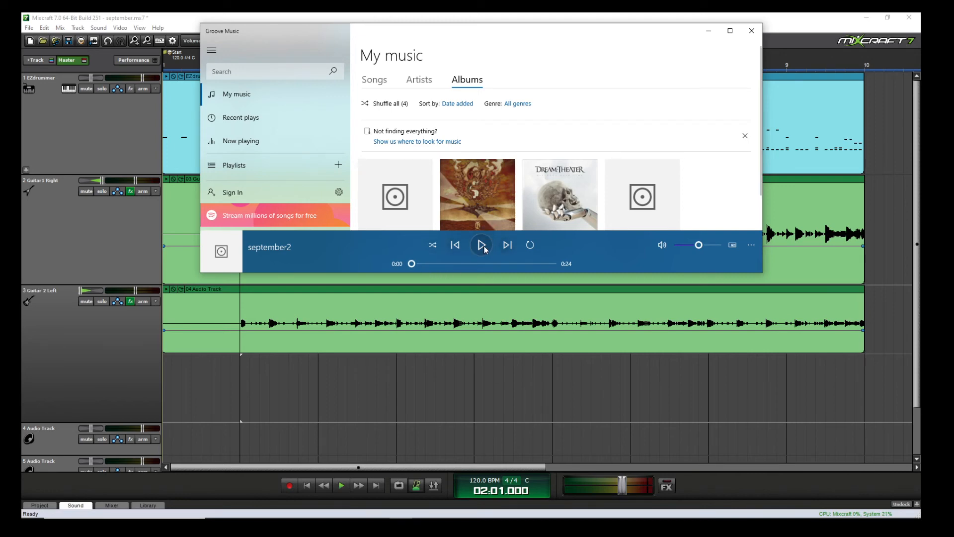
# Close the media player and place the playhead at 03:01.000.
pyautogui.click(752, 30)
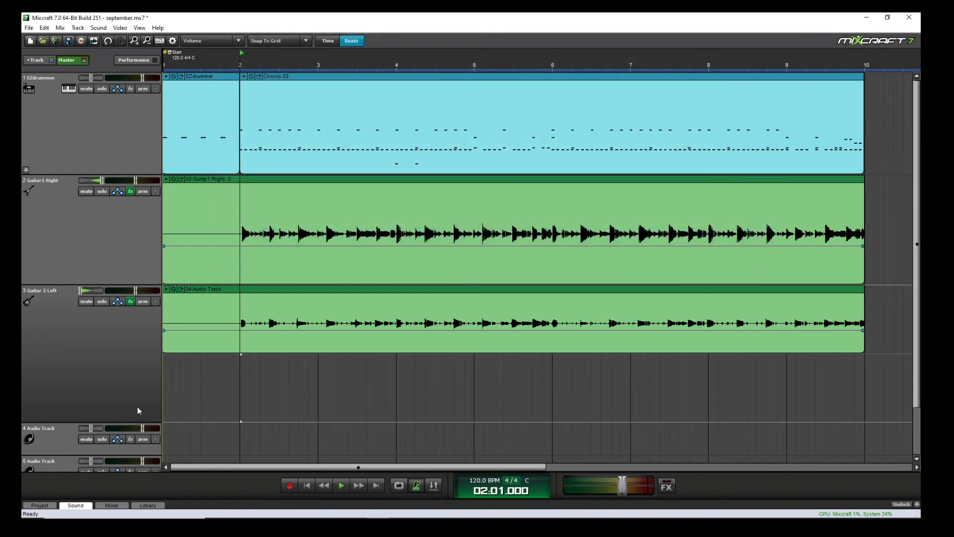
pyautogui.click(417, 388)
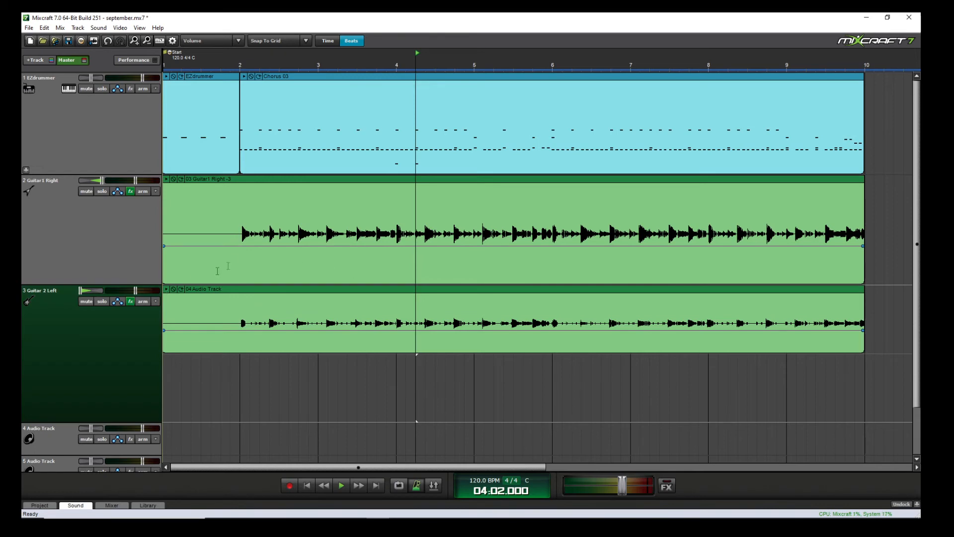
pyautogui.click(242, 369)
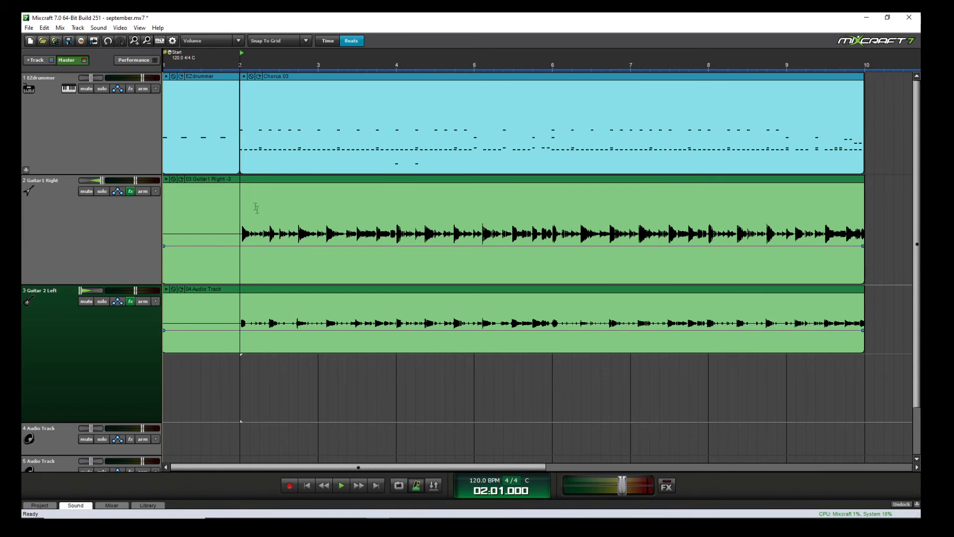
pyautogui.click(277, 372)
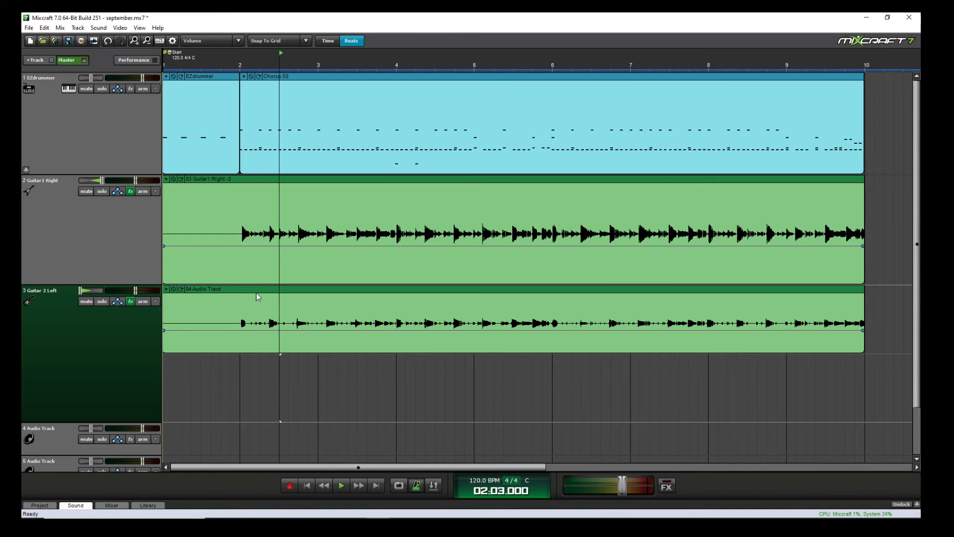
pyautogui.click(246, 265)
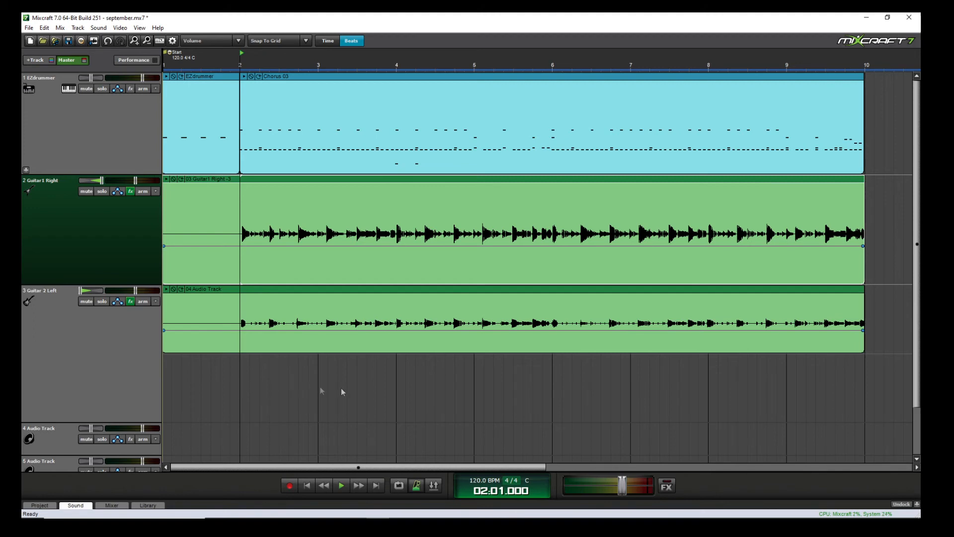
pyautogui.click(397, 376)
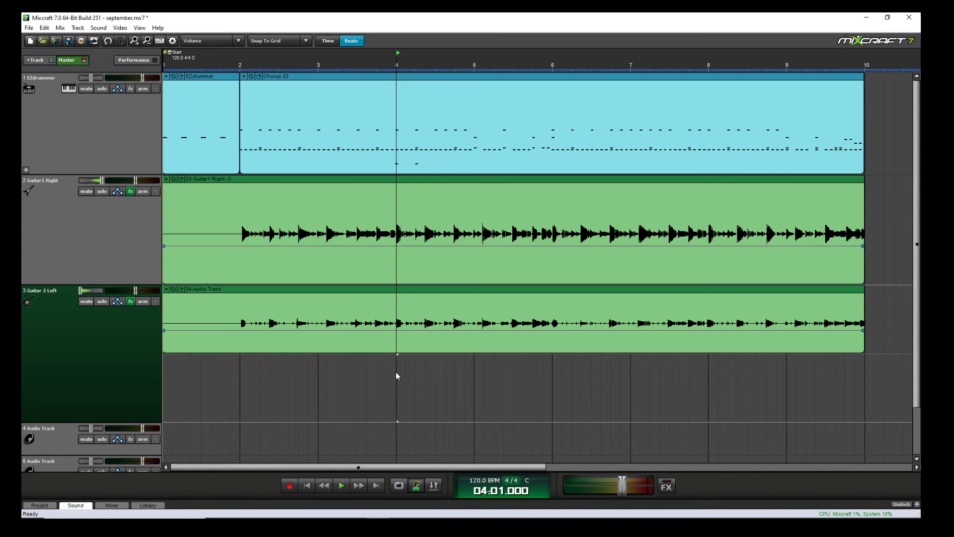
pyautogui.click(319, 366)
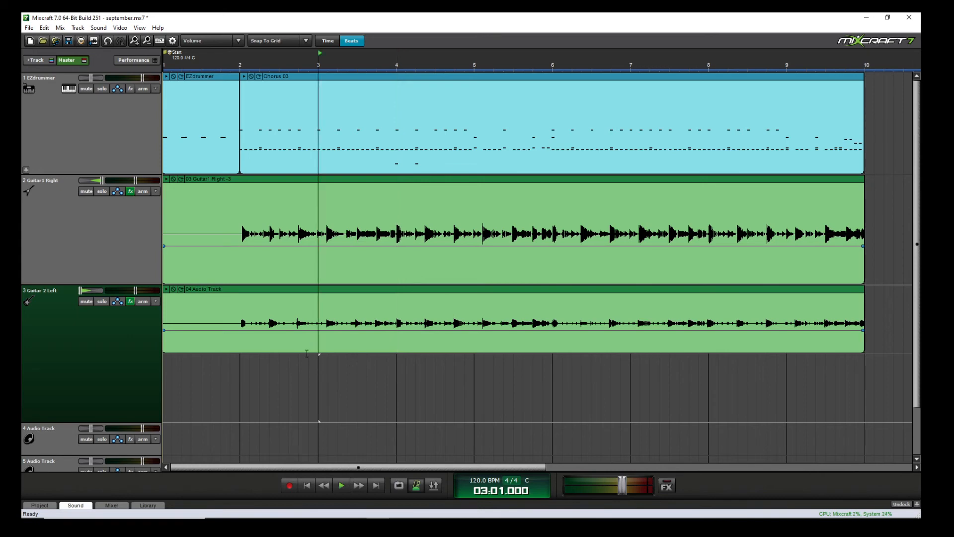
# Solo the Guitar1 Right track and boost its clip's volume envelope by 25%.
pyautogui.click(104, 192)
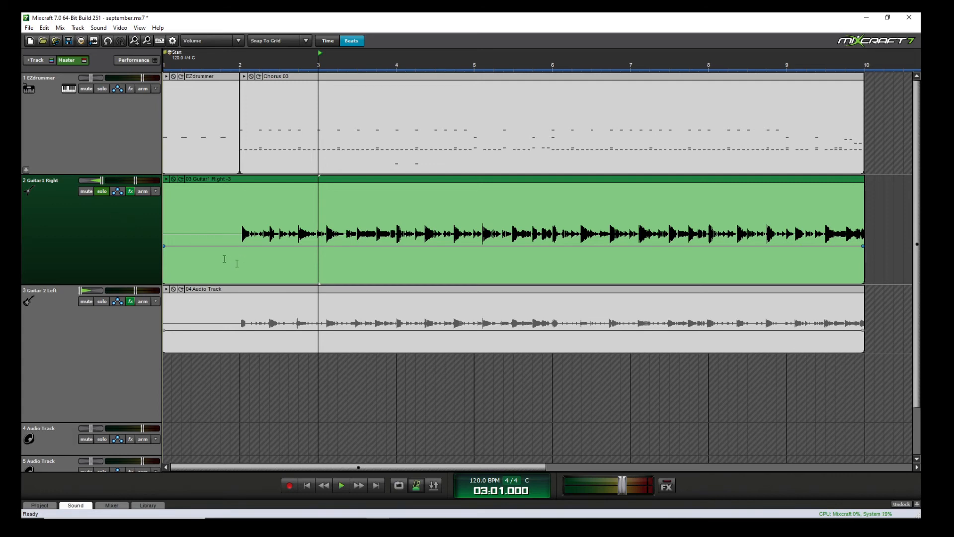
pyautogui.moveTo(137, 179)
pyautogui.rightClick(243, 247)
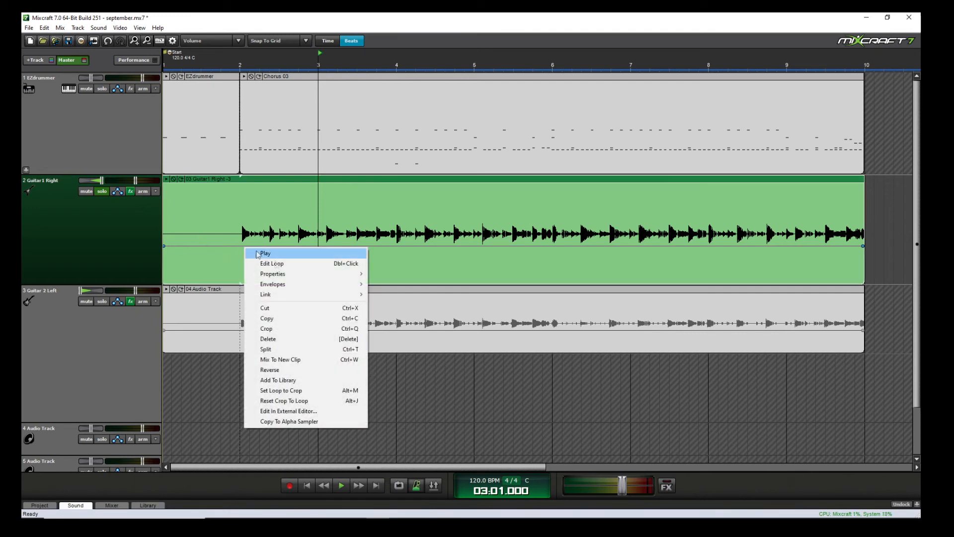
pyautogui.moveTo(314, 285)
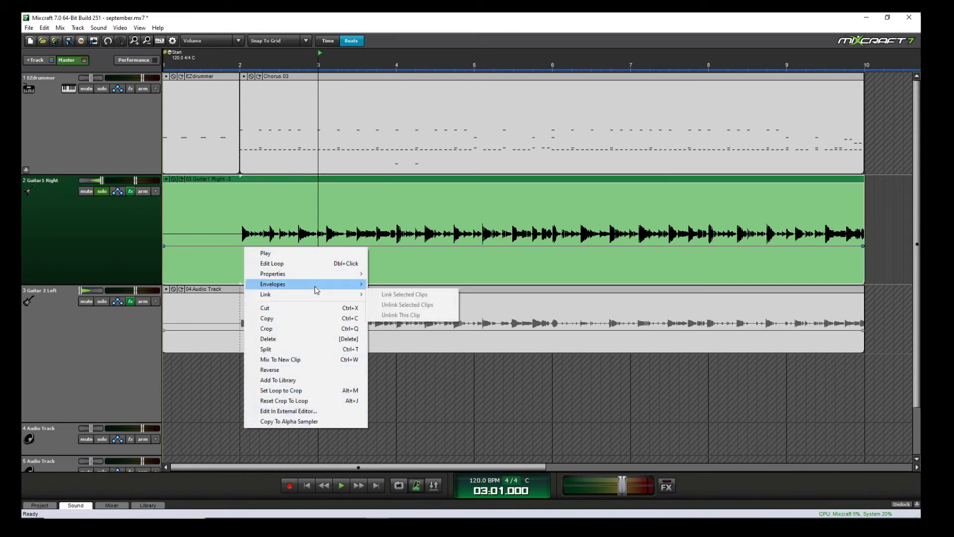
pyautogui.moveTo(420, 331)
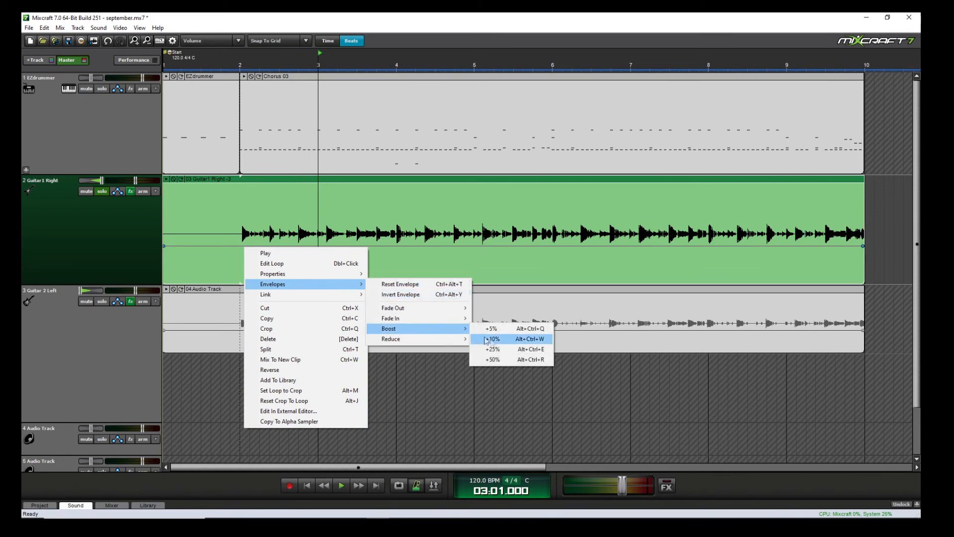
pyautogui.click(504, 354)
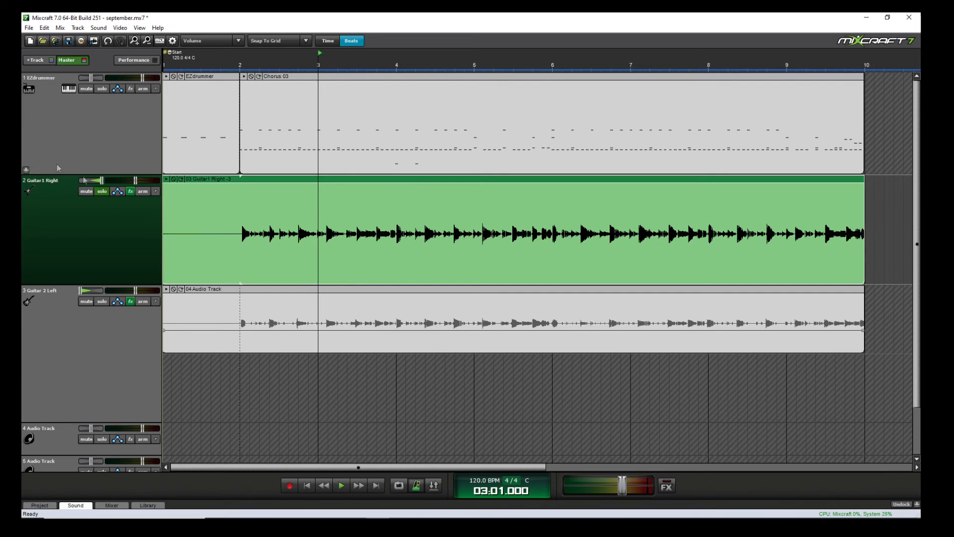
# Set the Guitar1 Right track's volume to 100% and centre its pan.
pyautogui.rightClick(135, 182)
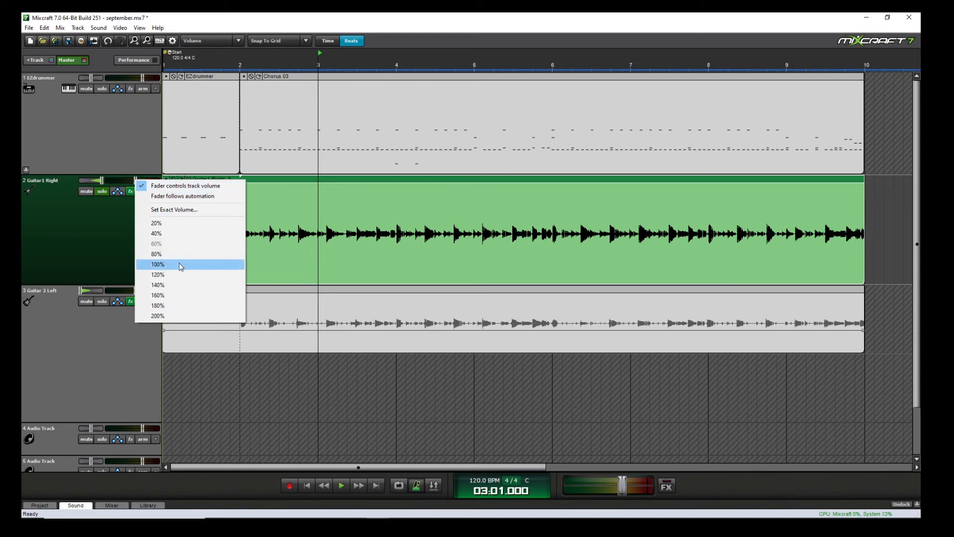
pyautogui.click(180, 264)
pyautogui.moveTo(102, 180)
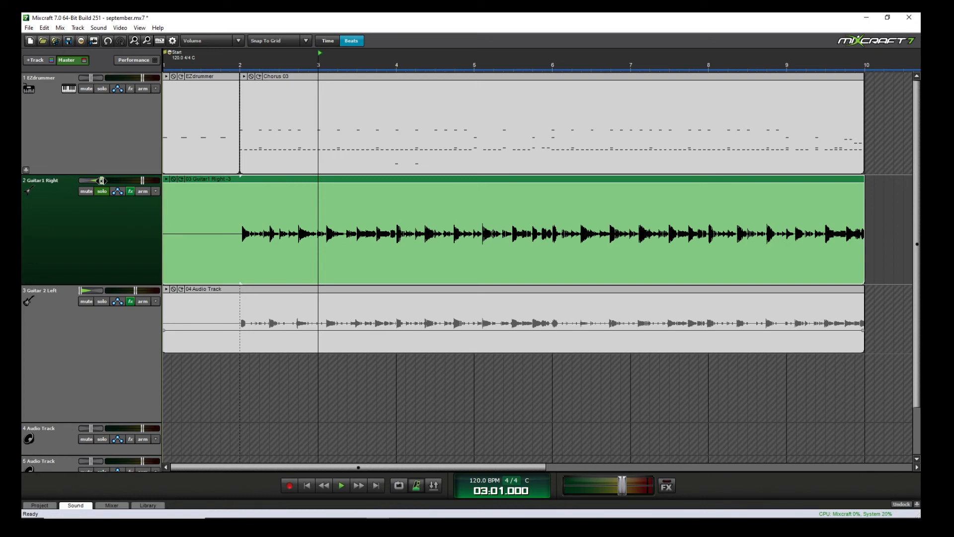
pyautogui.moveTo(102, 180); pyautogui.dragTo(90, 180)
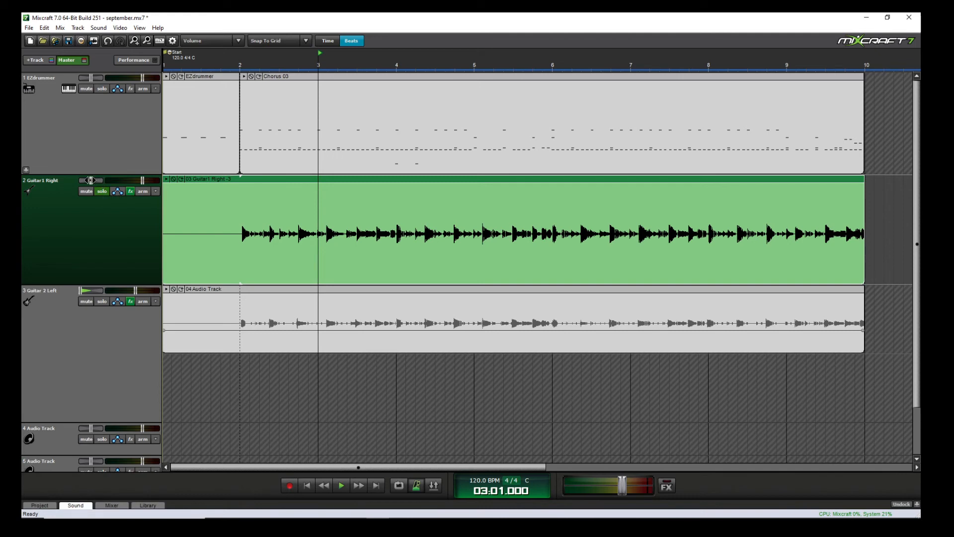
# Turn off all effects in the Guitar1 Right track's effect list and close the list.
pyautogui.click(131, 192)
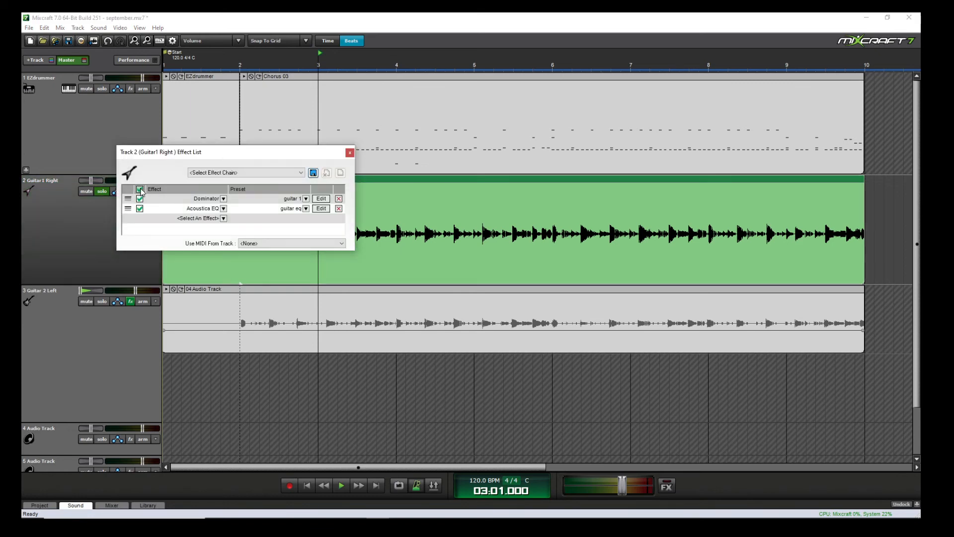
pyautogui.click(140, 191)
pyautogui.click(350, 153)
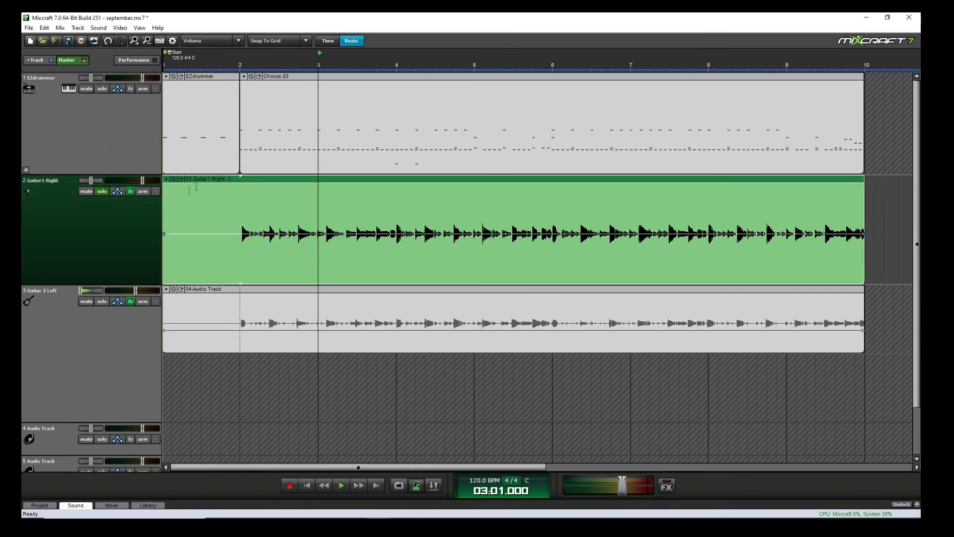
# Set the project's master volume to 100%.
pyautogui.rightClick(622, 488)
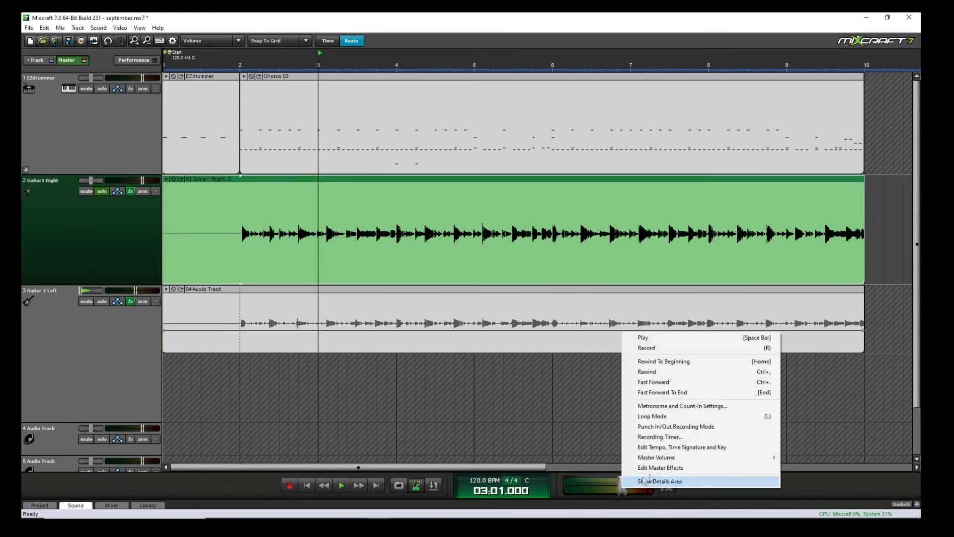
pyautogui.click(623, 490)
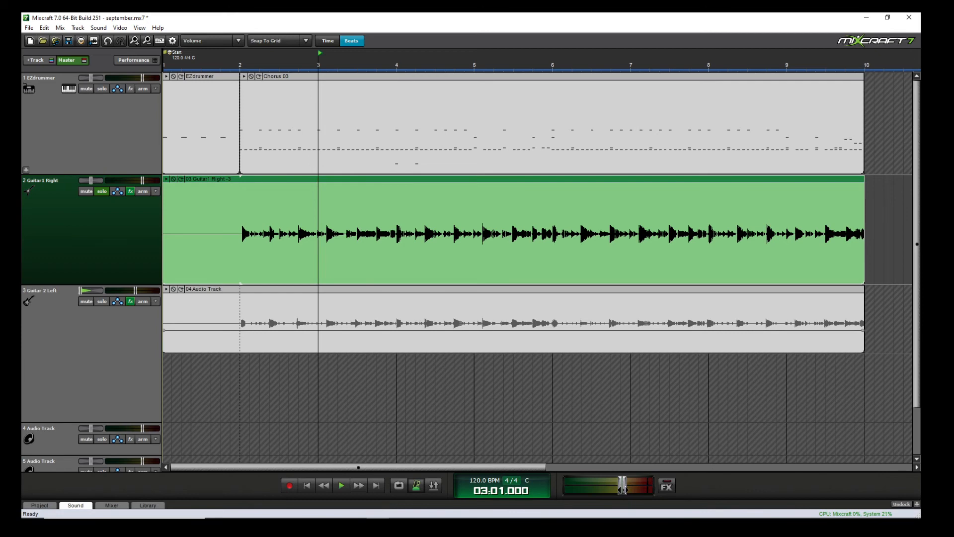
pyautogui.rightClick(624, 490)
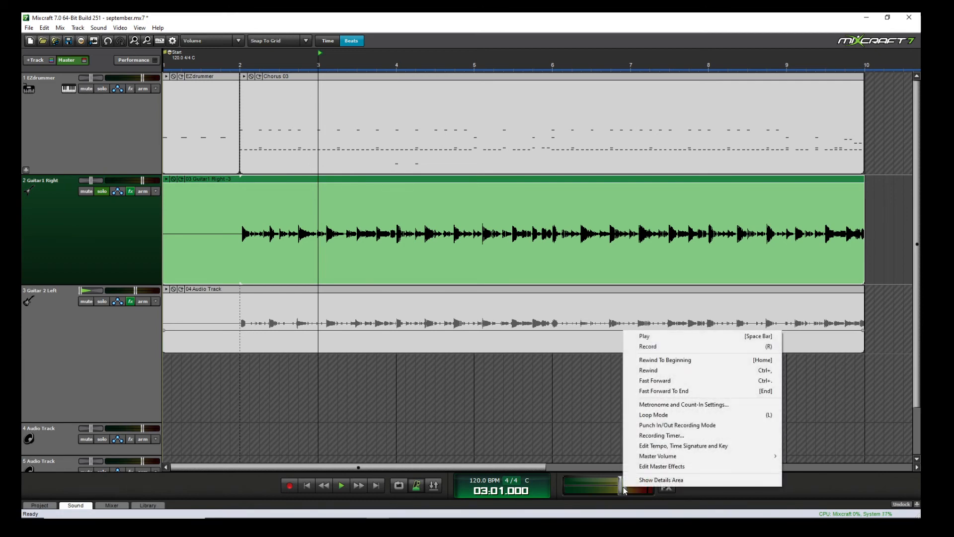
pyautogui.moveTo(684, 462)
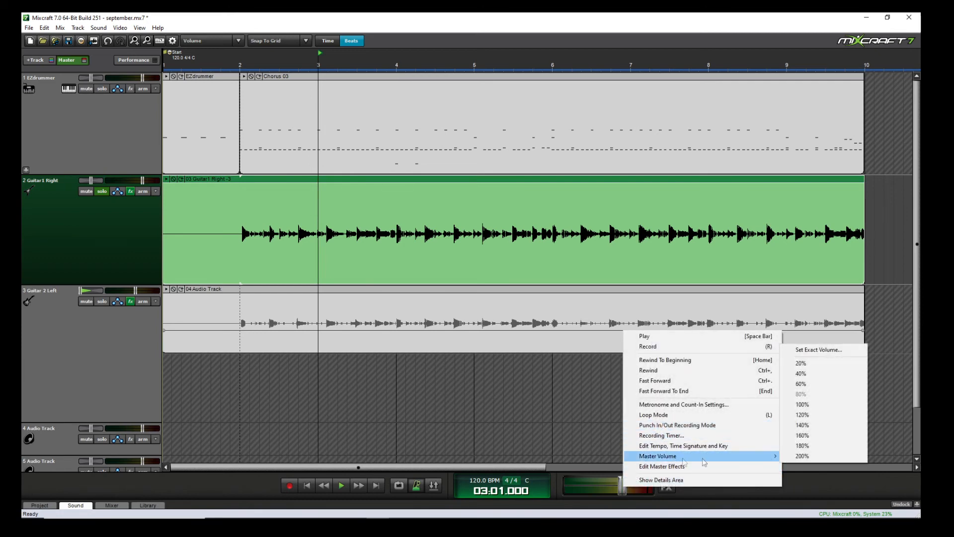
pyautogui.click(831, 403)
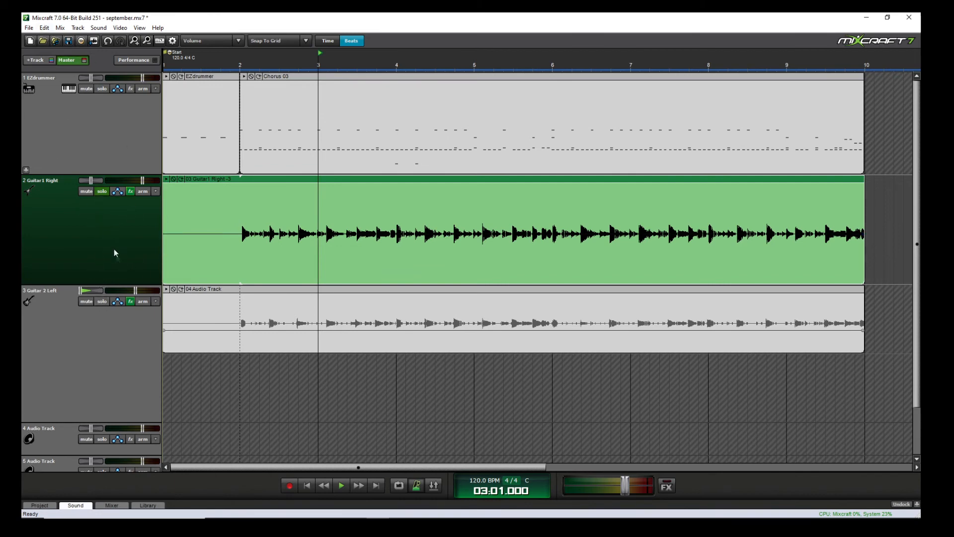
# Start a WAV mixdown of the soloed guitar without saving the project, and name the file guitar right sept.
pyautogui.click(29, 28)
pyautogui.moveTo(73, 94)
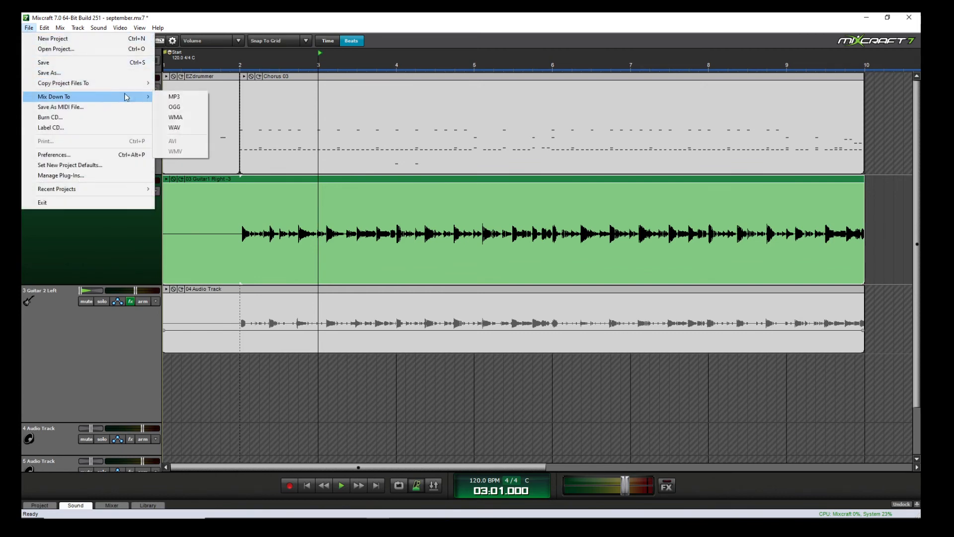
pyautogui.click(190, 130)
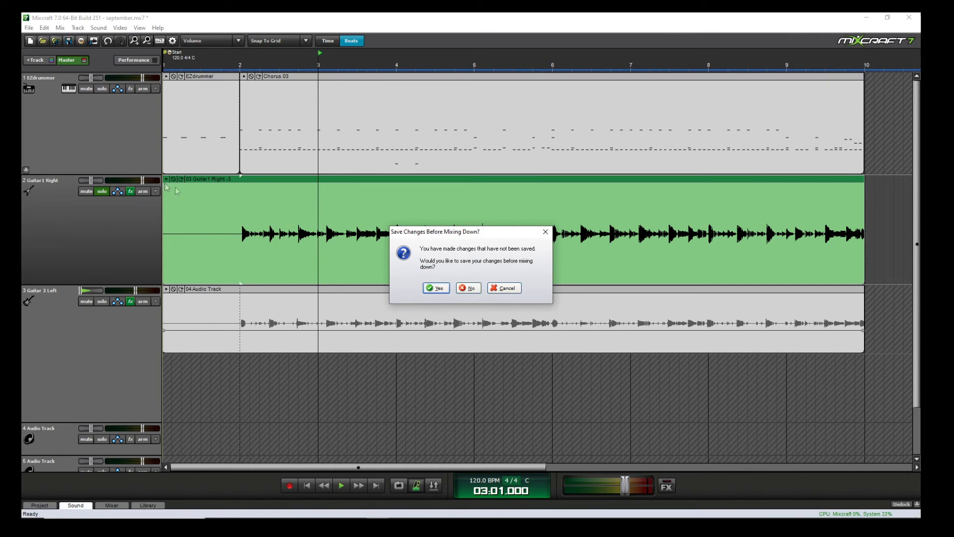
pyautogui.click(469, 289)
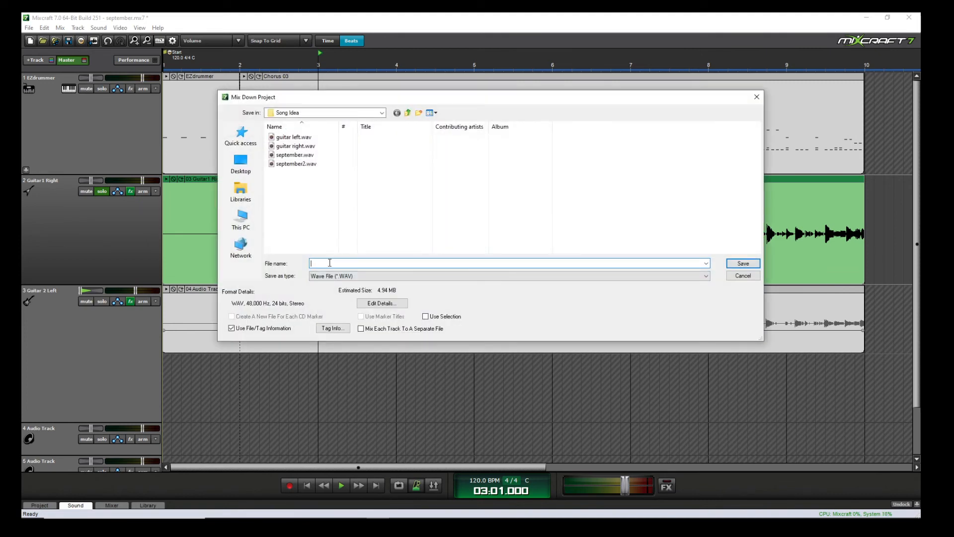
pyautogui.write('guitar right sept')
# Configure the WAV format as mono, save the guitar right sept mixdown, and close the music player.
pyautogui.click(381, 304)
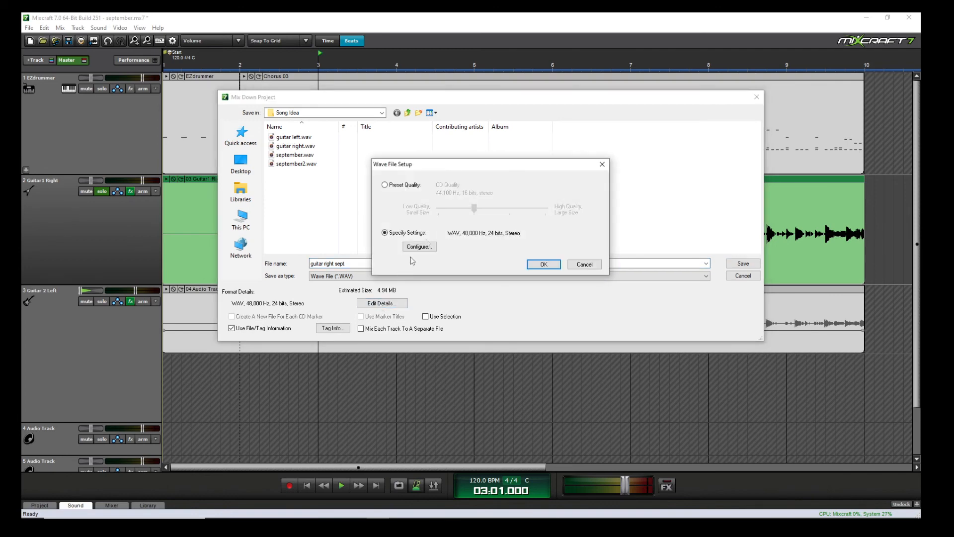
pyautogui.click(419, 247)
pyautogui.click(465, 228)
pyautogui.click(512, 248)
pyautogui.click(544, 264)
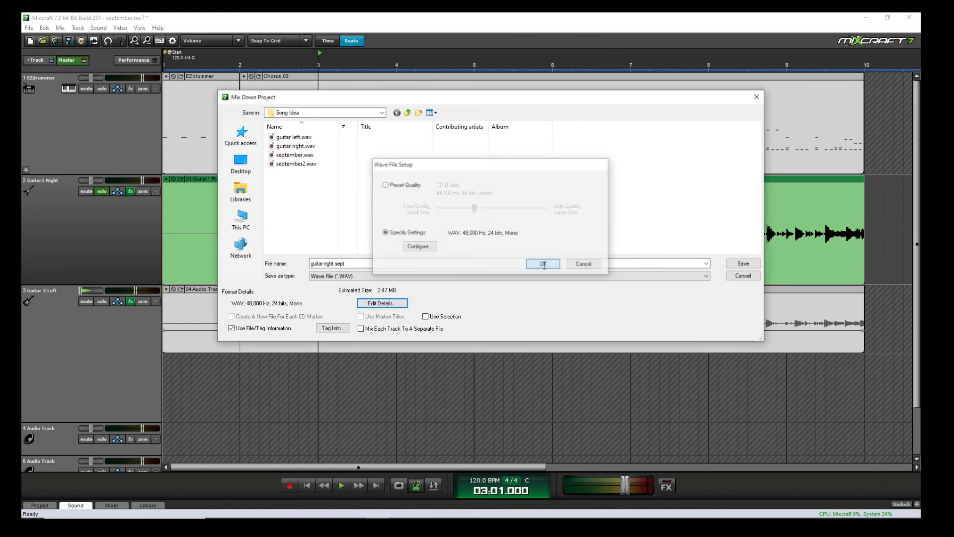
pyautogui.click(743, 263)
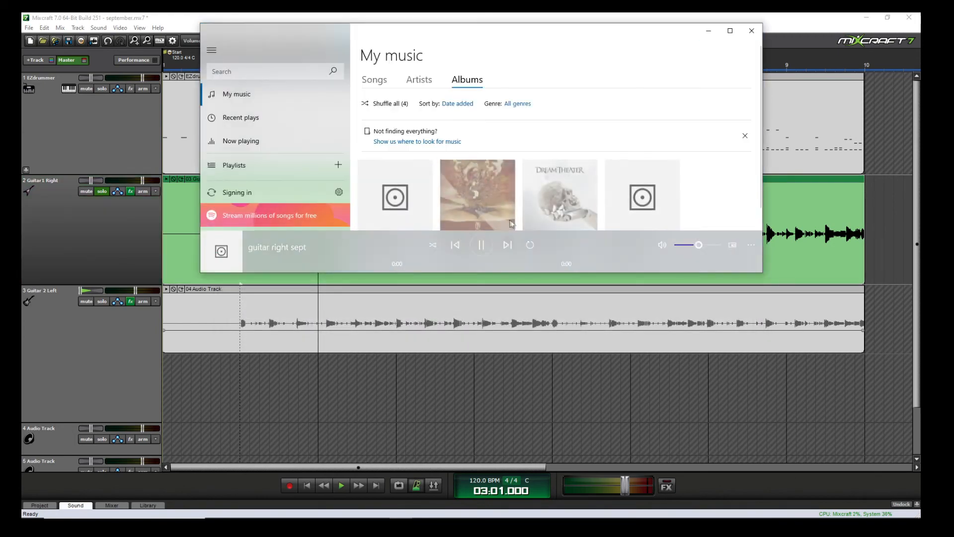
pyautogui.click(753, 32)
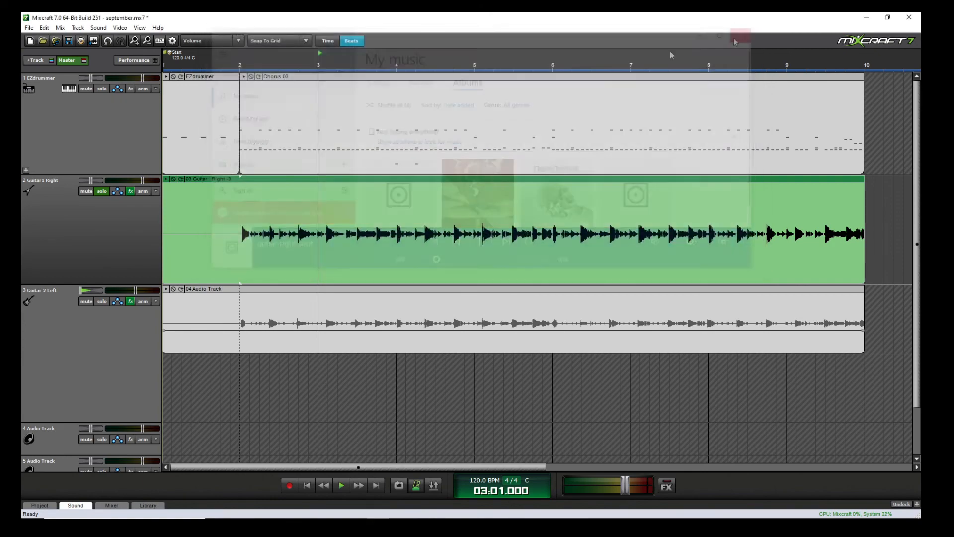
# Unsolo the Guitar1 Right track, and give Guitar 2 Left a centred pan and 100% volume.
pyautogui.click(101, 193)
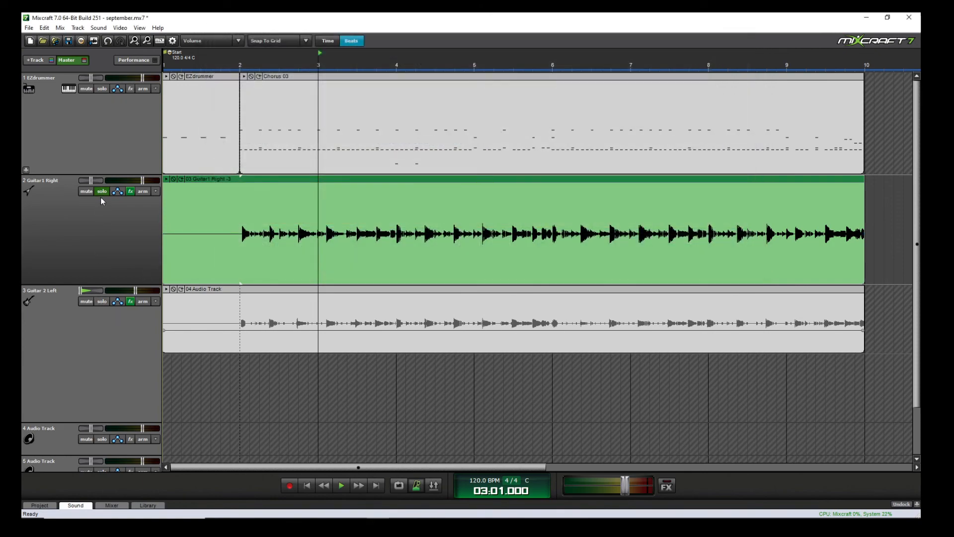
pyautogui.click(101, 194)
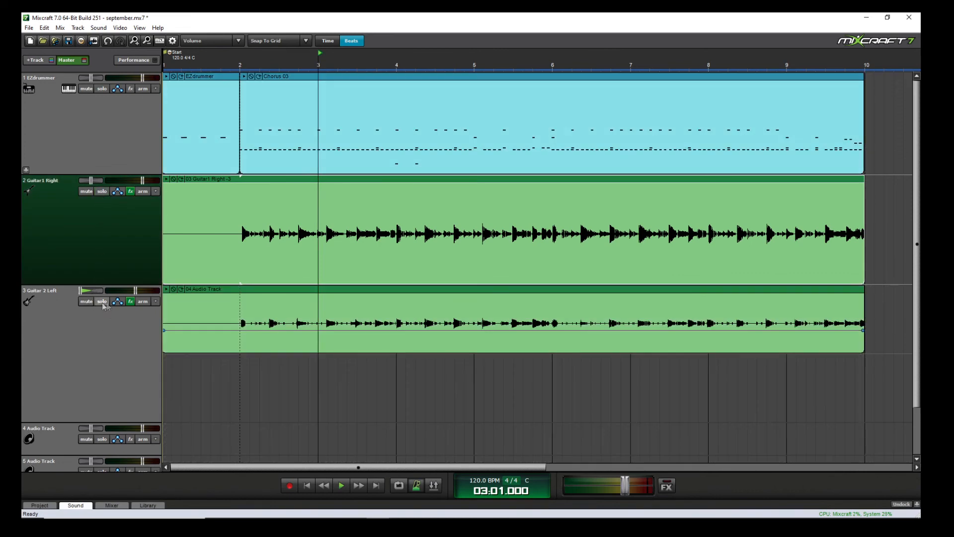
pyautogui.moveTo(79, 293)
pyautogui.moveTo(79, 293); pyautogui.dragTo(91, 290)
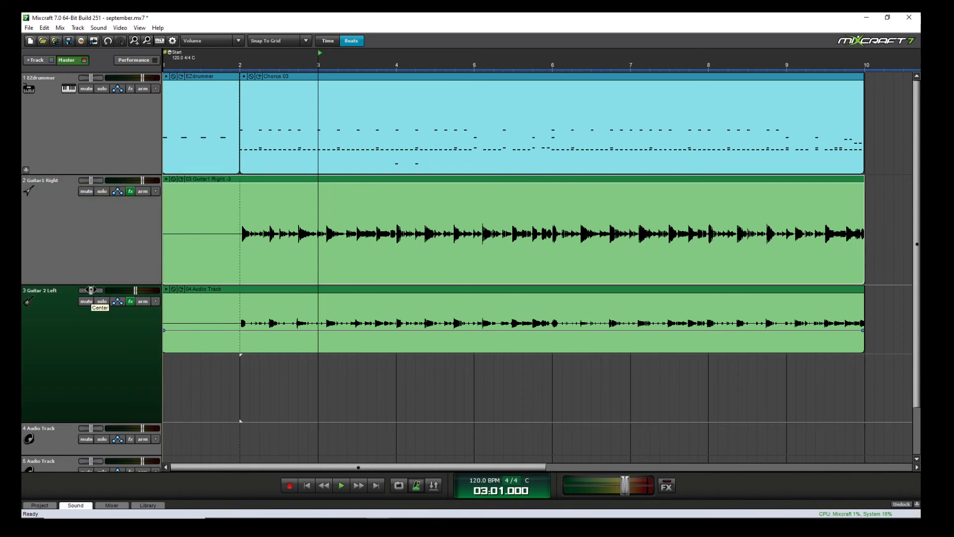
pyautogui.rightClick(139, 294)
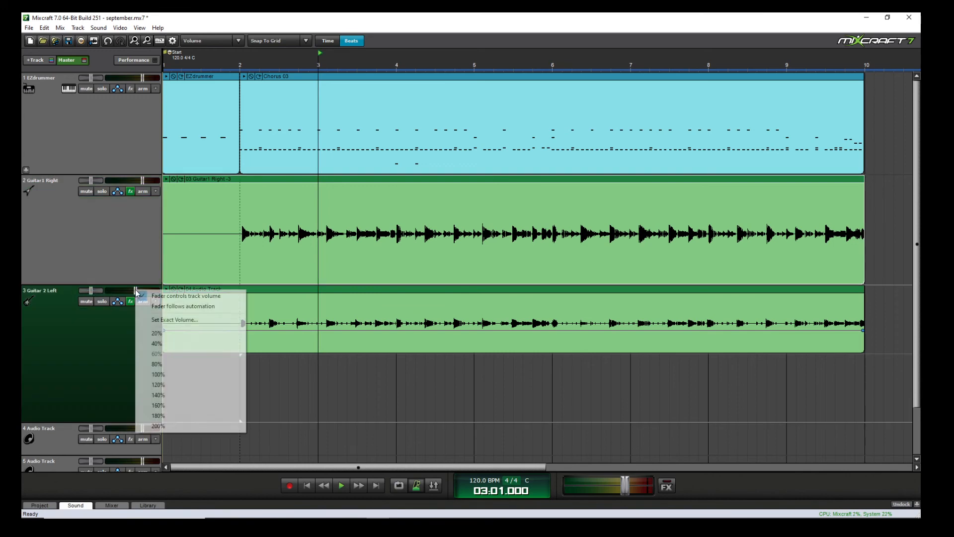
pyautogui.click(175, 376)
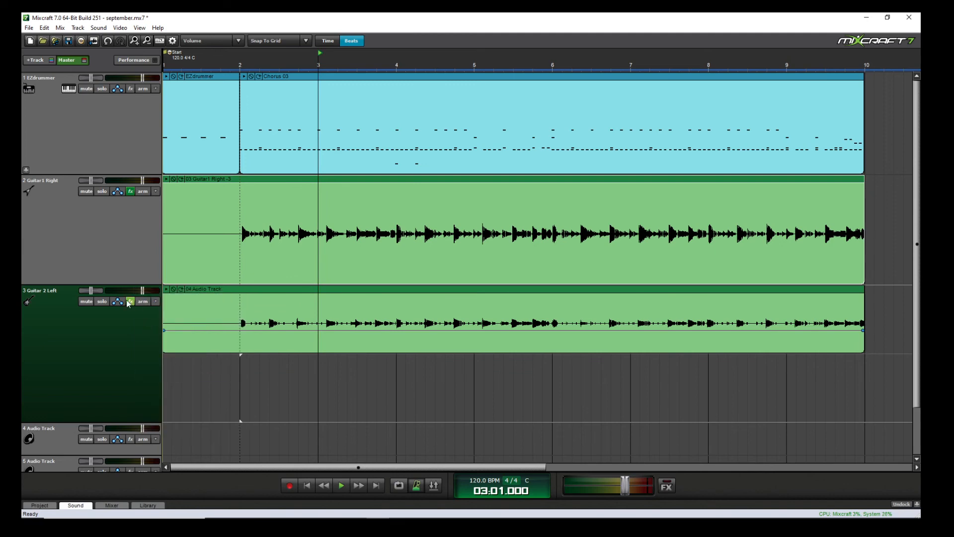
# Boost the Guitar 2 Left clip's volume envelope by 25%.
pyautogui.rightClick(258, 333)
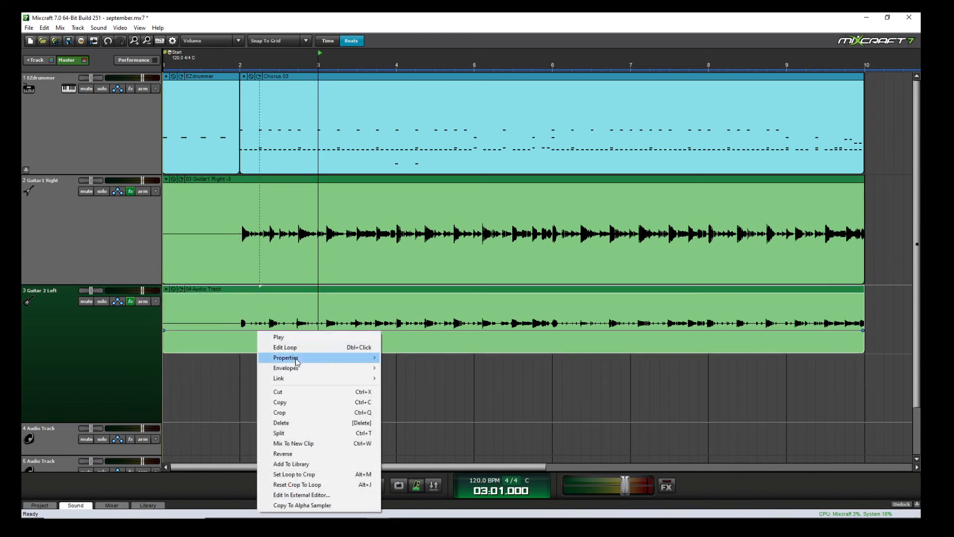
pyautogui.moveTo(309, 367)
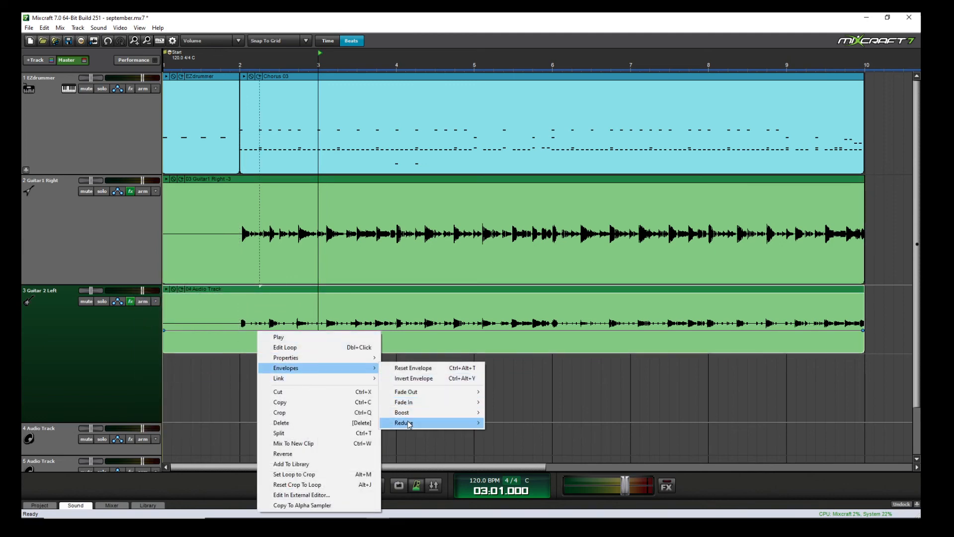
pyautogui.rightClick(235, 327)
pyautogui.moveTo(305, 368)
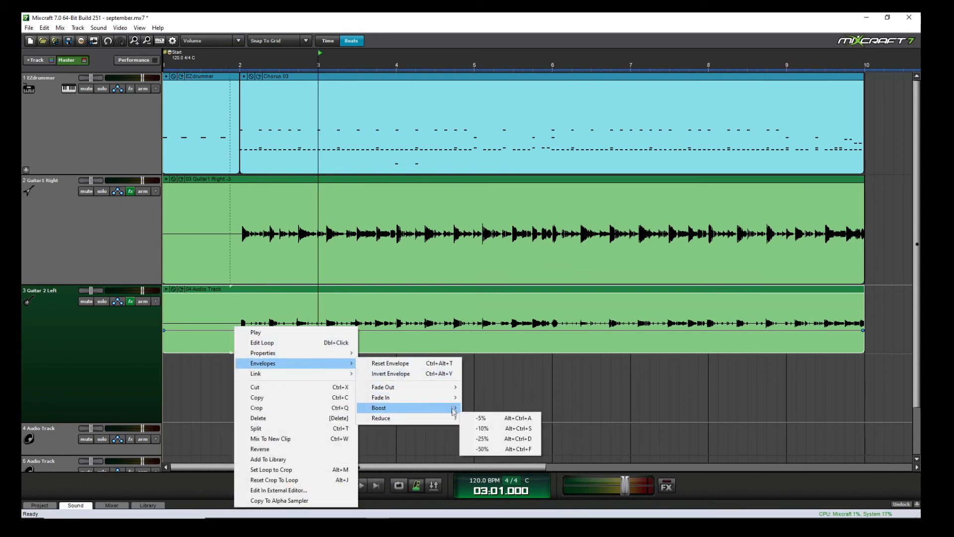
pyautogui.moveTo(442, 408)
pyautogui.click(495, 429)
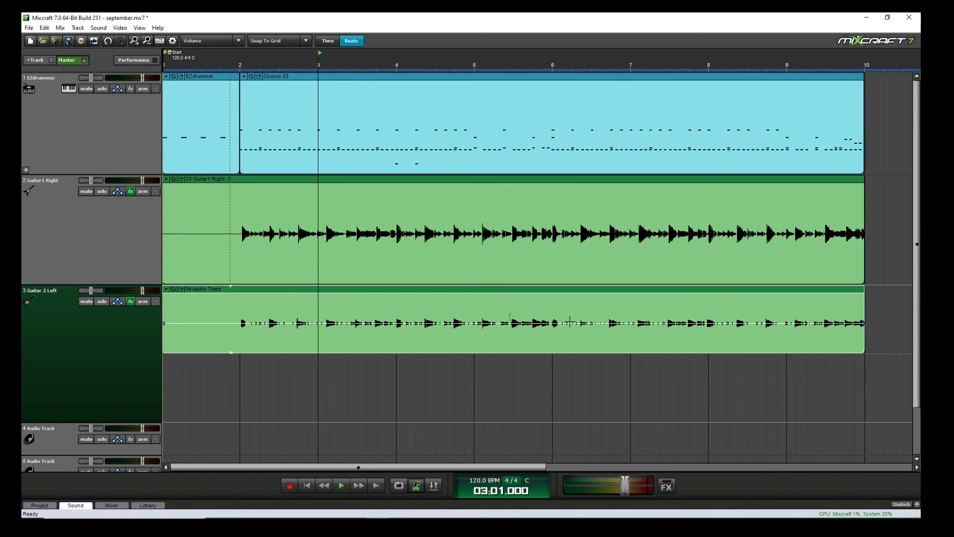
# Try lowering the start of the Guitar 2 Left clip's volume envelope and undo the change.
pyautogui.moveTo(165, 324); pyautogui.dragTo(249, 362)
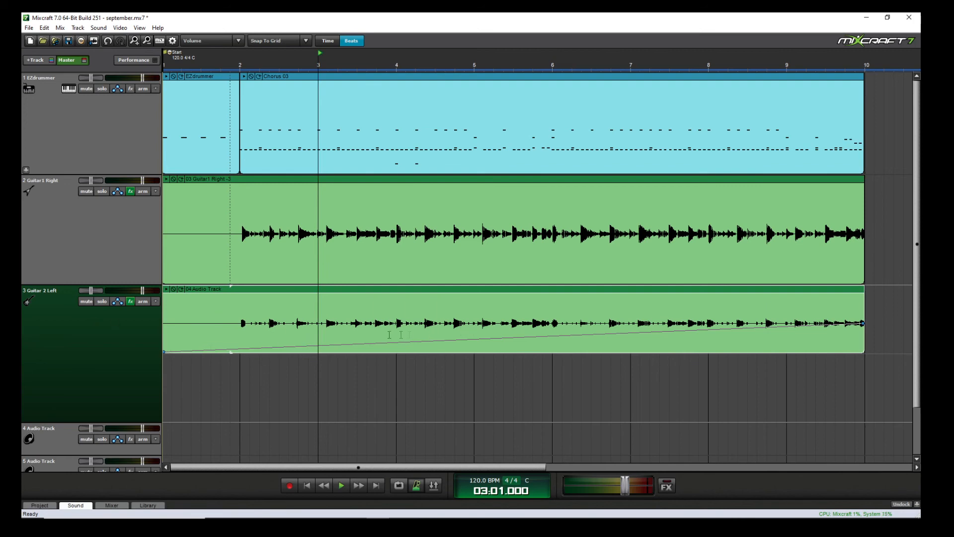
pyautogui.rightClick(334, 345)
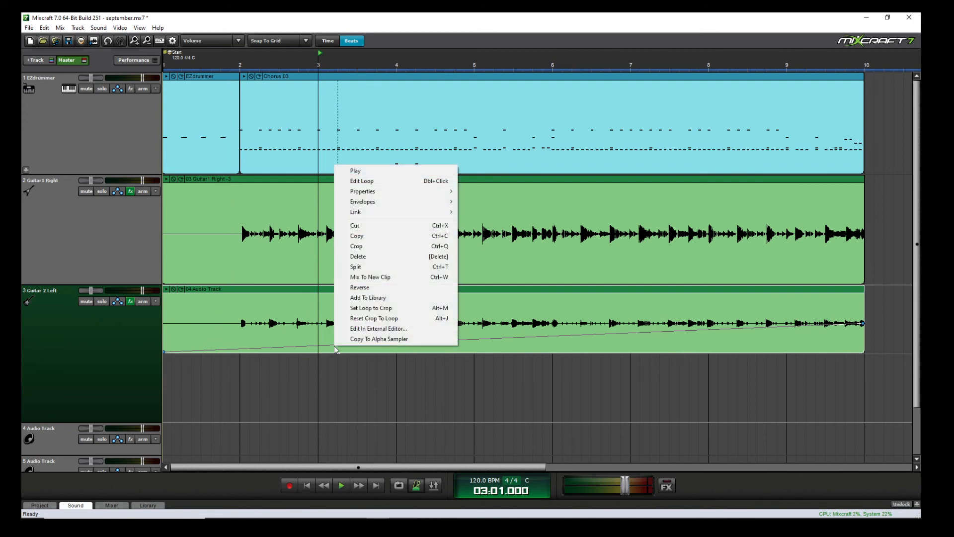
pyautogui.click(44, 28)
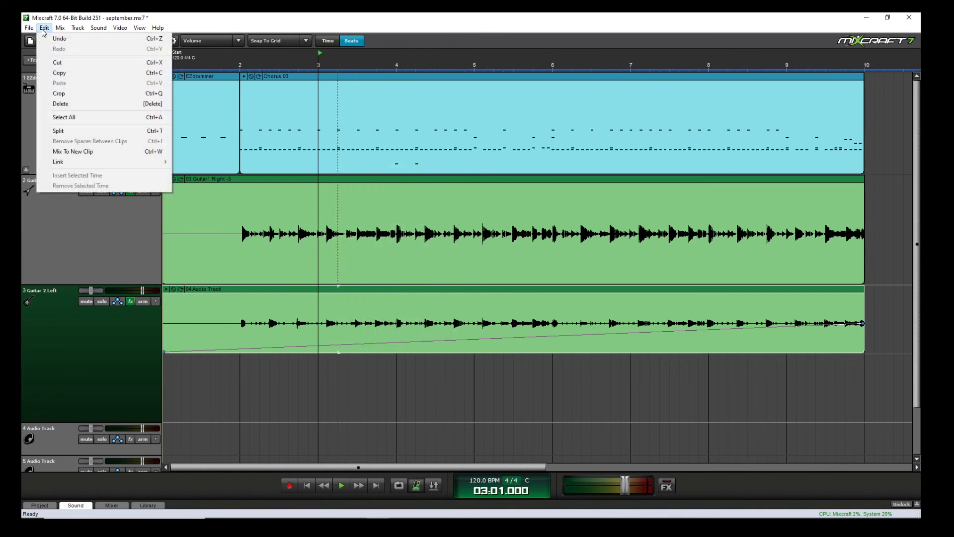
pyautogui.click(45, 39)
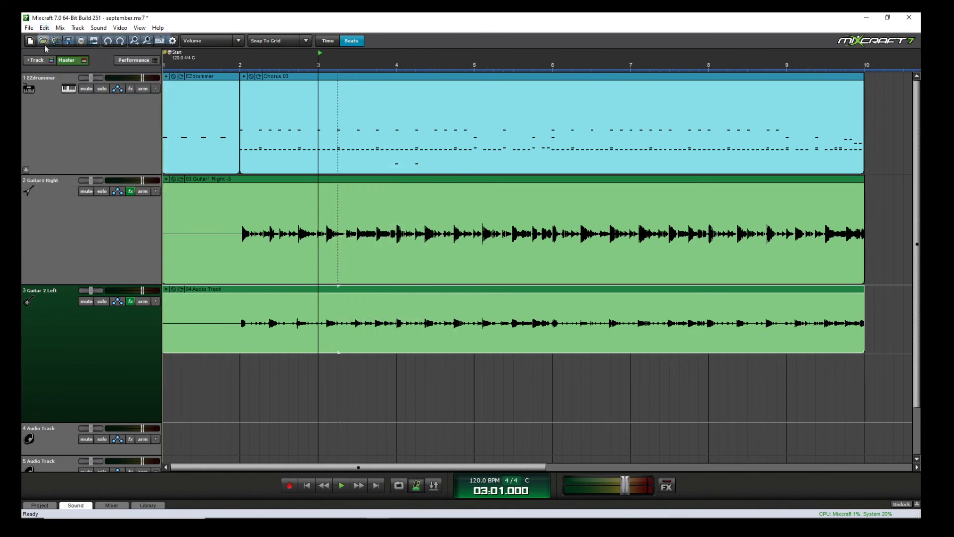
# Turn off all effects in the Guitar 2 Left track's effect list and solo the track.
pyautogui.click(131, 301)
pyautogui.click(159, 348)
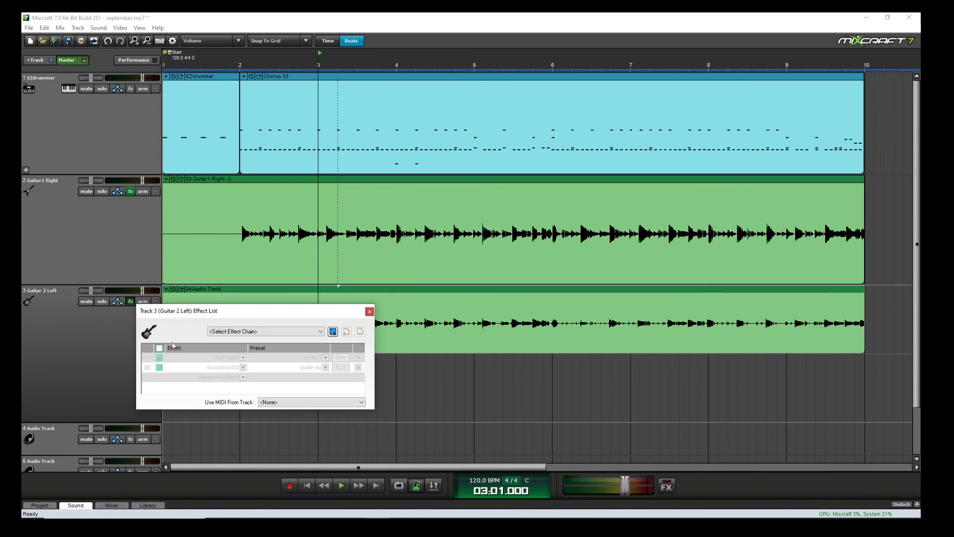
pyautogui.click(369, 311)
pyautogui.click(102, 301)
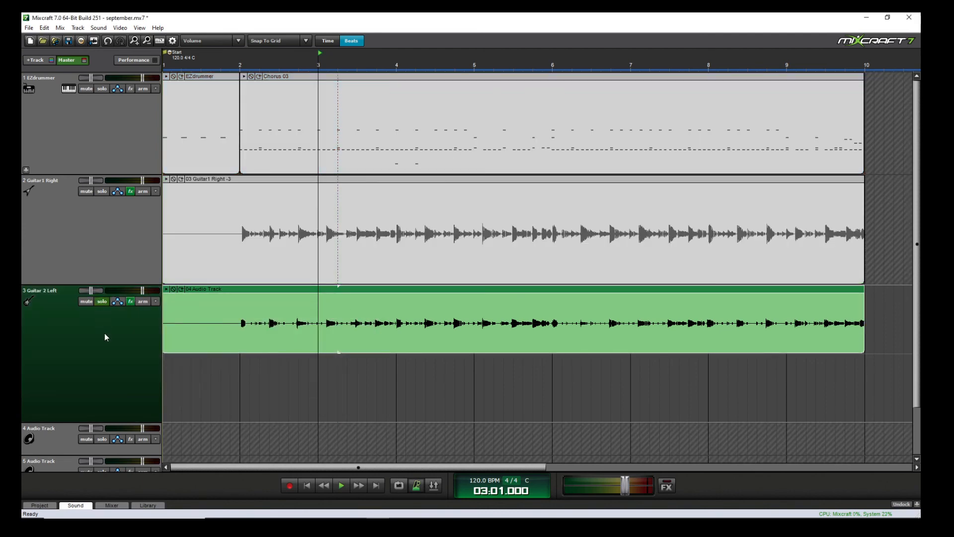
# Mix down the soloed Guitar 2 Left track to WAV as guitar left sept without saving the project, and close the music player.
pyautogui.click(29, 28)
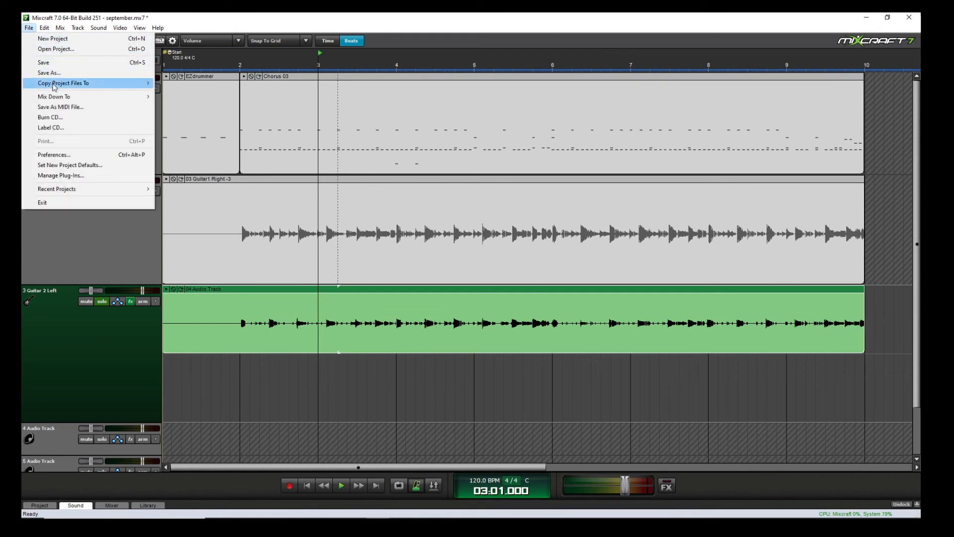
pyautogui.moveTo(74, 96)
pyautogui.click(169, 127)
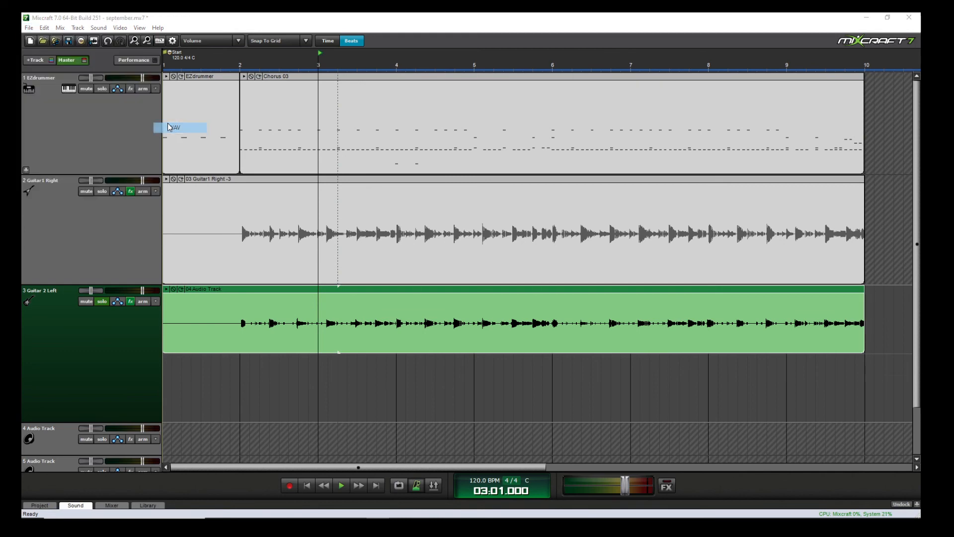
pyautogui.click(469, 289)
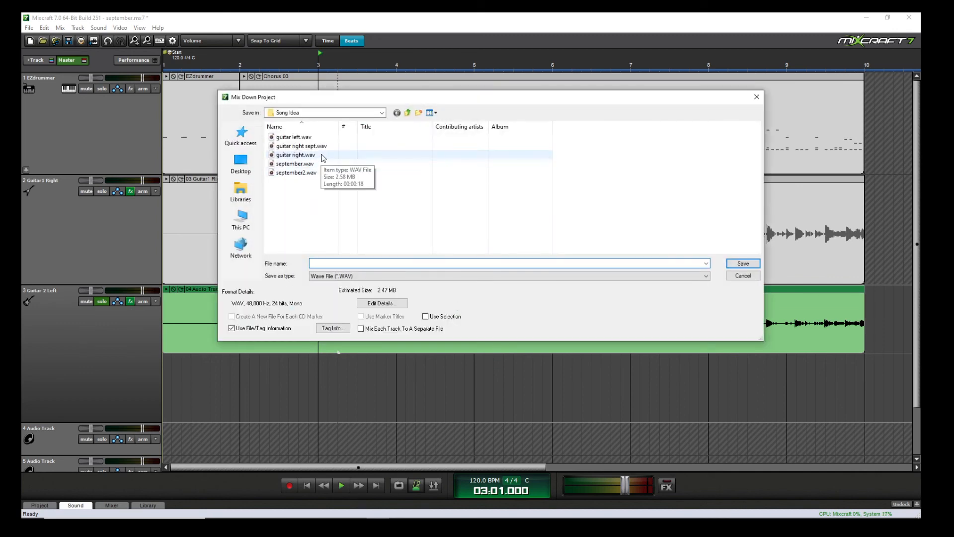
pyautogui.click(294, 137)
pyautogui.click(328, 264)
pyautogui.click(330, 264)
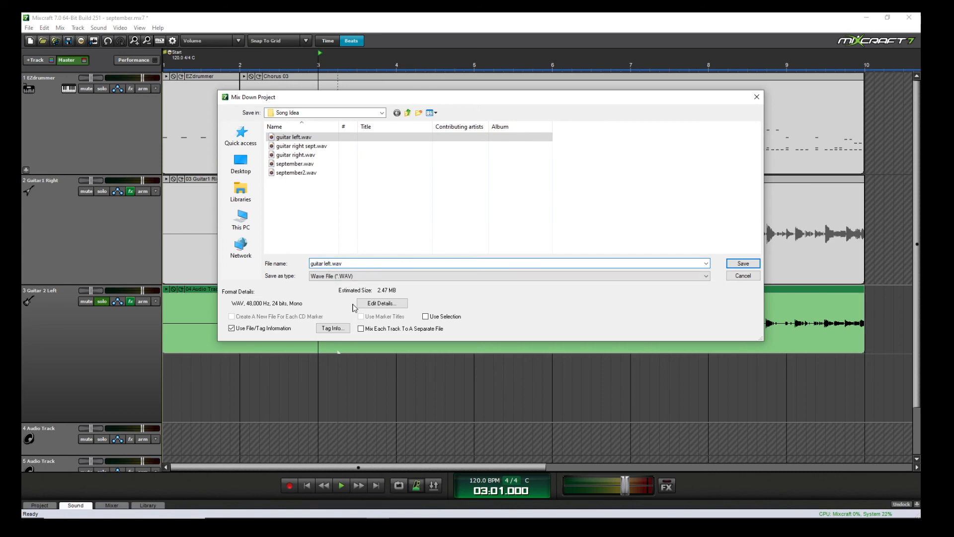
pyautogui.write('sept')
pyautogui.press('Return')
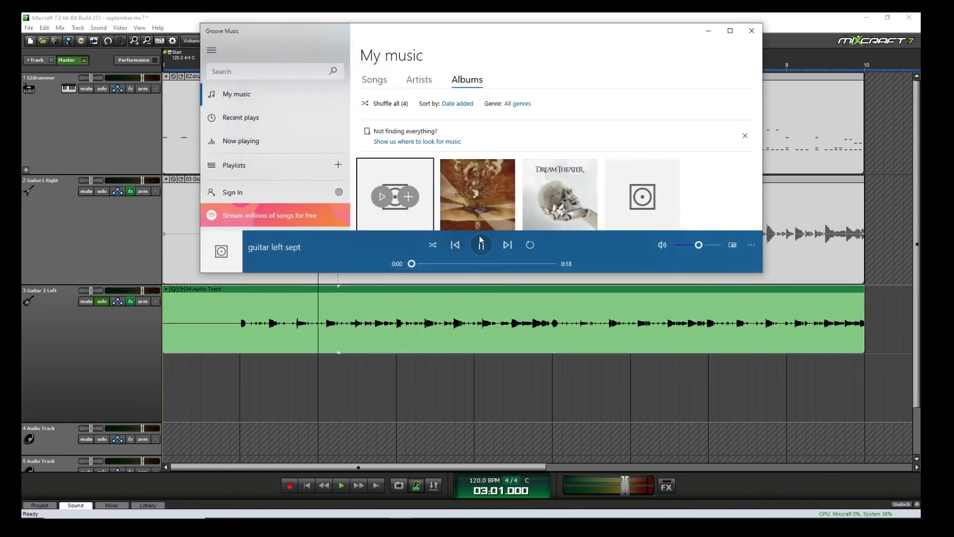
pyautogui.click(482, 250)
pyautogui.click(752, 31)
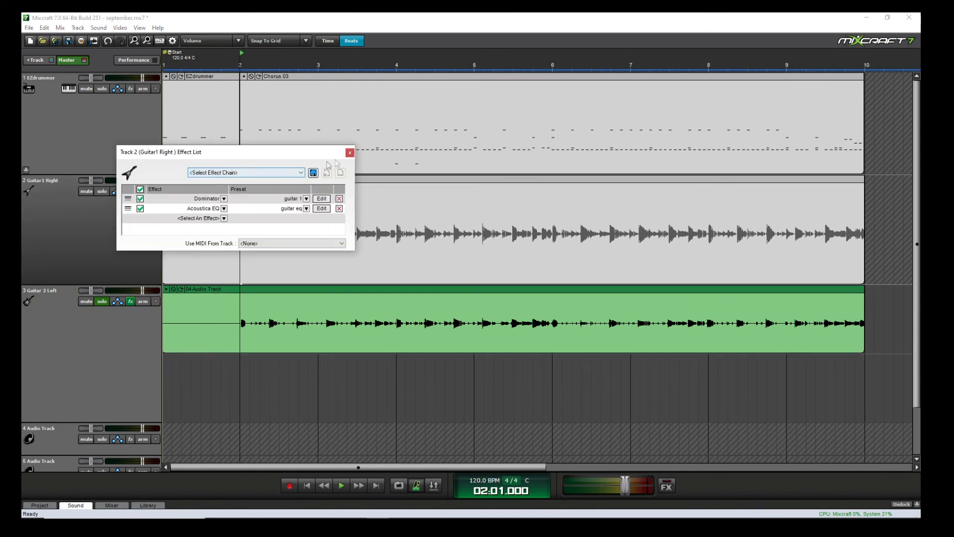
# Review the effect lists of the Guitar1 Right and Guitar 2 Left tracks and close them.
pyautogui.click(351, 154)
pyautogui.click(131, 301)
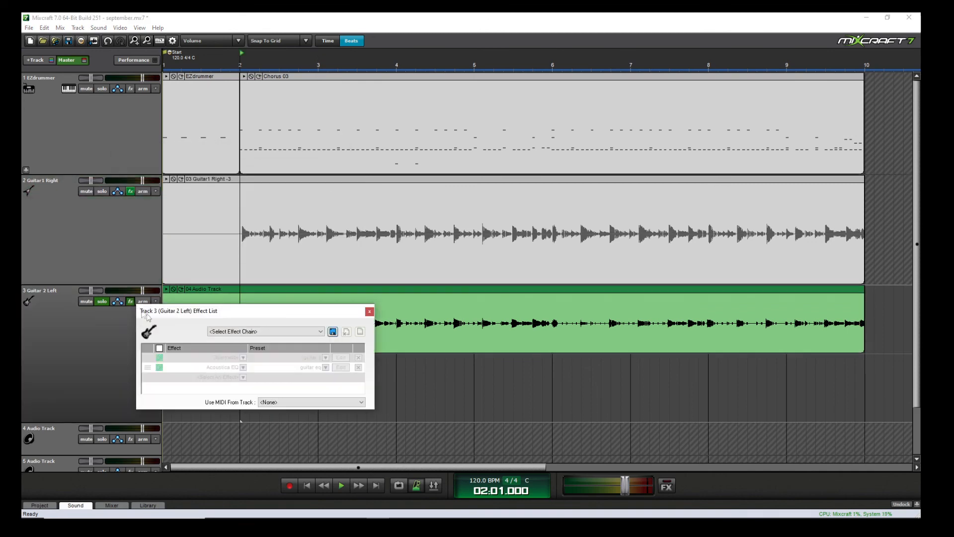
pyautogui.click(104, 316)
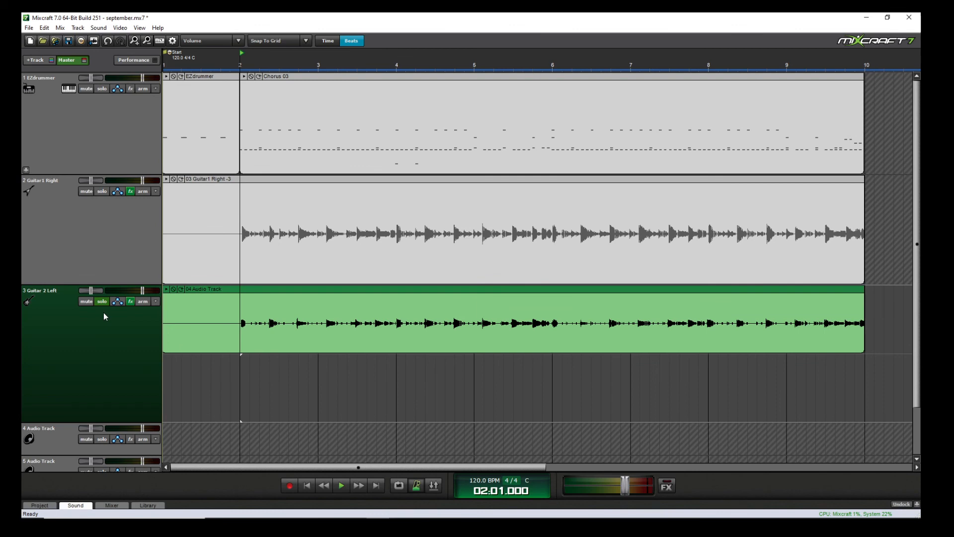
# Solo the EZdrummer track in place of the guitar tracks.
pyautogui.click(102, 192)
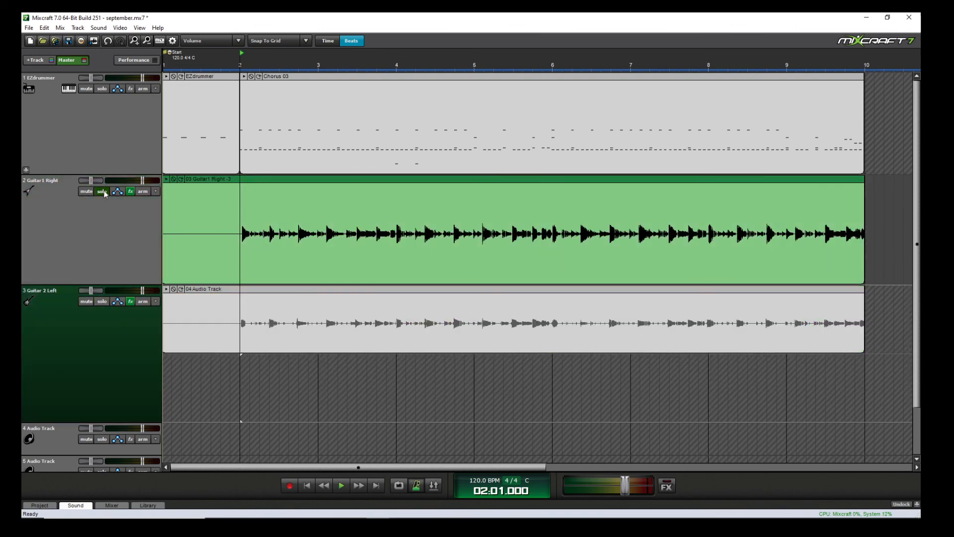
pyautogui.hotkey('ctrl', 'a')
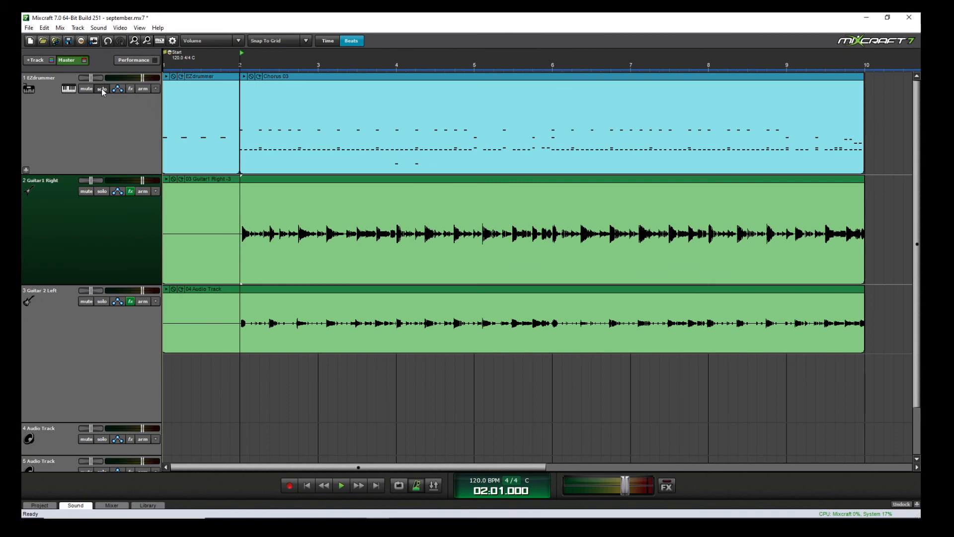
pyautogui.click(103, 89)
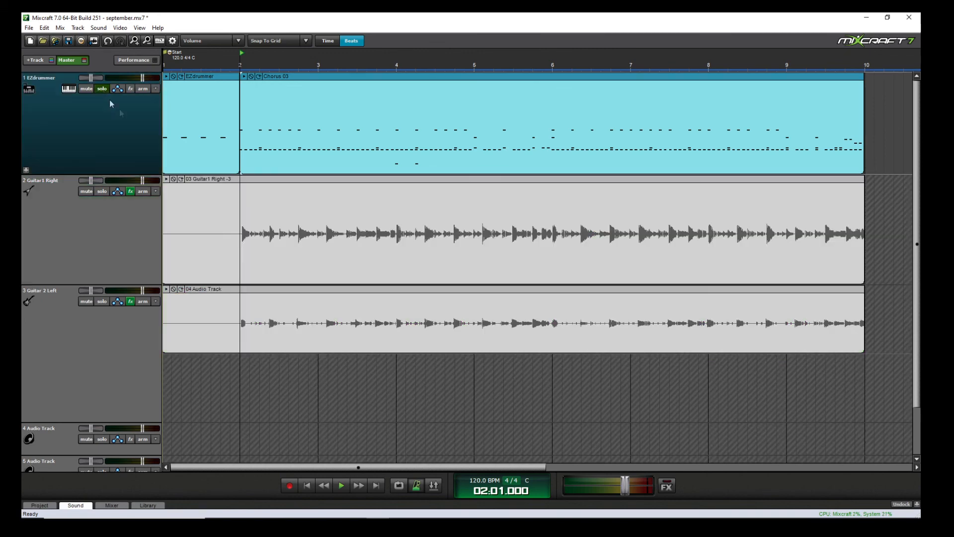
# Step the playhead through the drum clip from measure 3 to measure 6.
pyautogui.click(28, 27)
pyautogui.moveTo(64, 97)
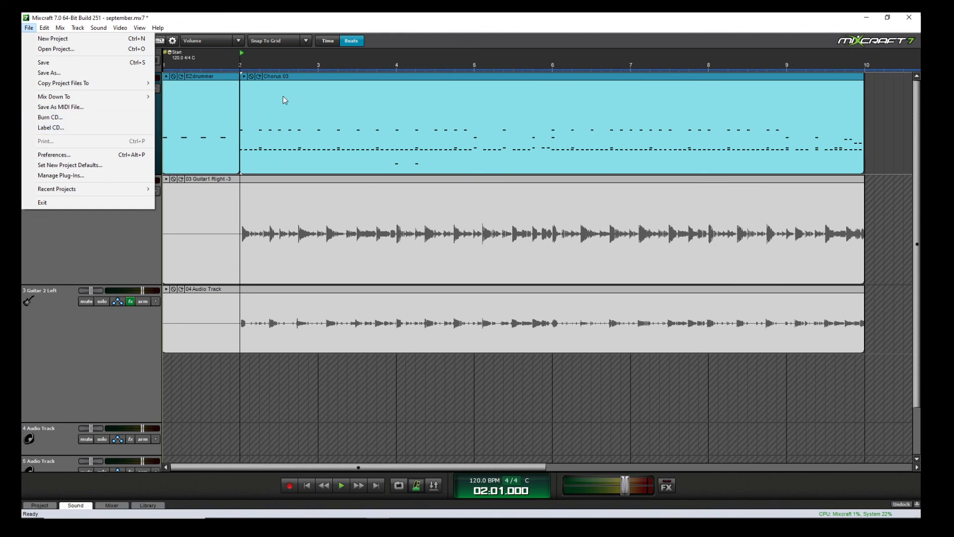
pyautogui.click(317, 98)
pyautogui.click(320, 96)
pyautogui.click(393, 92)
pyautogui.click(477, 92)
pyautogui.click(553, 90)
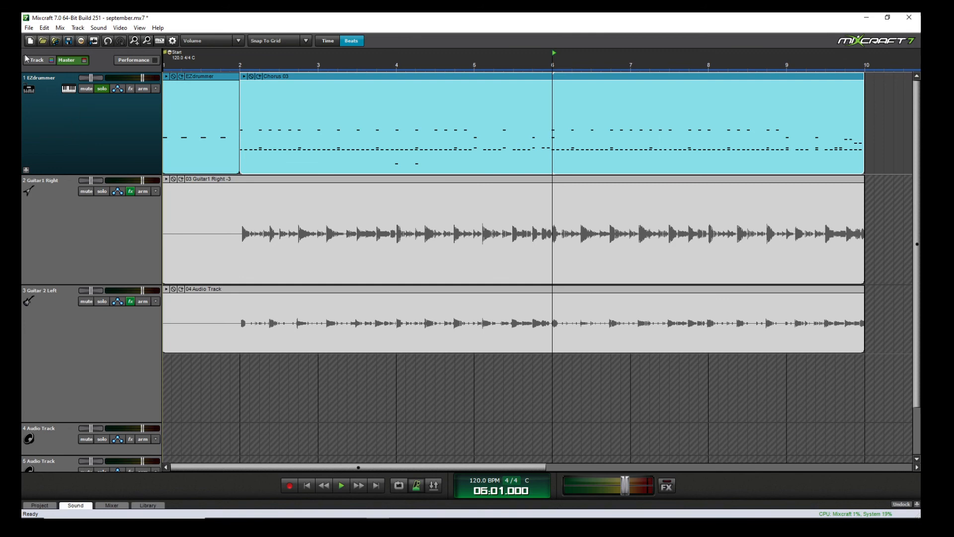
# Save the project changes and export the drum track's notes as a MIDI file named september drums midi, and dismiss the media player's error window.
pyautogui.click(29, 27)
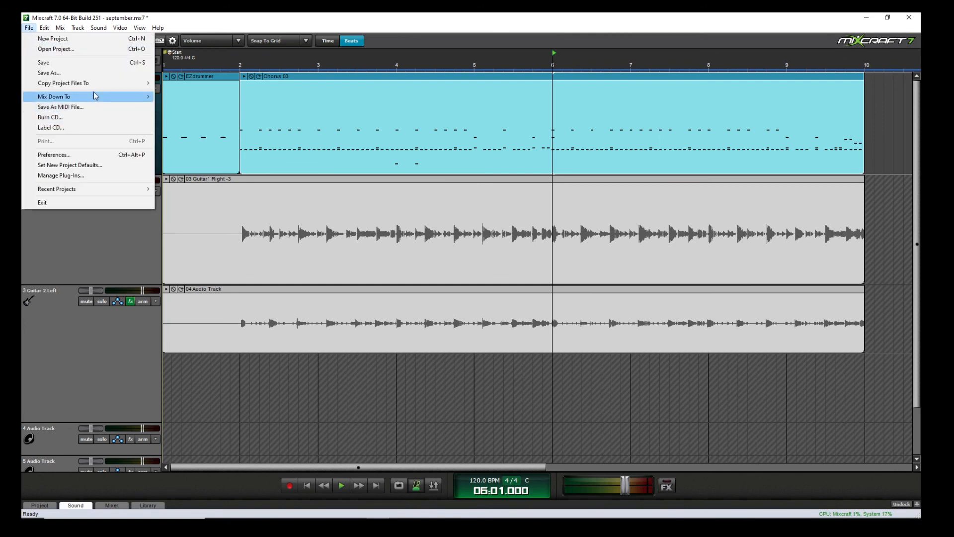
pyautogui.click(103, 109)
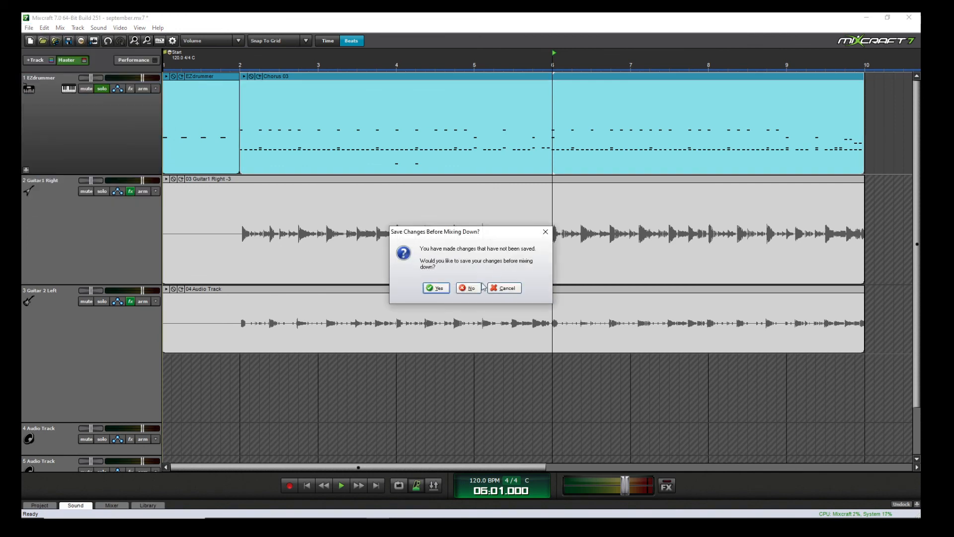
pyautogui.click(437, 288)
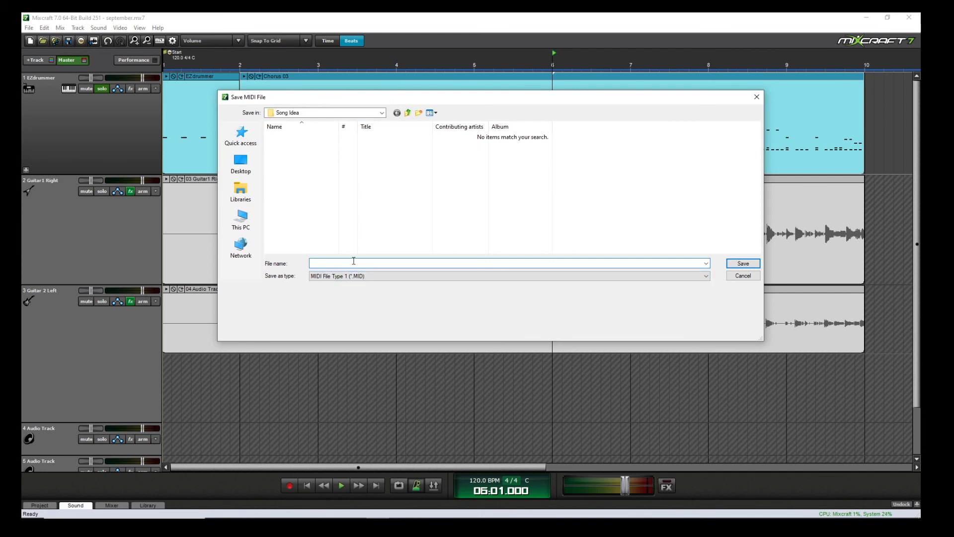
pyautogui.write('septembe')
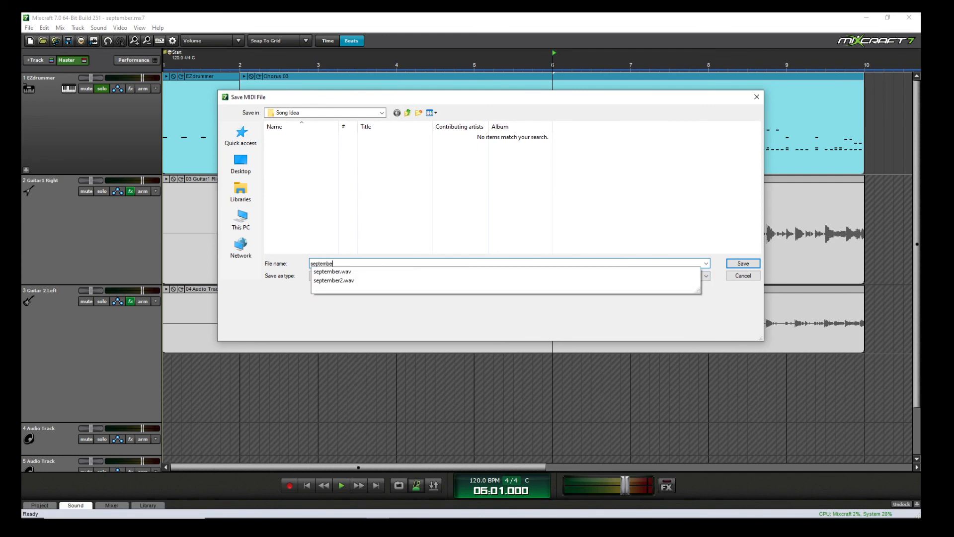
pyautogui.write('r drums midi')
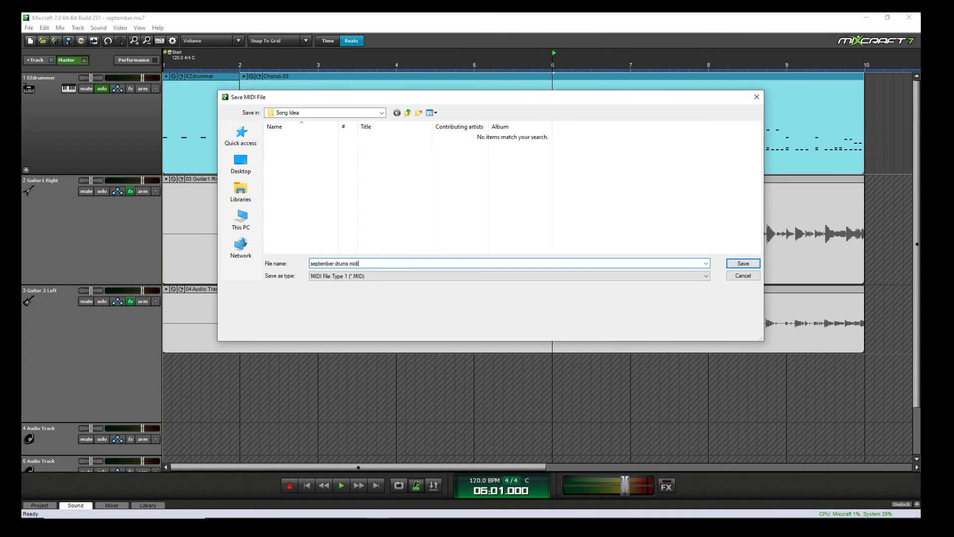
pyautogui.press('Return')
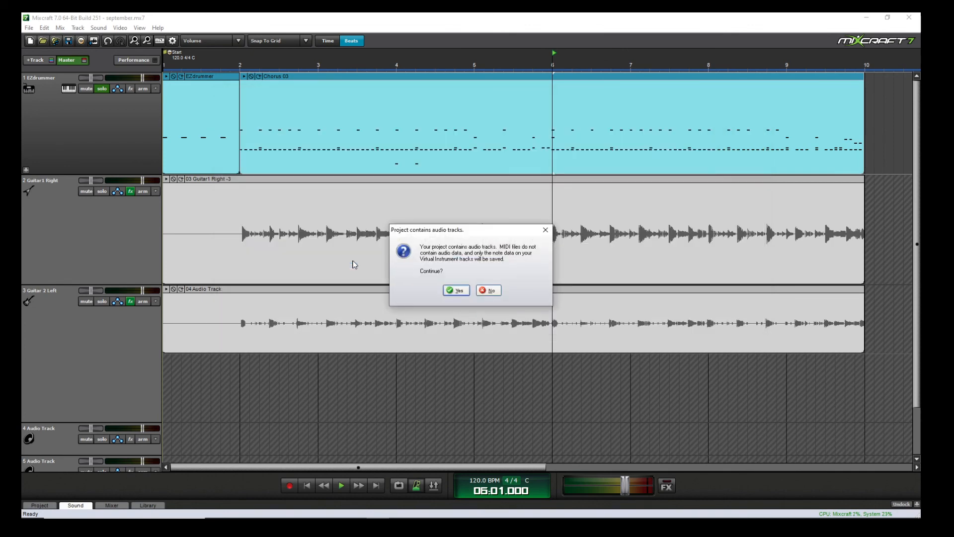
pyautogui.click(457, 291)
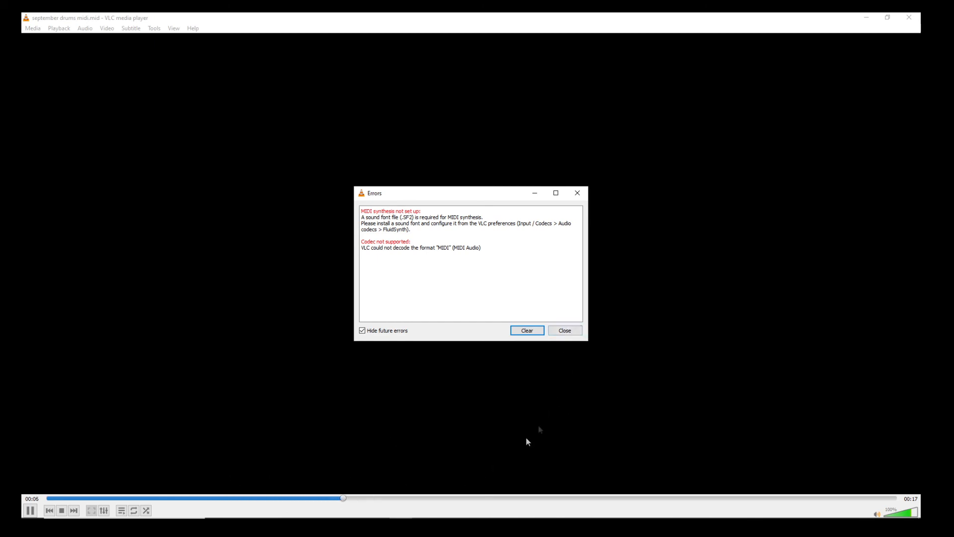
pyautogui.click(578, 333)
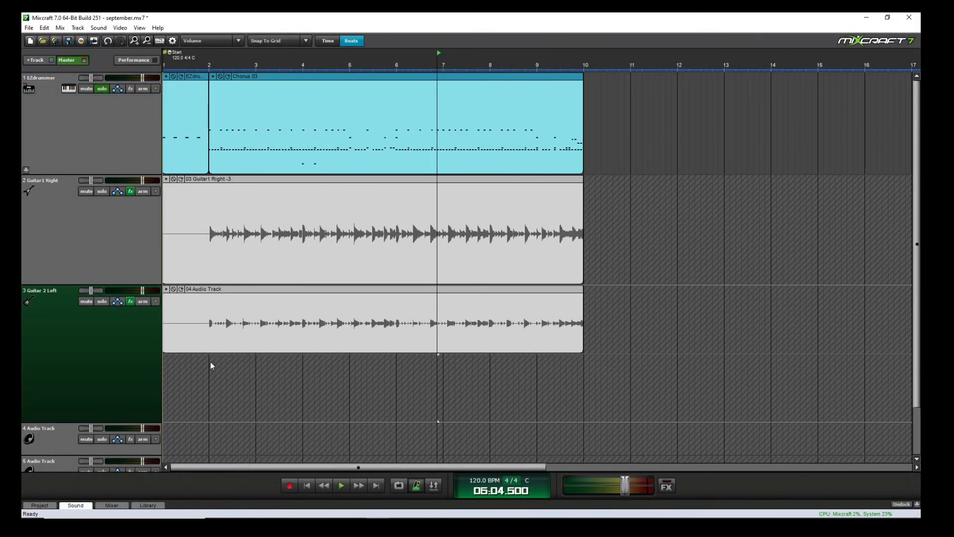
pyautogui.click(210, 362)
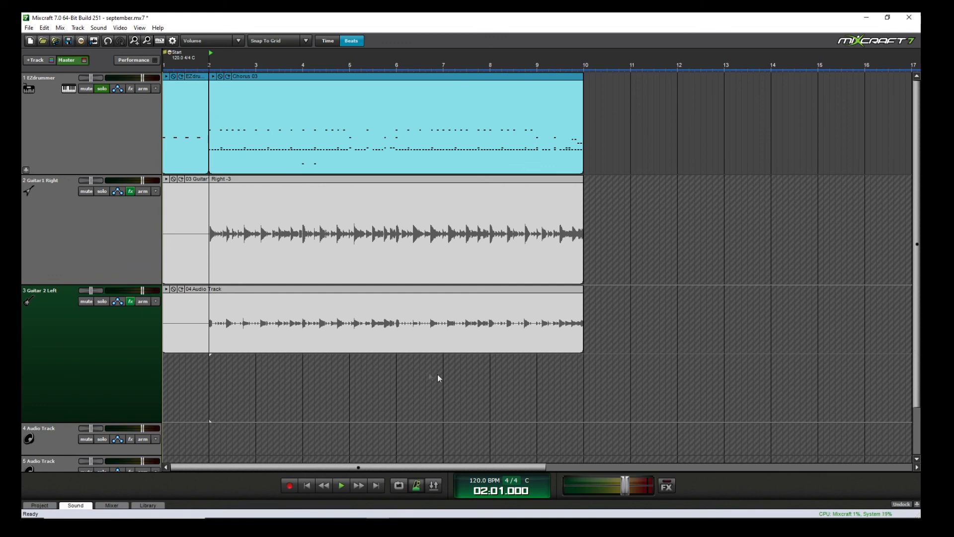
pyautogui.click(491, 365)
pyautogui.click(374, 376)
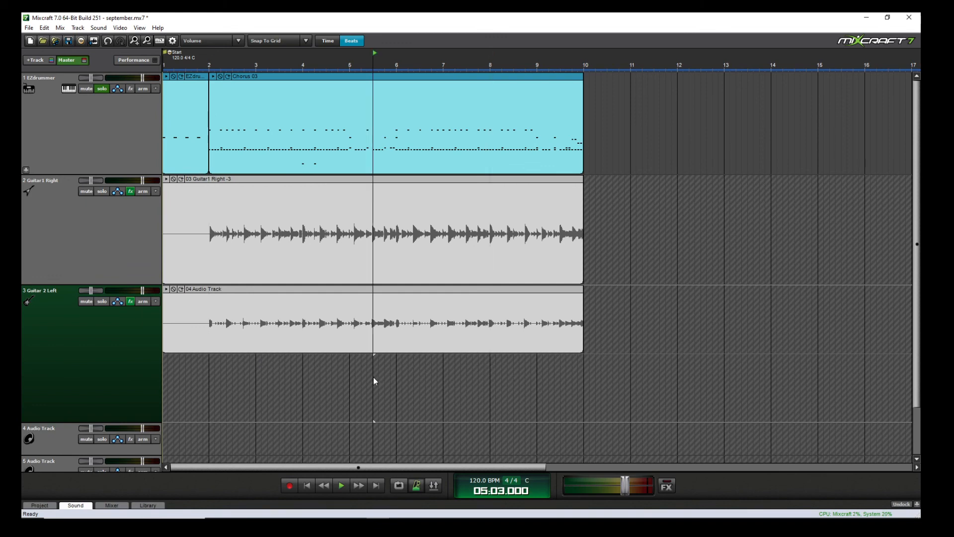
pyautogui.click(313, 381)
# Add a second lane to the Guitar1 Right track and enlarge the track's height to about double.
pyautogui.rightClick(401, 251)
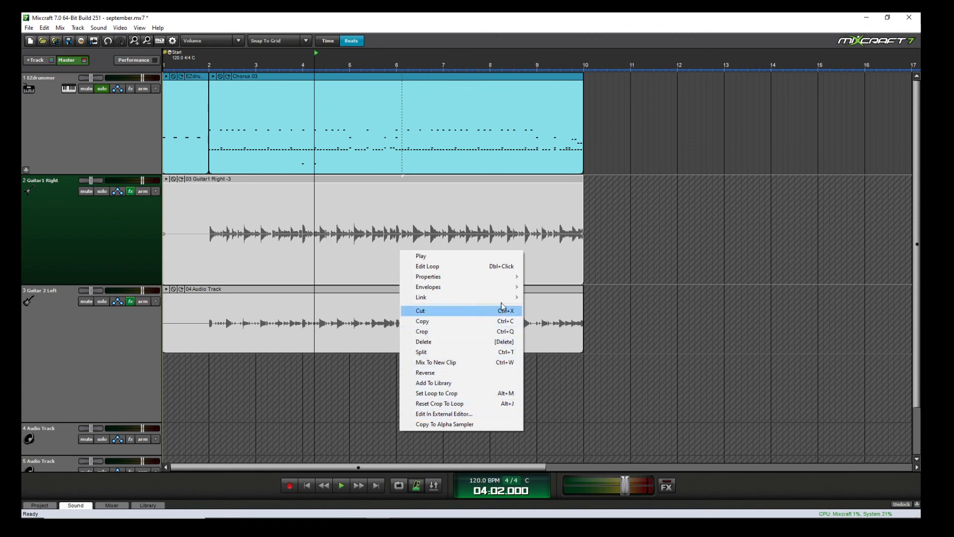
pyautogui.rightClick(615, 240)
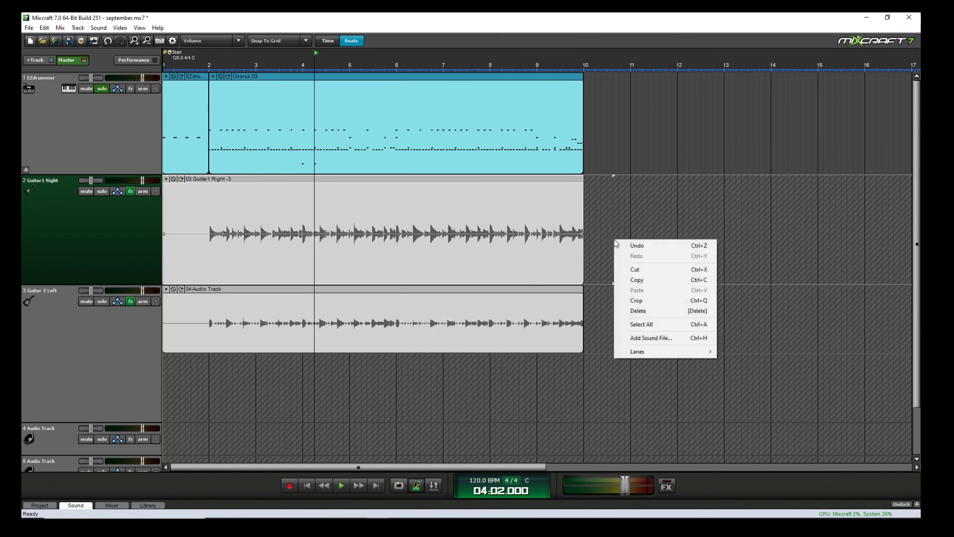
pyautogui.rightClick(608, 206)
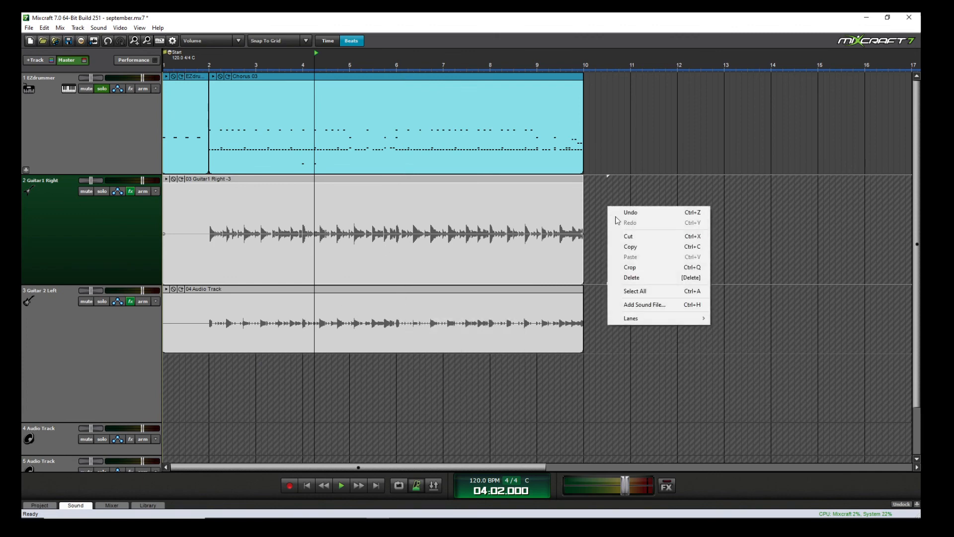
pyautogui.moveTo(648, 317)
pyautogui.click(791, 316)
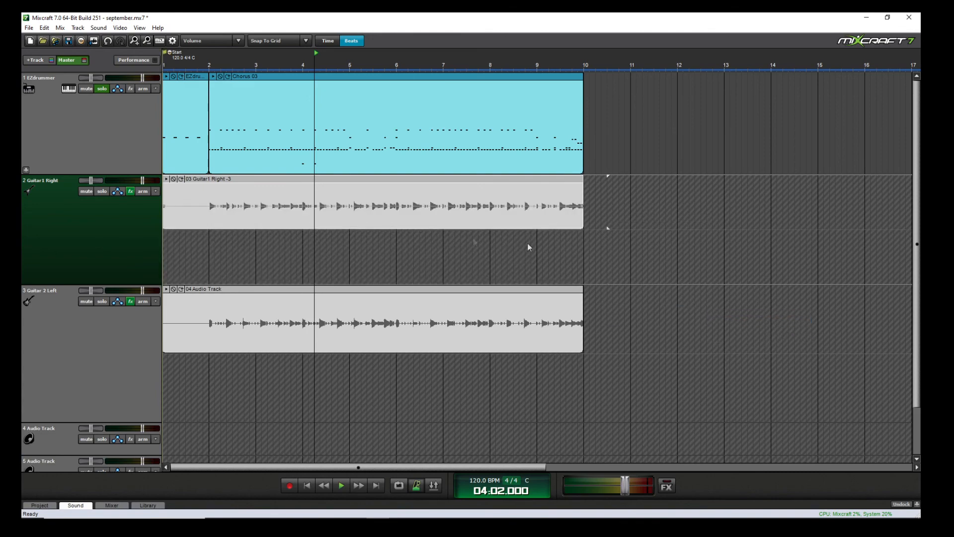
pyautogui.moveTo(144, 285); pyautogui.dragTo(141, 393)
pyautogui.click(214, 328)
pyautogui.scroll(1, 217, 326)
pyautogui.scroll(-1, 338, 355)
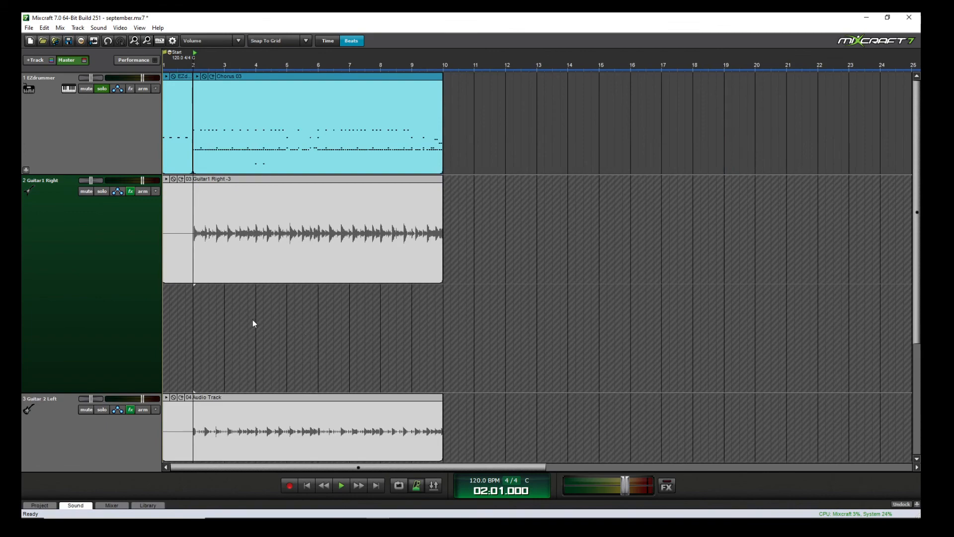
pyautogui.click(184, 303)
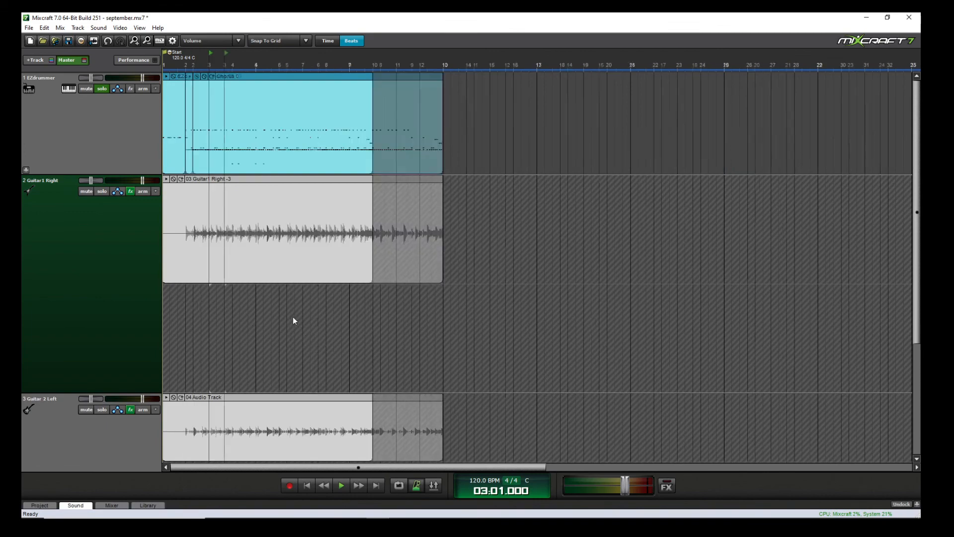
pyautogui.click(227, 311)
pyautogui.scroll(2, 298, 323)
pyautogui.click(224, 315)
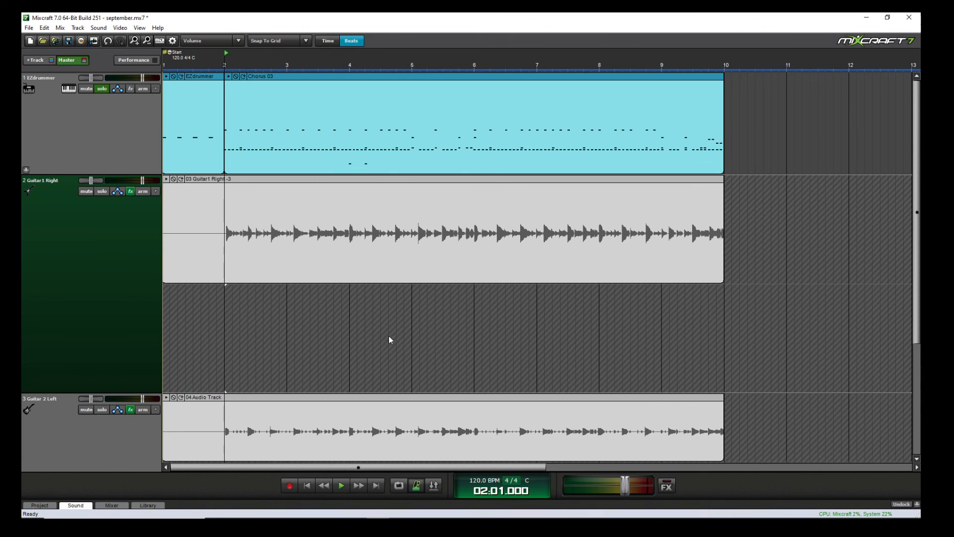
pyautogui.click(296, 327)
pyautogui.click(594, 313)
pyautogui.scroll(-1, 605, 302)
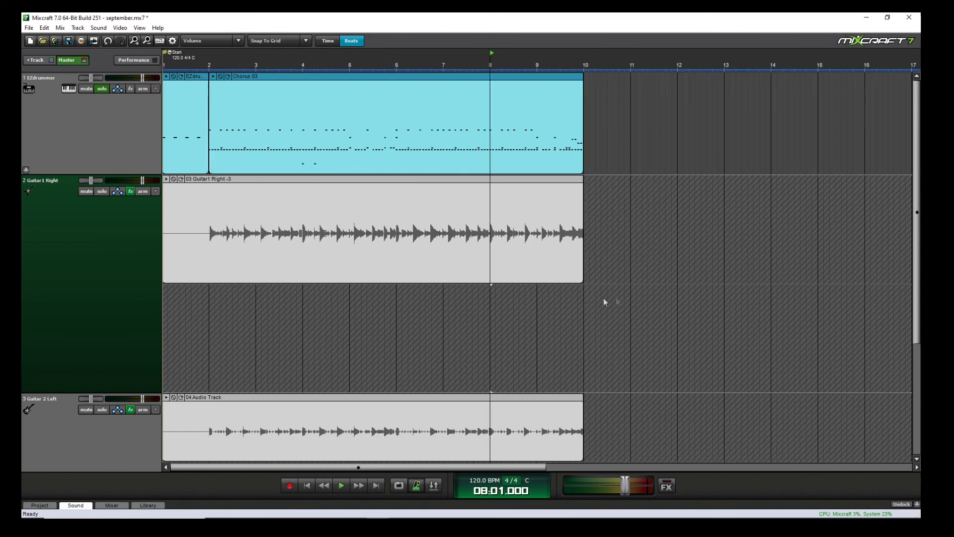
pyautogui.scroll(-1, 596, 334)
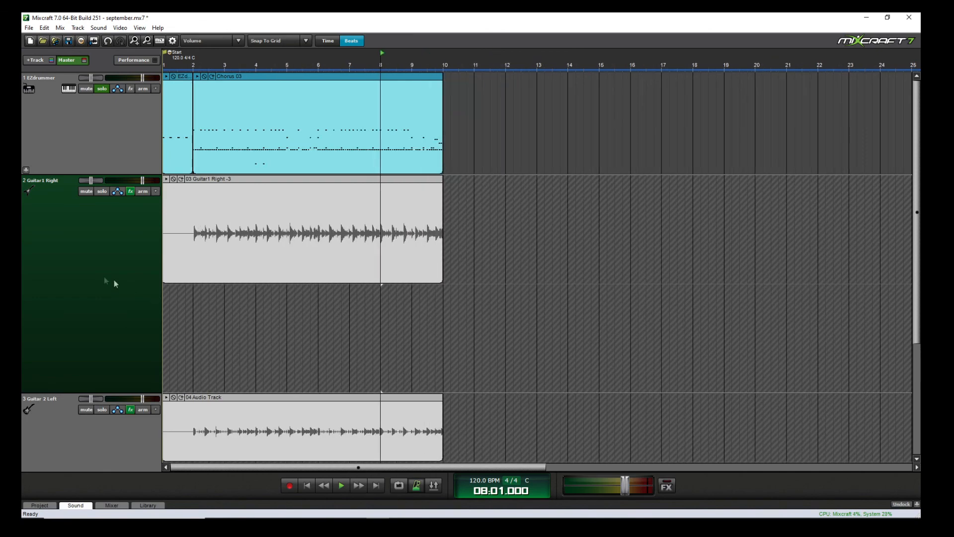
pyautogui.scroll(-1, 100, 277)
pyautogui.click(435, 275)
pyautogui.click(334, 221)
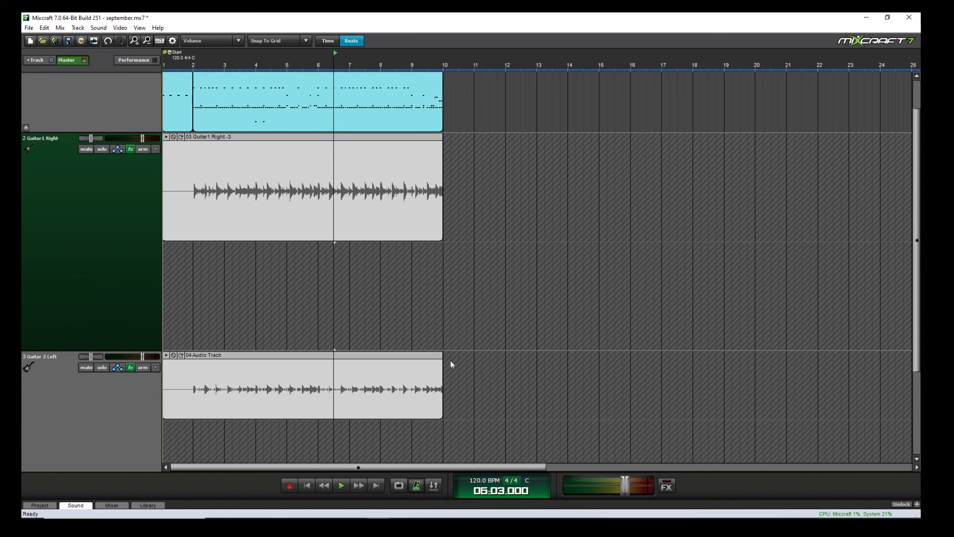
pyautogui.click(379, 294)
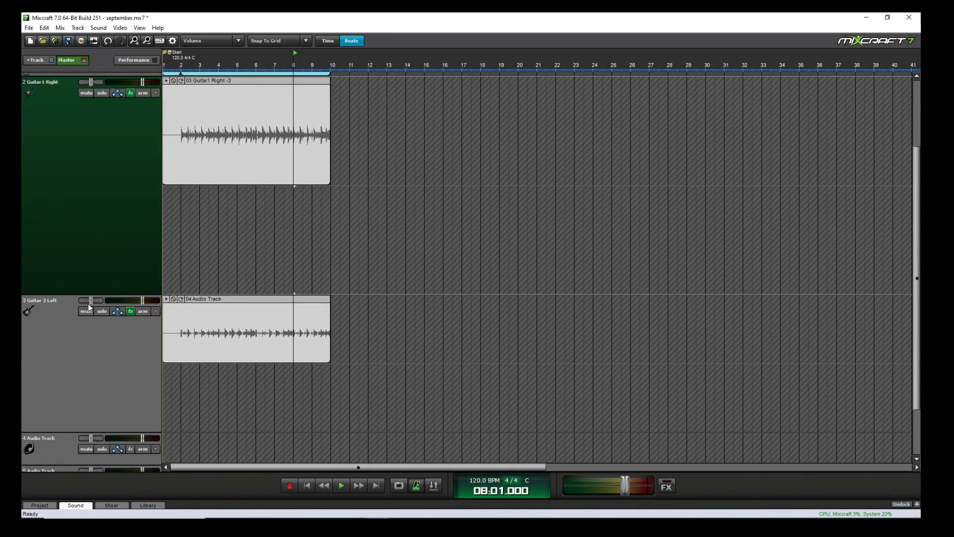
pyautogui.moveTo(90, 301)
pyautogui.scroll(-2, 109, 312)
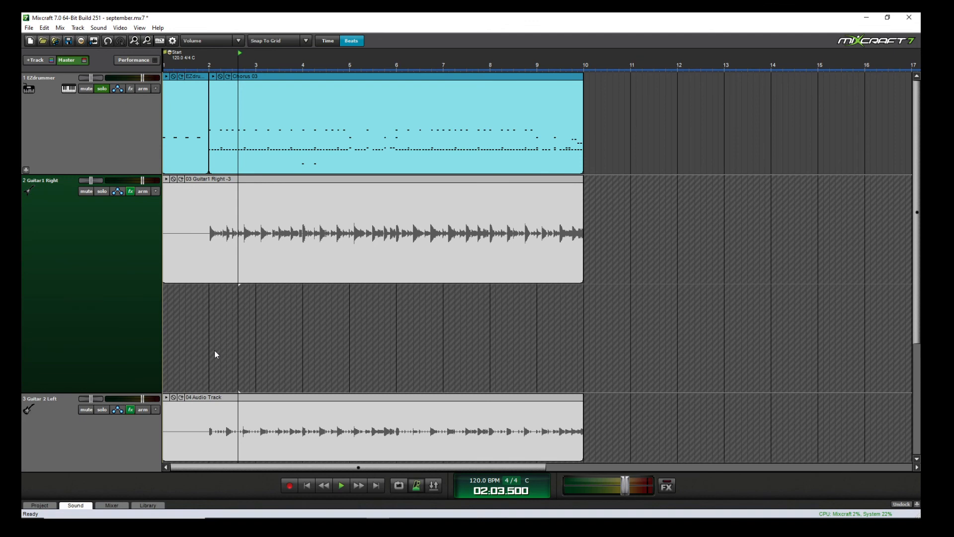
pyautogui.click(210, 341)
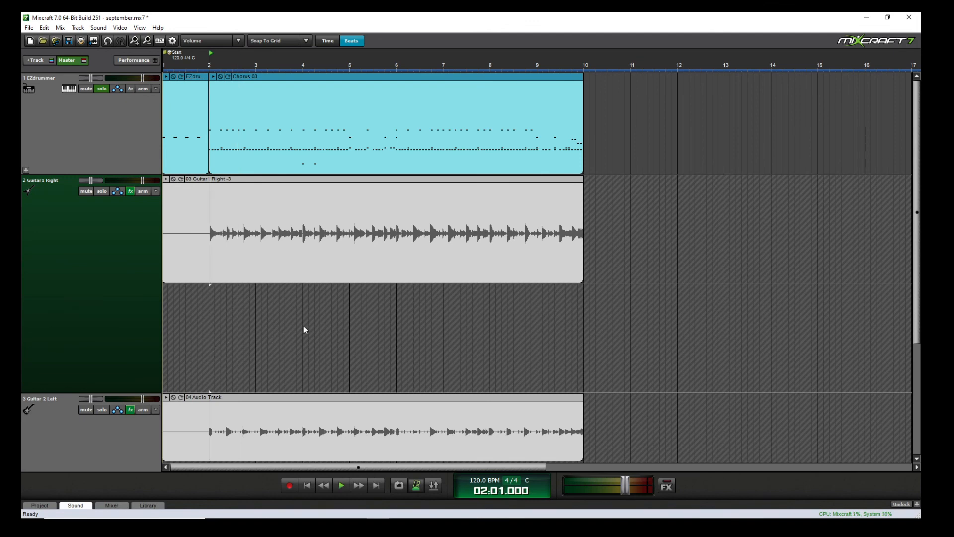
pyautogui.click(348, 322)
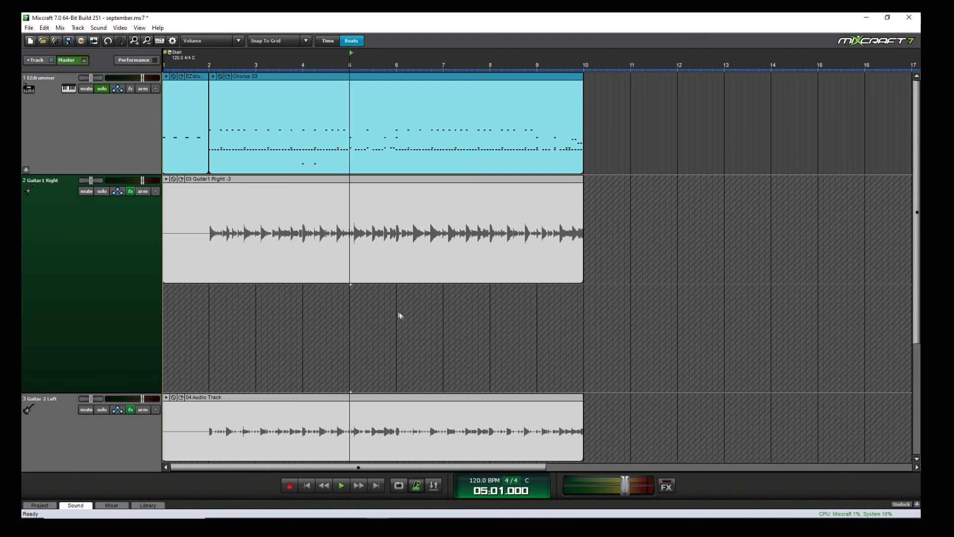
pyautogui.click(444, 310)
pyautogui.click(491, 316)
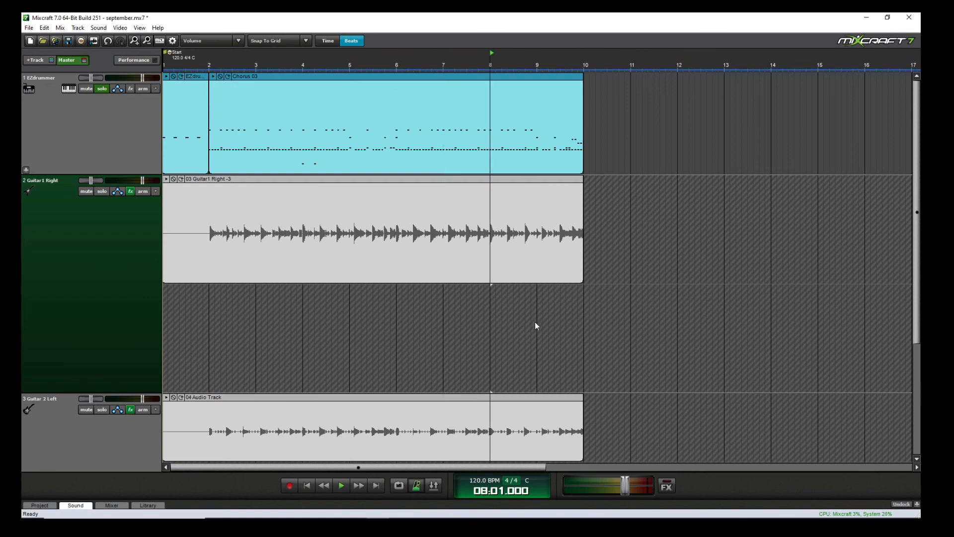